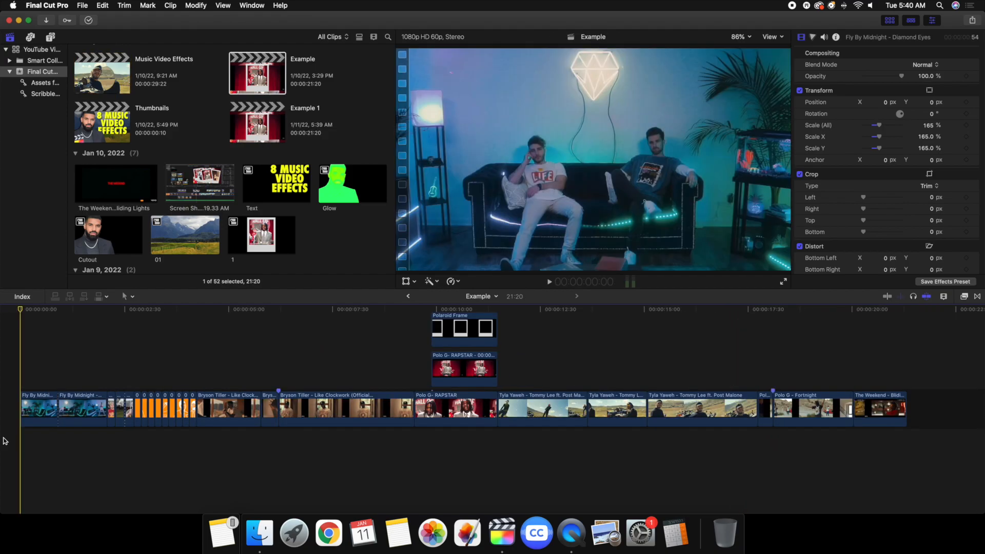
- Play through the two opening Fly By Midnight clips from the start of the Example timeline
key("super+equal")
key("super+equal")
key("super+equal")
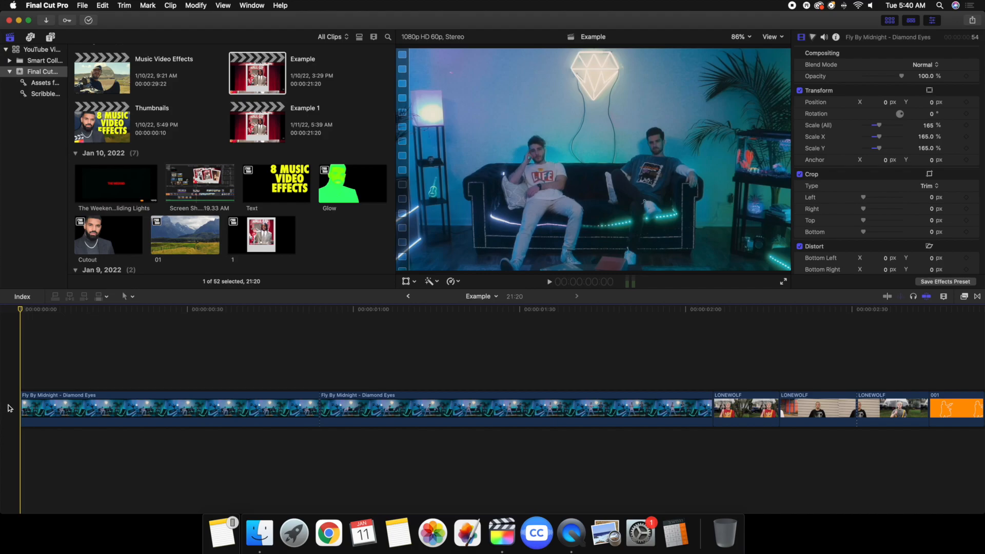
key("space")
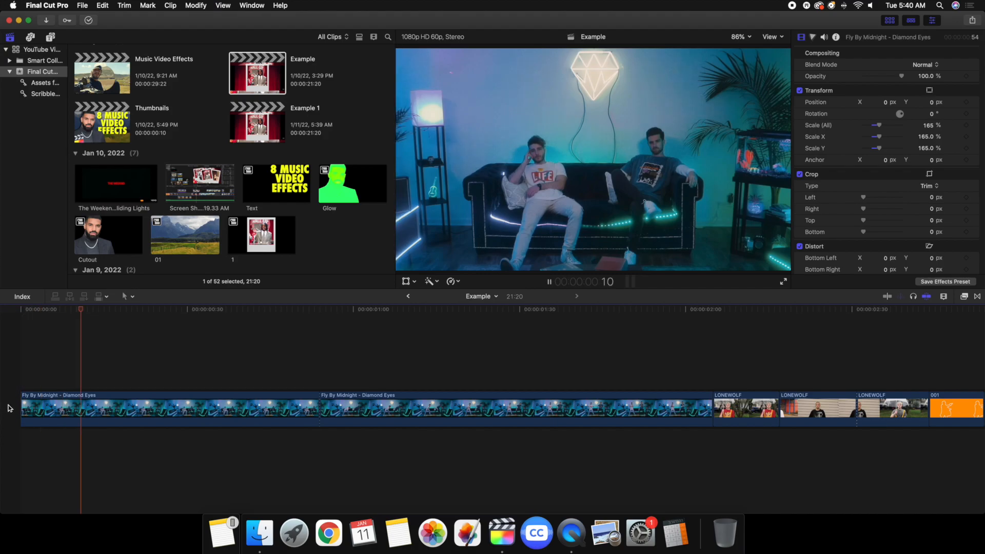
key("space")
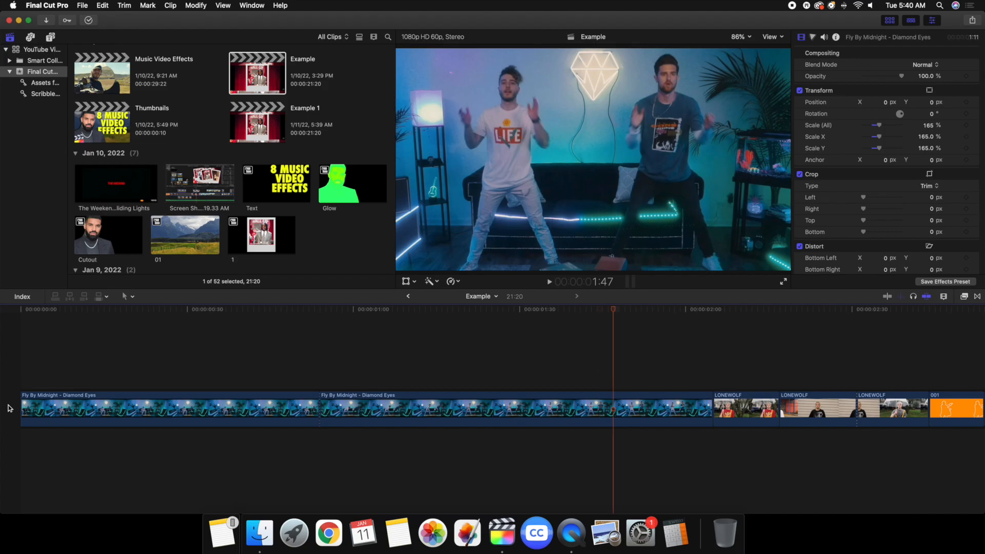
key("Home")
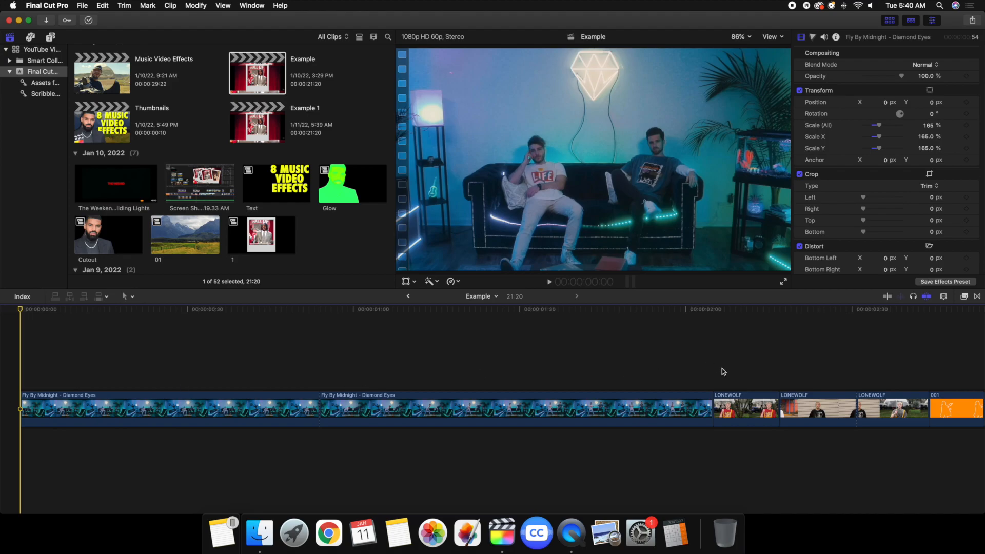
- Add the Flow transition at the cut between the two Fly By Midnight clips
left_click(978, 300)
left_click(806, 322)
left_click(807, 507)
type("flow")
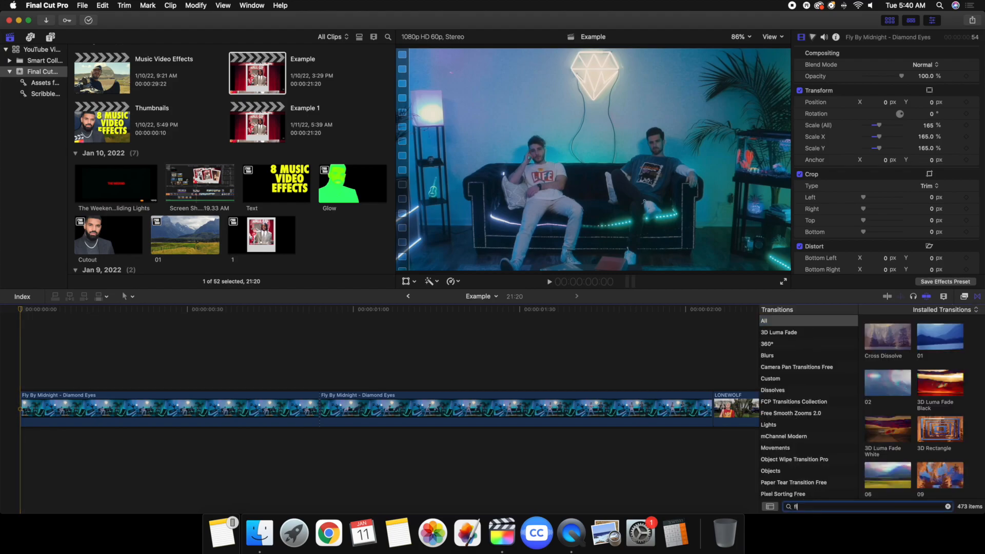
left_click(884, 341)
left_click_drag(690, 354, 319, 405)
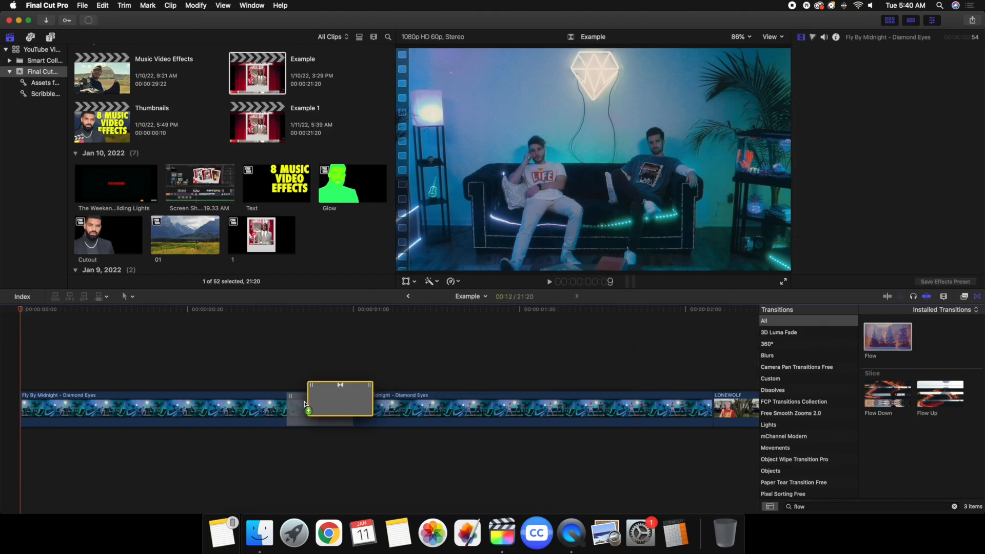
left_click(977, 297)
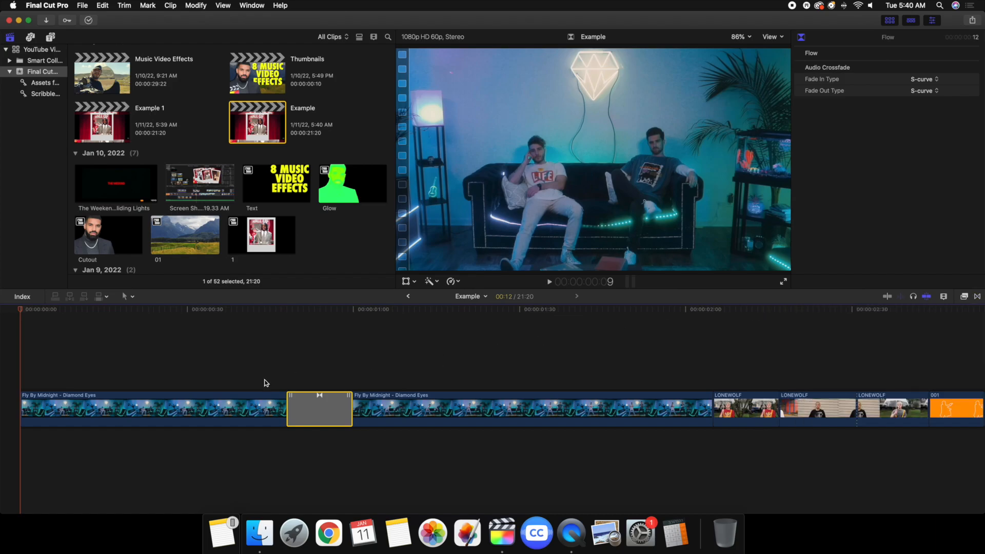
- Play back the Flow transition from the start and check the frames before and after it
left_click(10, 369)
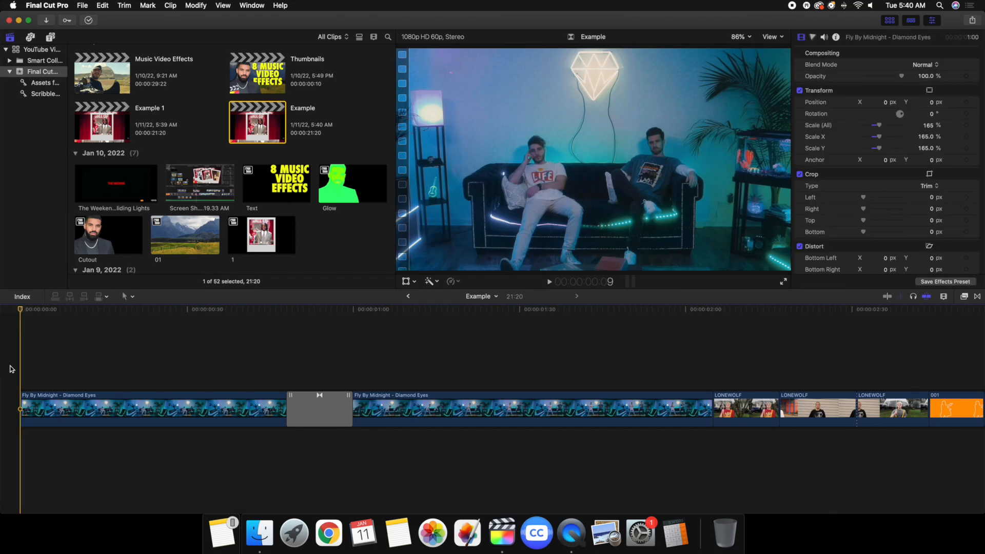
key("space")
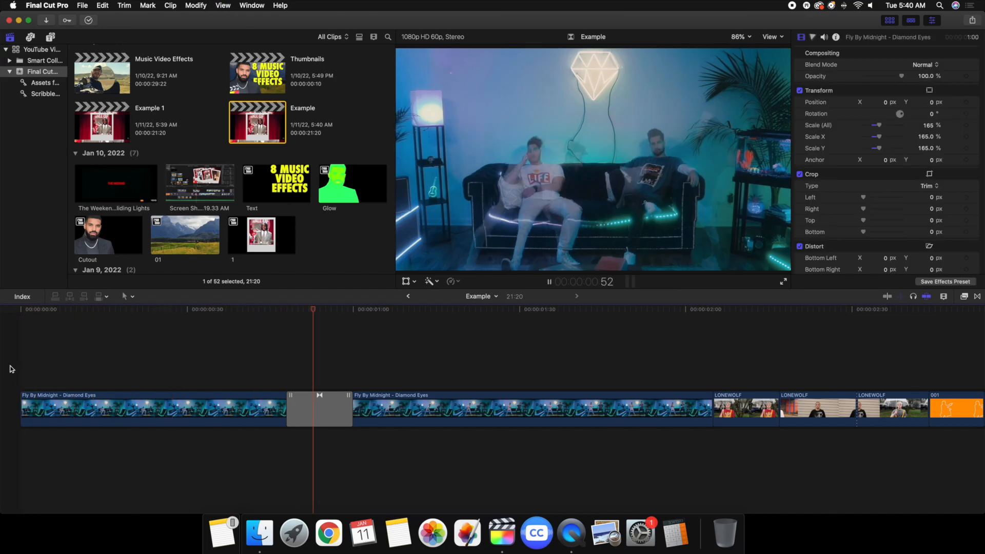
key("Home")
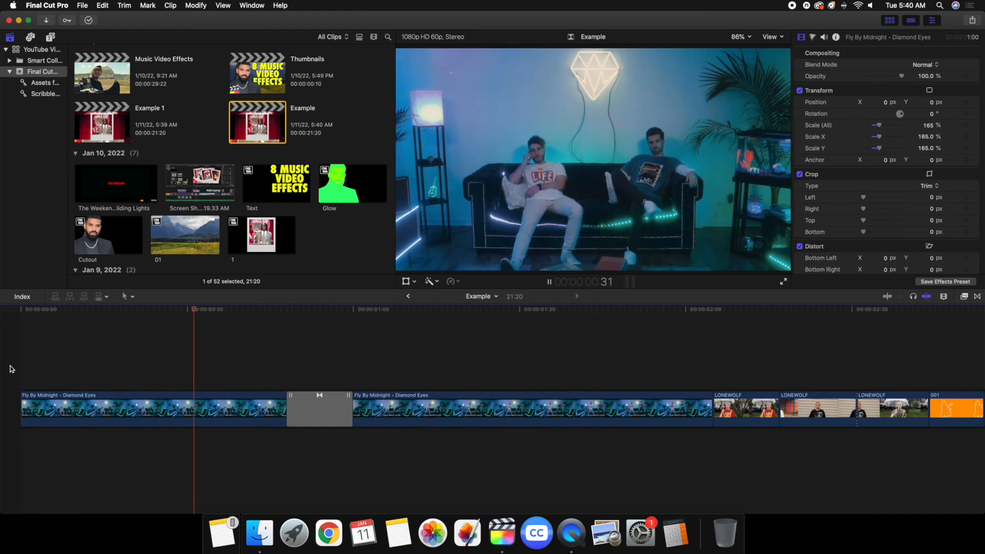
key("space")
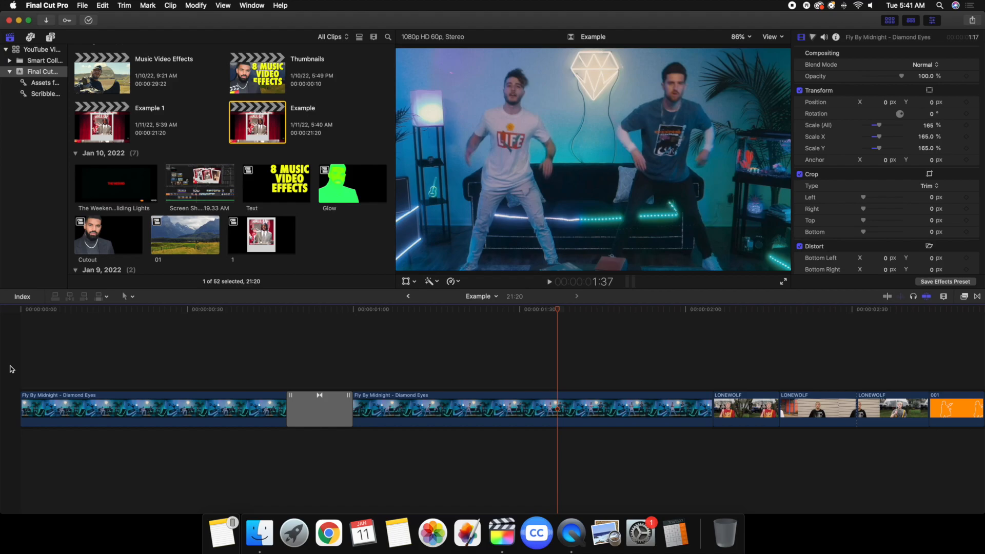
left_click(131, 371)
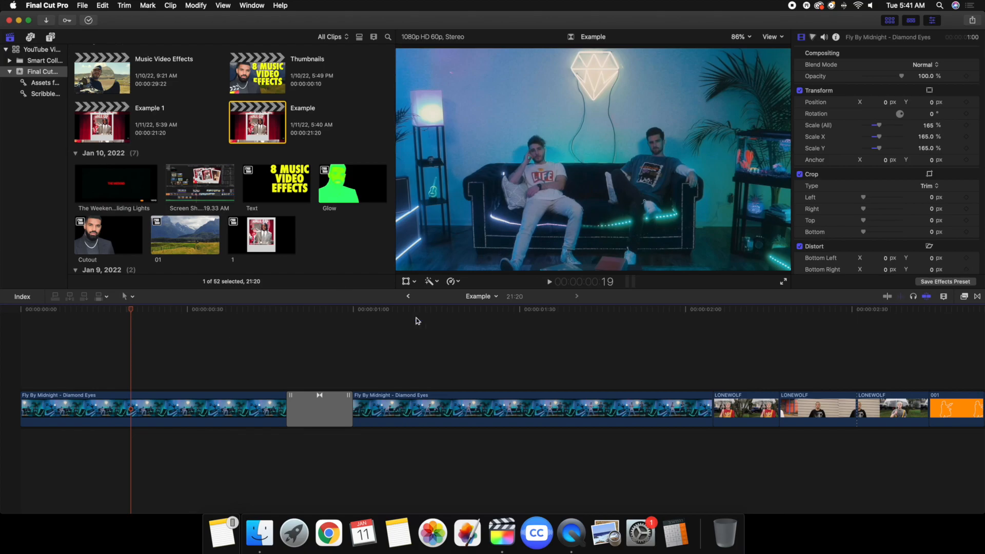
left_click(414, 334)
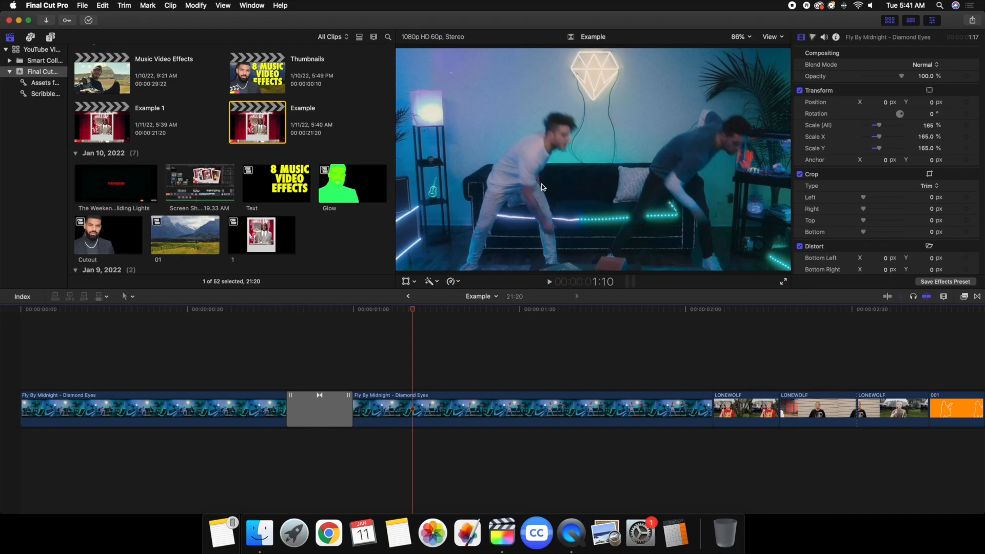
left_click(580, 309)
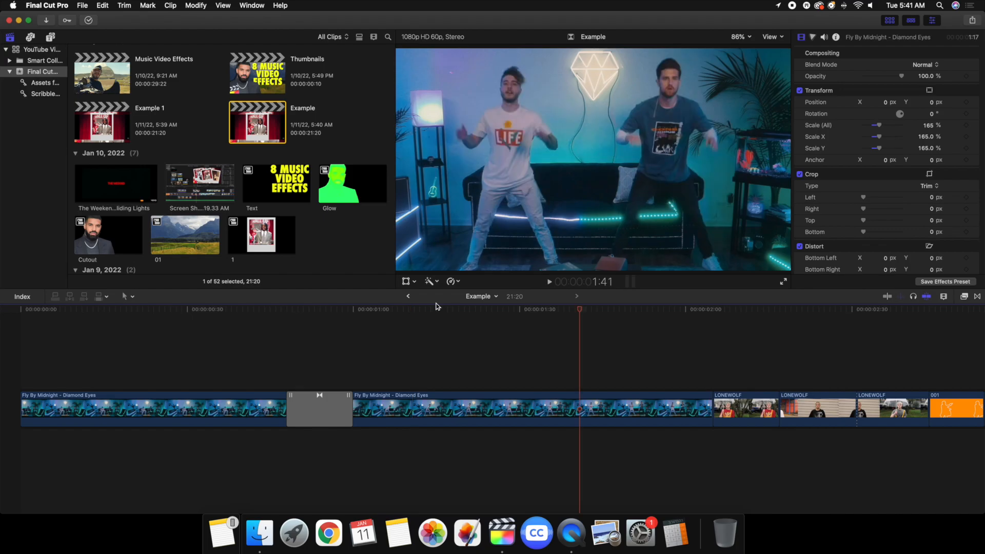
- Compare the subject's position and framing across the three consecutive LONEWOLF clips
scroll(458, 307, "right", 5)
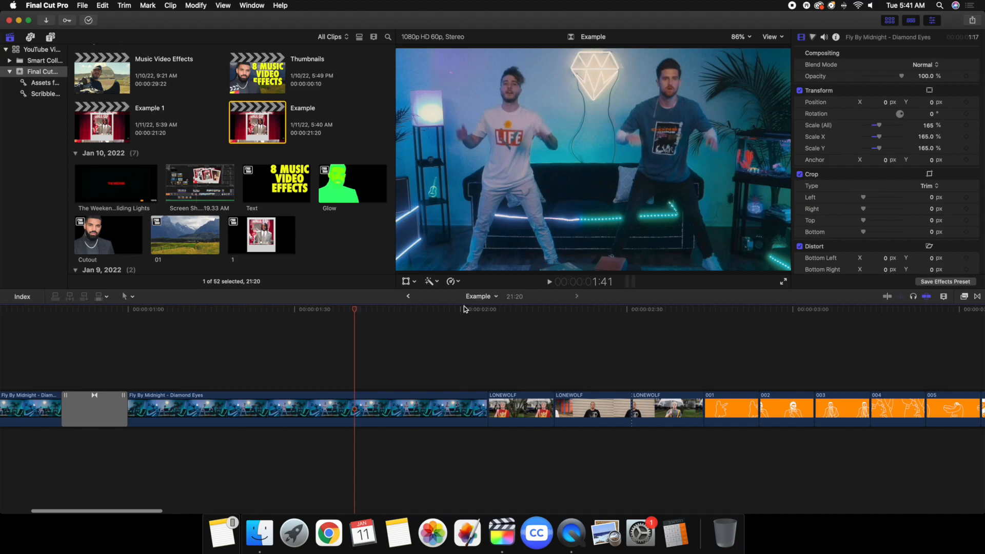
left_click(515, 322)
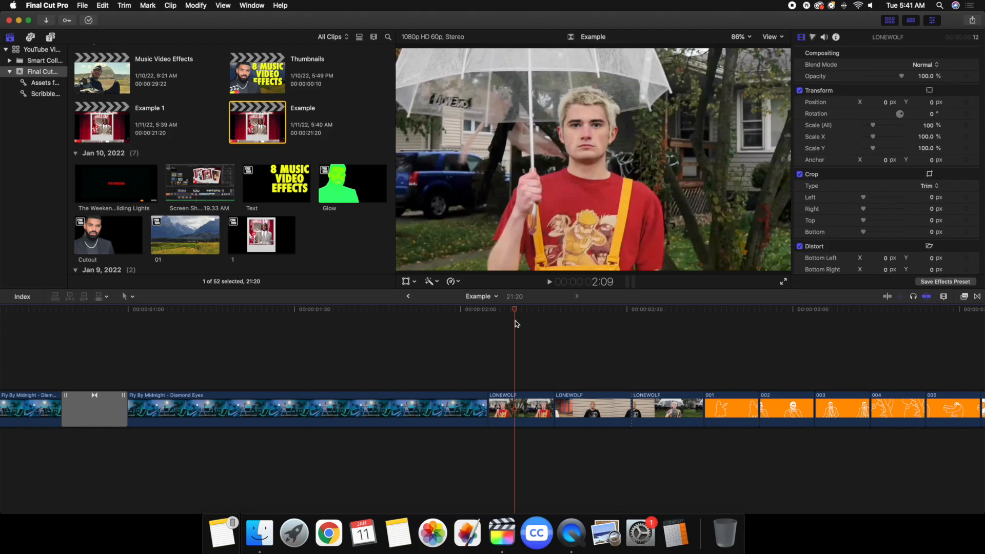
scroll(515, 323, "right", 4)
scroll(467, 332, "left", 2)
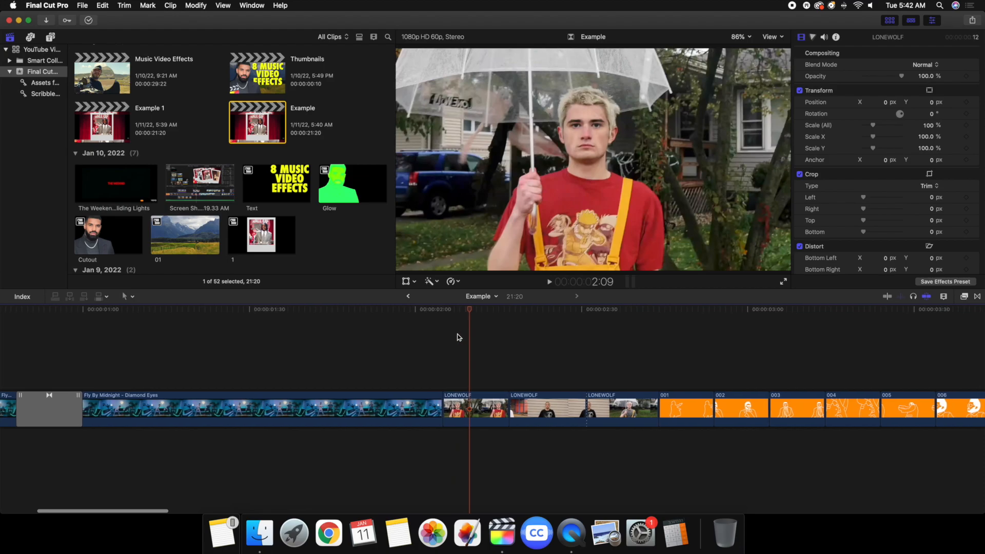
left_click(444, 337)
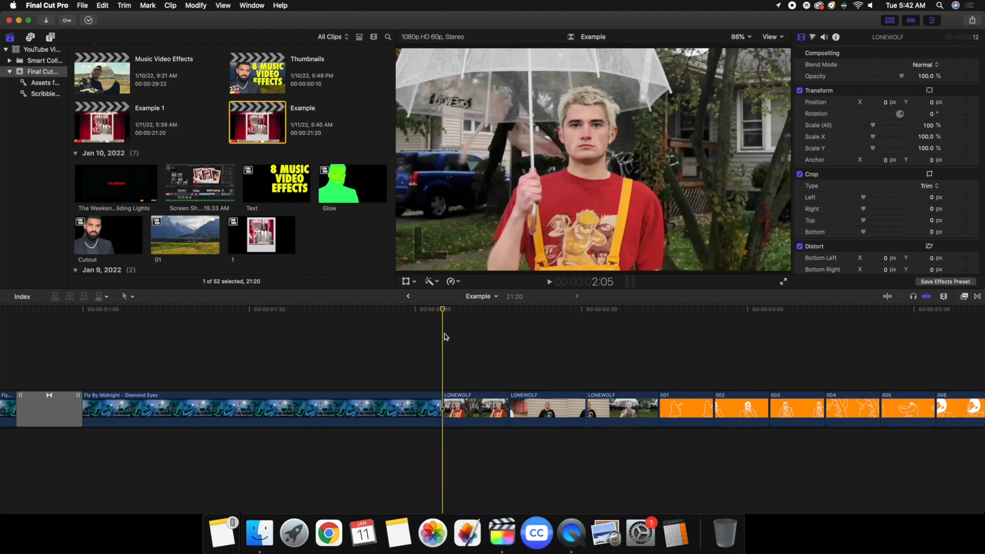
left_click(476, 354)
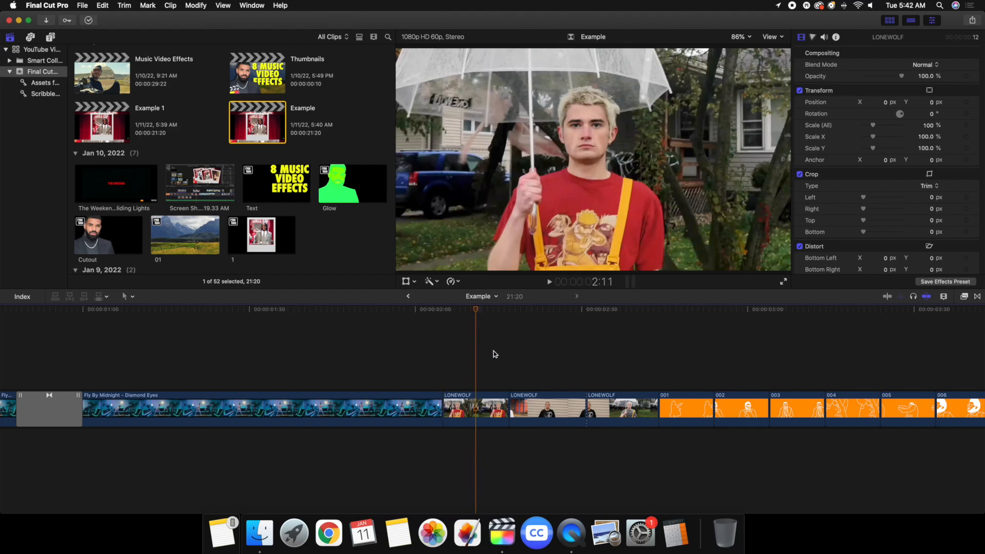
left_click(550, 360)
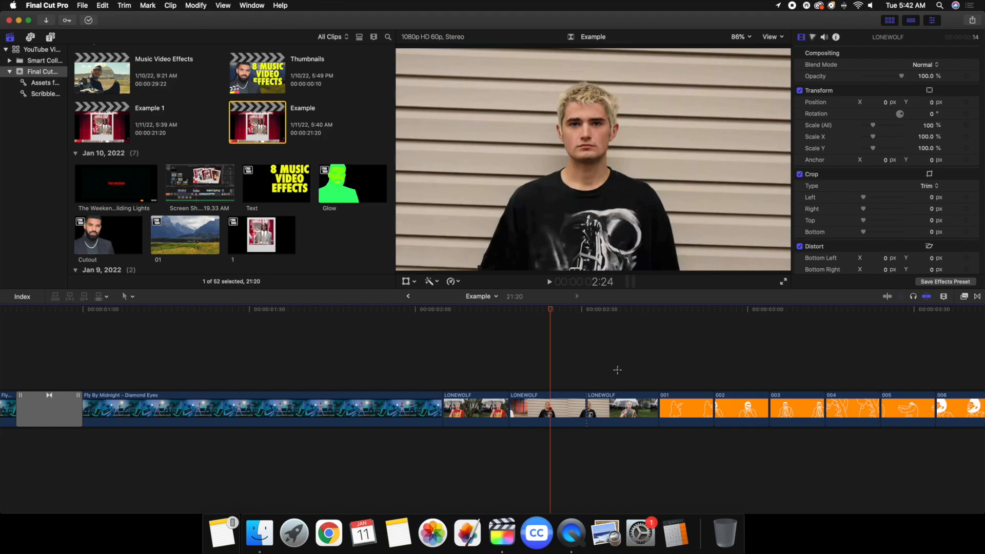
left_click(450, 362)
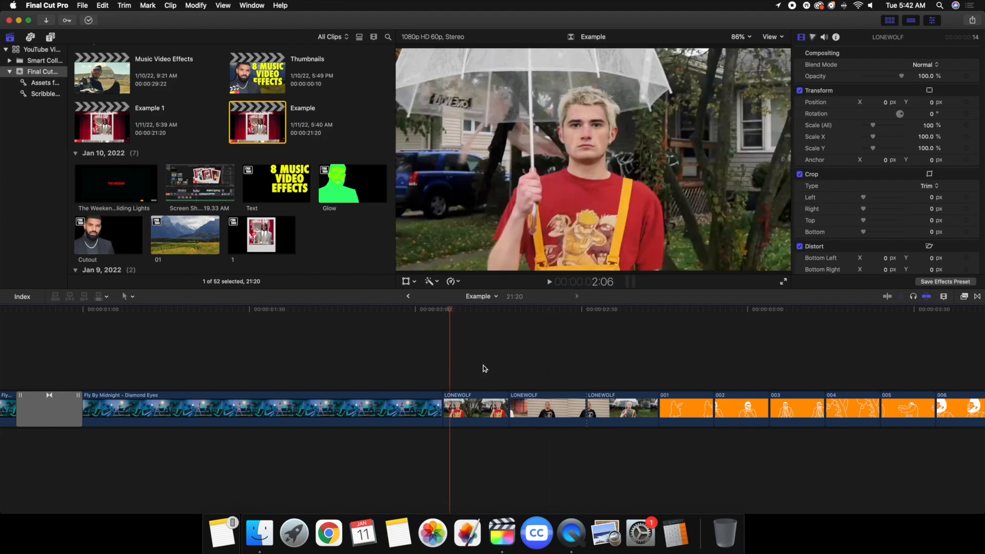
left_click(551, 373)
left_click(633, 379)
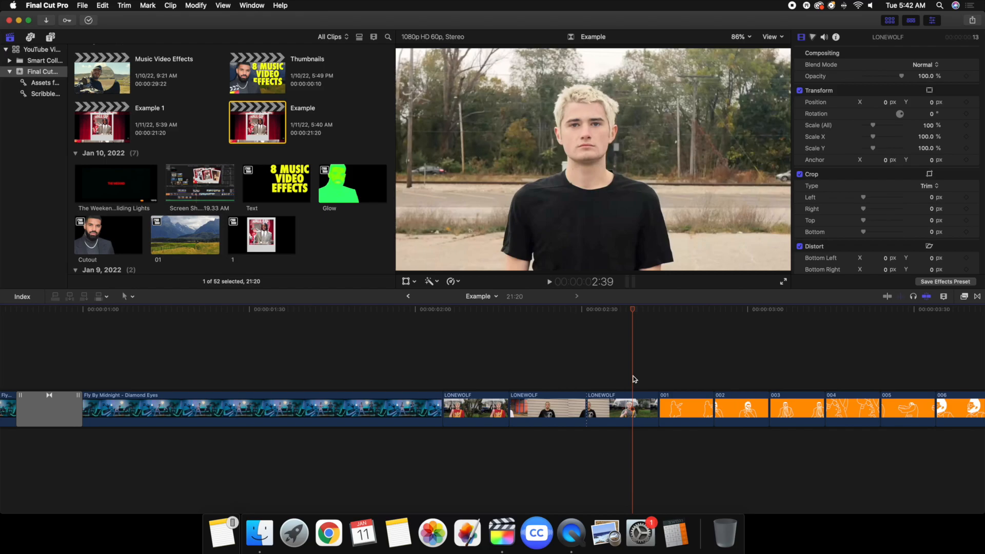
left_click(546, 379)
left_click(485, 381)
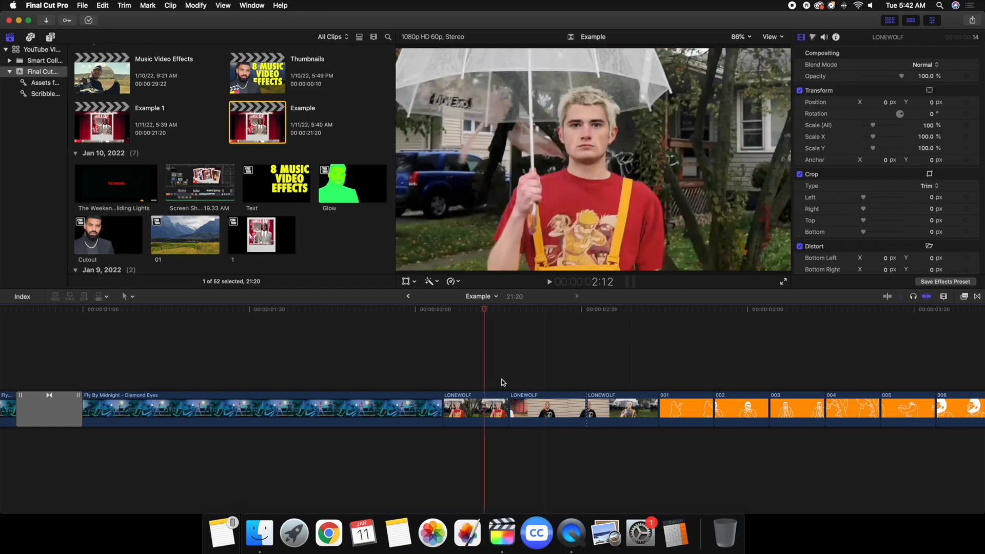
left_click(566, 382)
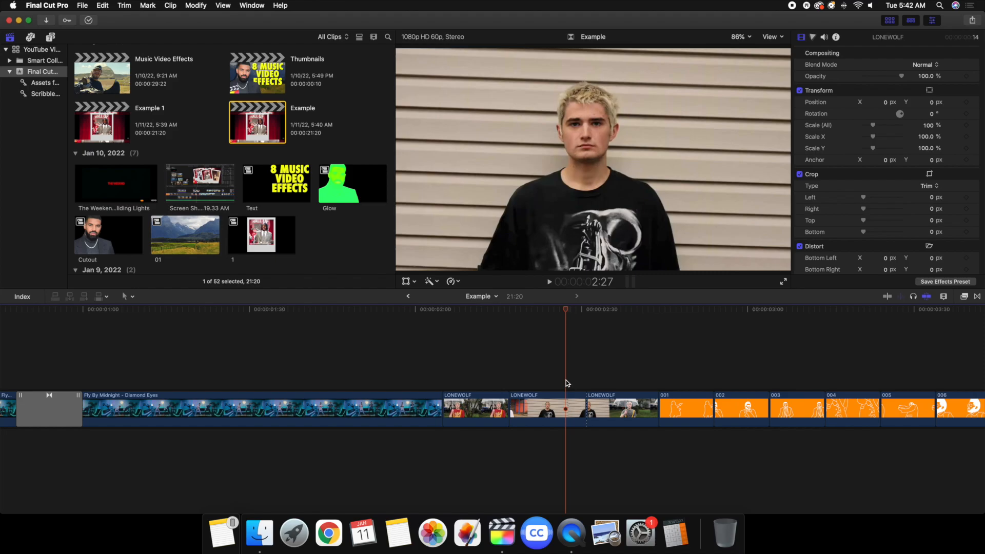
left_click(476, 373)
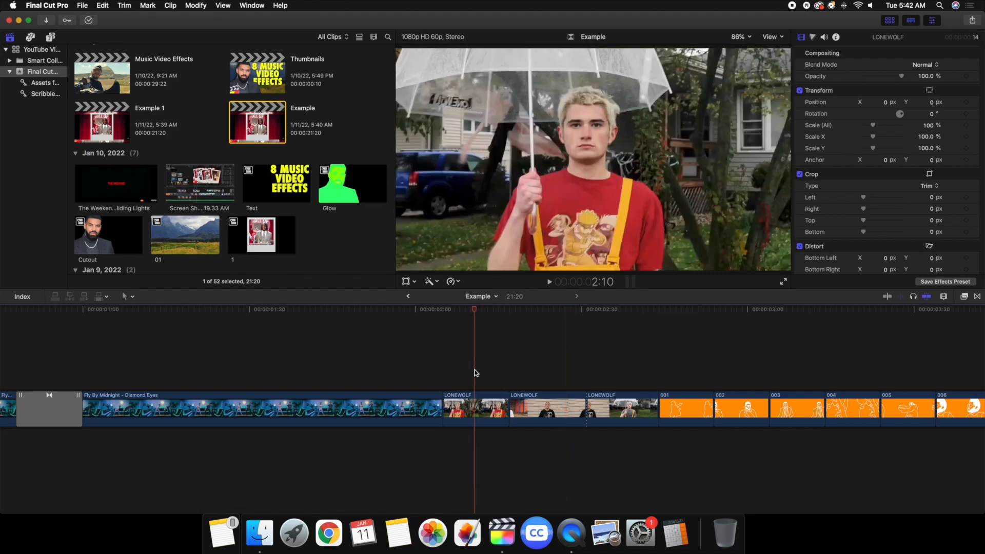
left_click(544, 377)
left_click(608, 381)
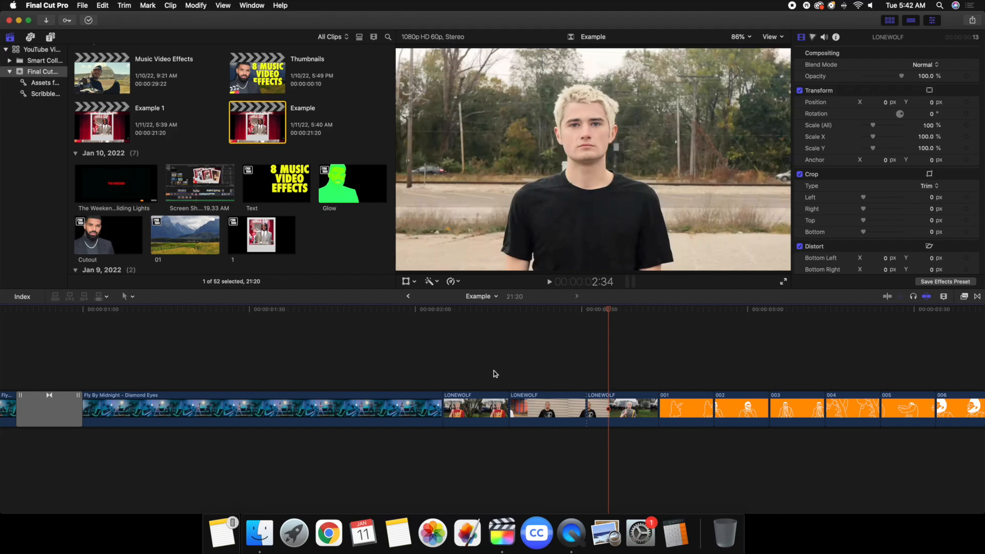
- Try overlaying the second LONEWOLF clip on the first at 62.41% opacity, 110% scale and -27 px X position to align the subject
left_click_drag(536, 405, 468, 348)
left_click(470, 348)
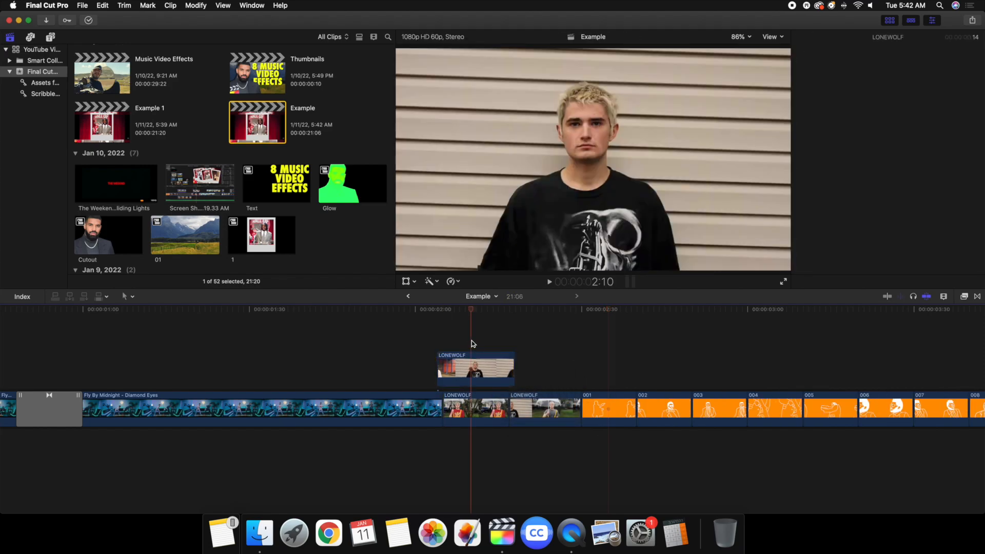
left_click_drag(902, 76, 872, 102)
left_click_drag(926, 125, 927, 127)
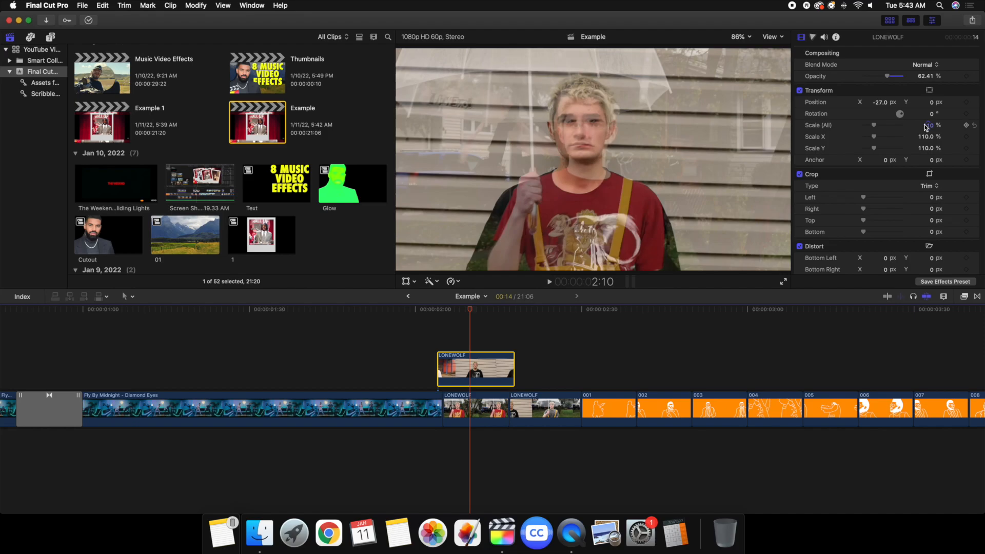
- Undo the overlay's scale, position and opacity changes and its move above the first LONEWOLF clip
key("super+z")
key("super+z")
key("super+z")
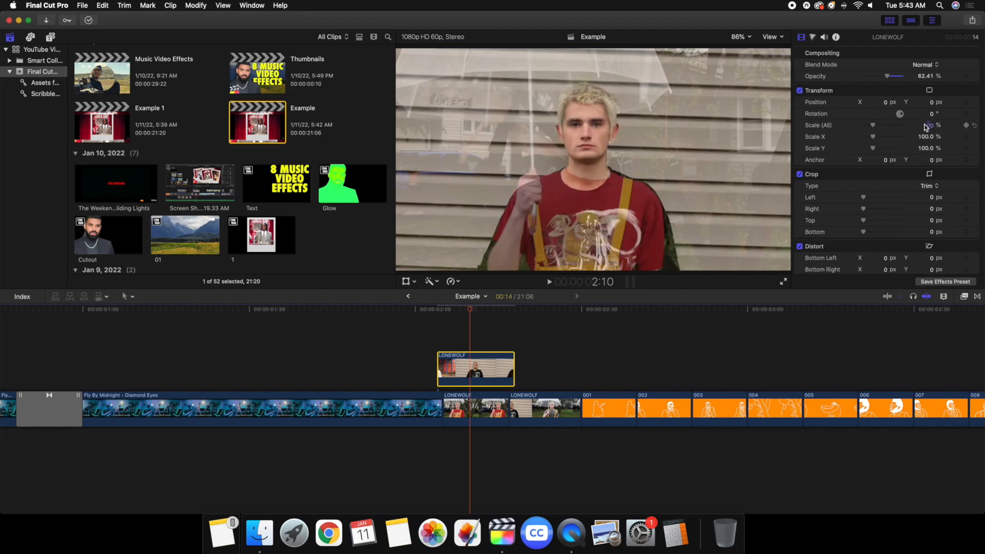
key("super+z")
key("super+z")
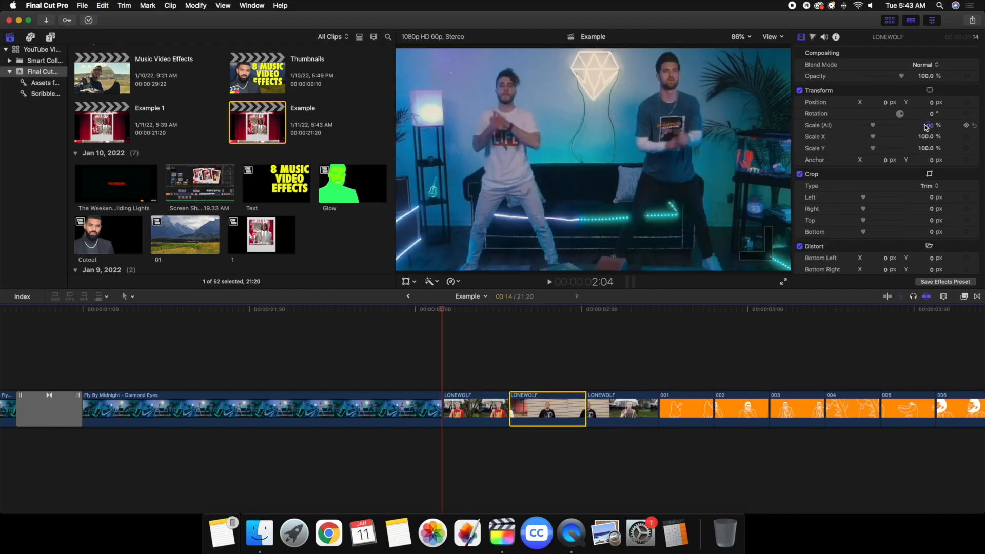
left_click(543, 337)
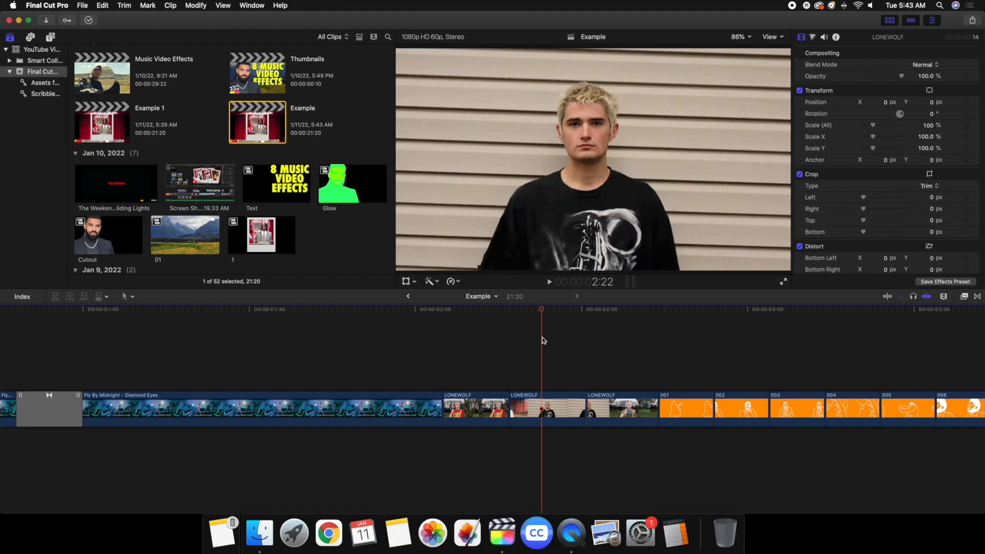
- Play the sequence of orange hand-drawn frames 001 to 009 from its first frame
scroll(543, 340, "right", 5)
left_click(388, 352)
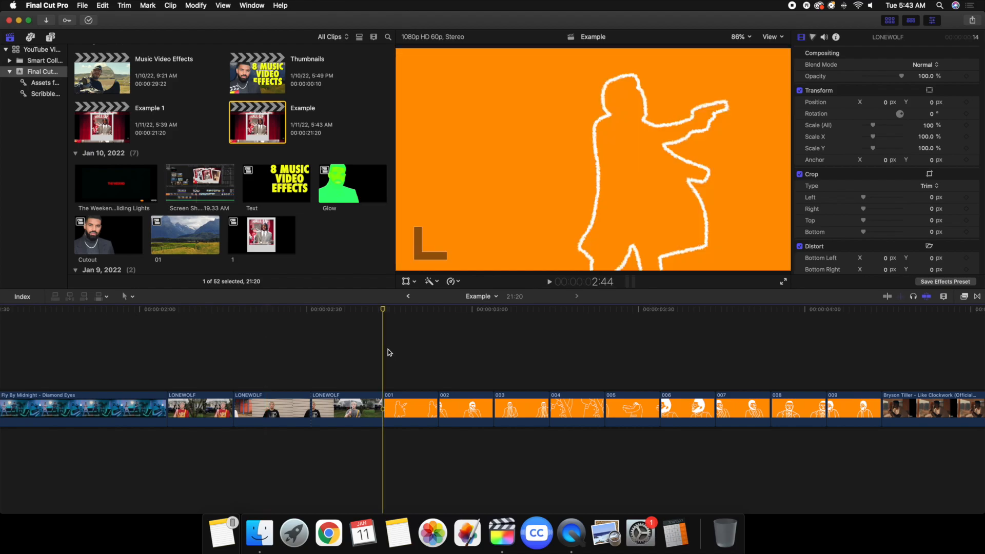
key("space")
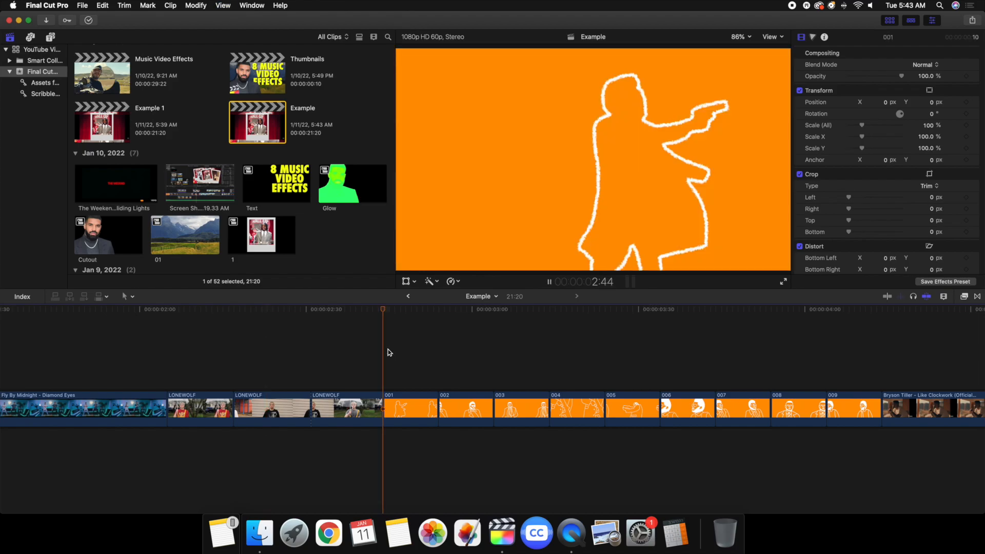
key("space")
key("space")
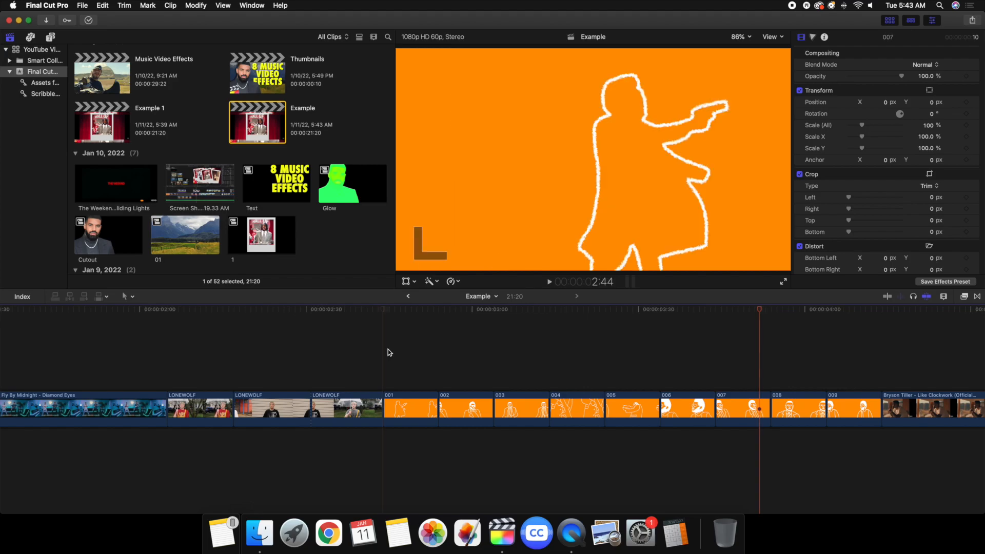
key("space")
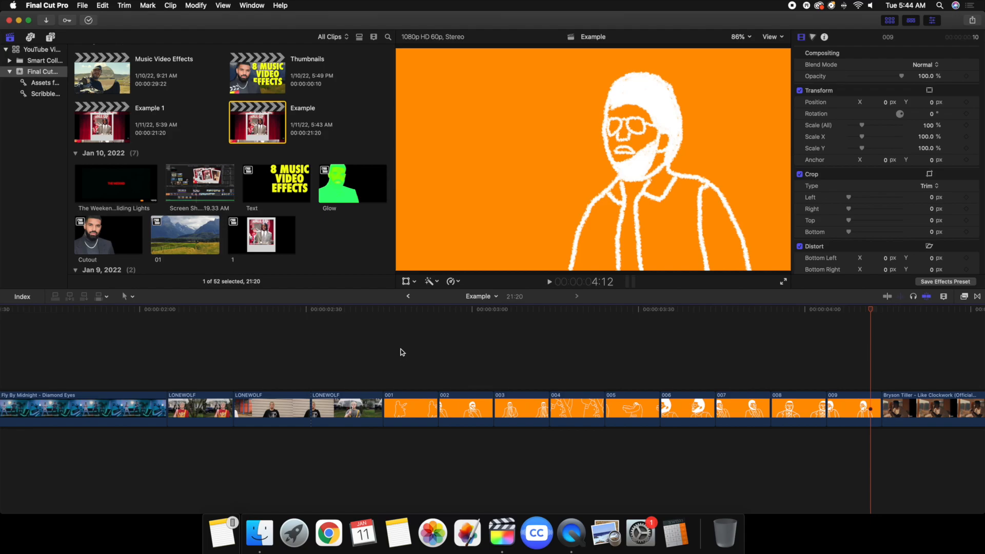
- Switch to Pixelmator Pro and create an empty 1920 × 1080 px document at 72 pixels/inch
left_click(19, 21)
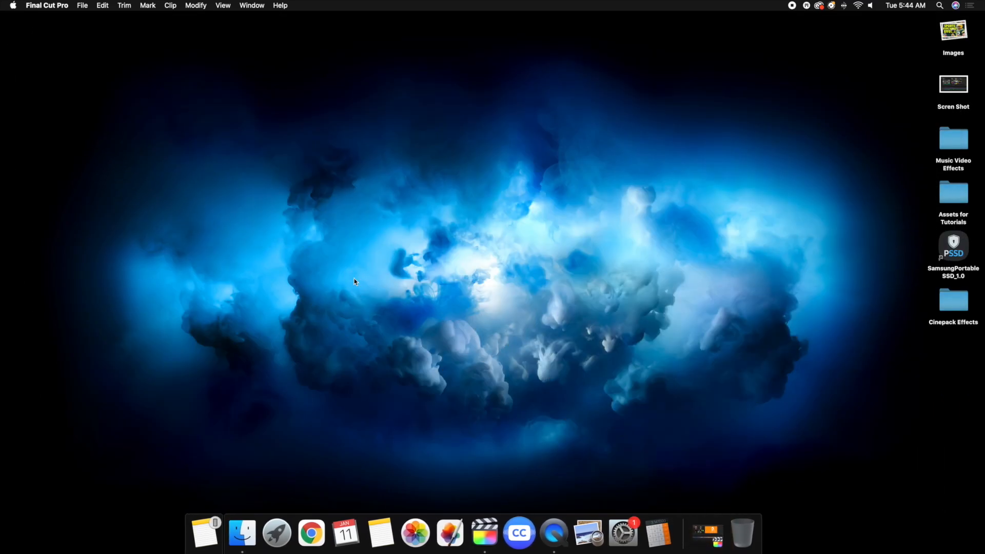
left_click(452, 527)
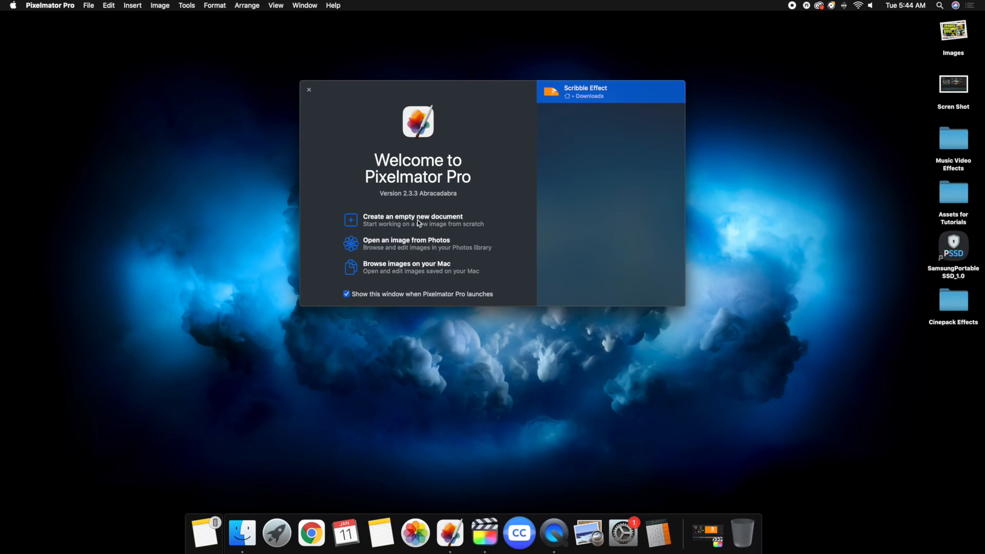
left_click(393, 219)
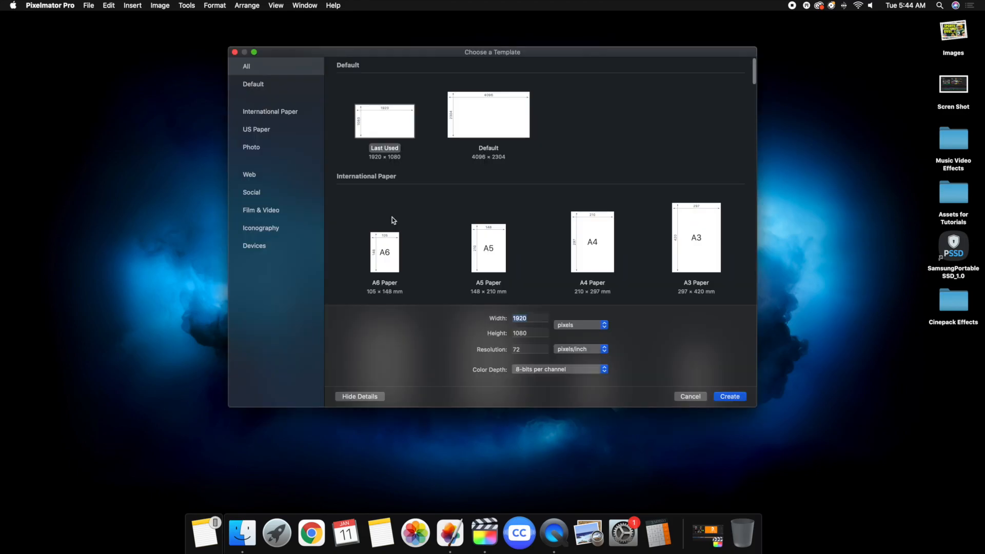
left_click(727, 398)
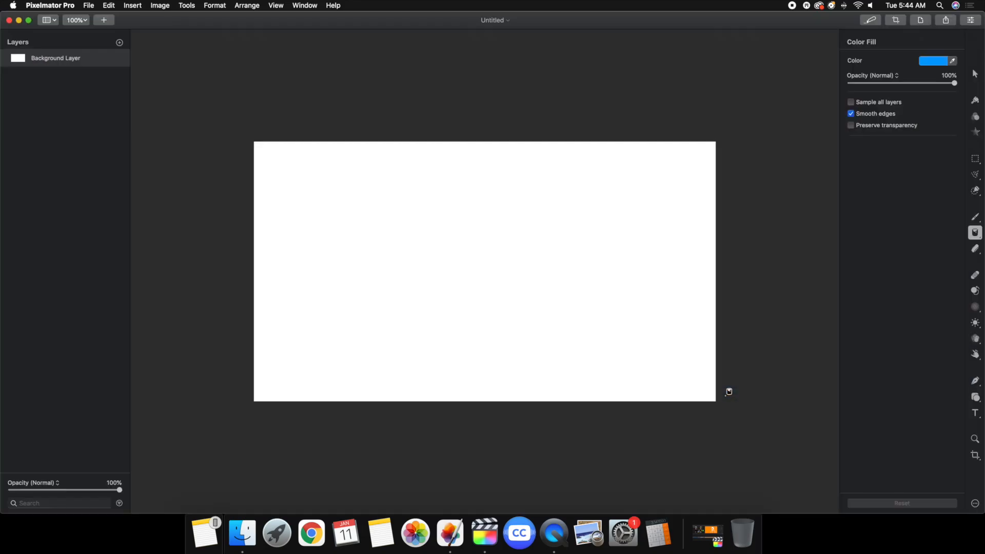
- Add 16.png from the Screen Shots folder inside Music Video Effects to the document as an image layer
double_click(723, 19)
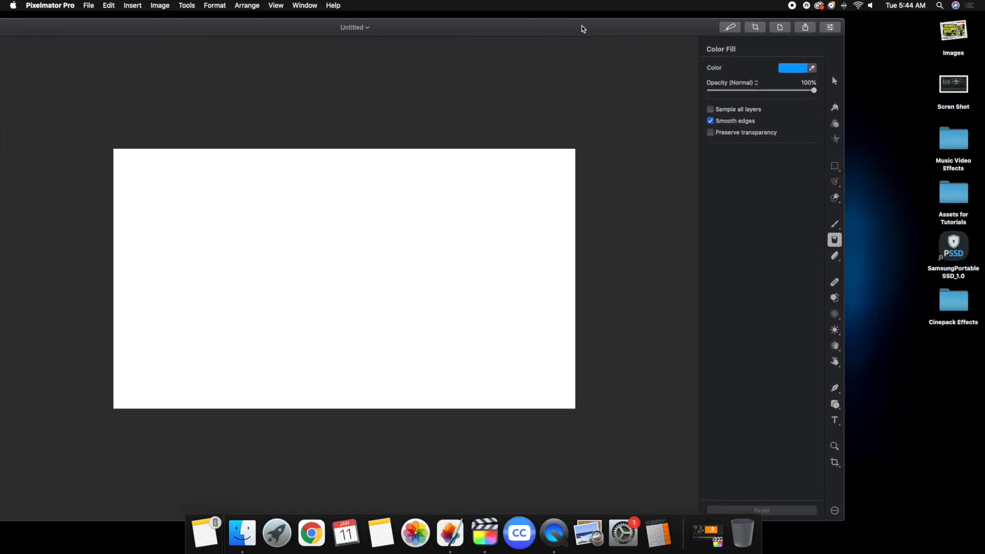
double_click(947, 142)
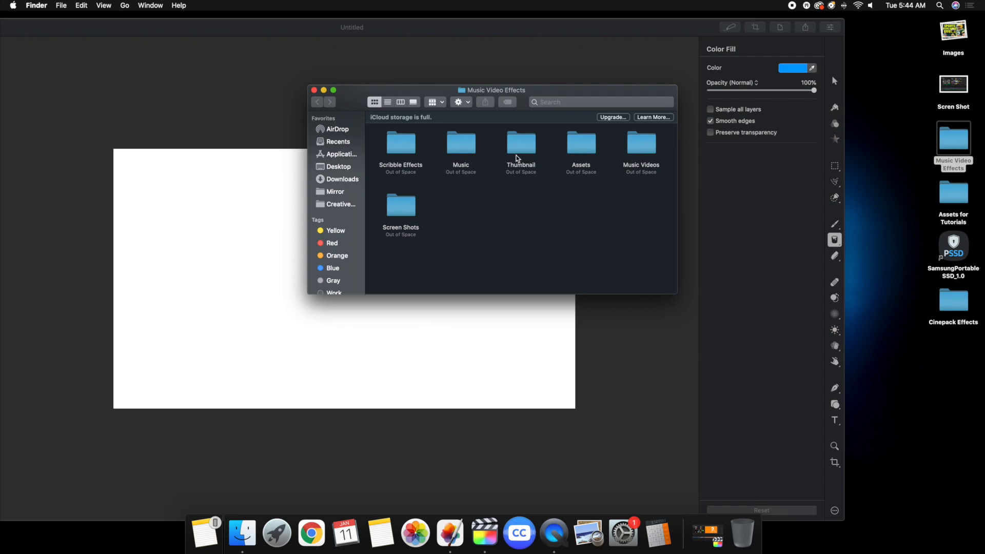
double_click(409, 201)
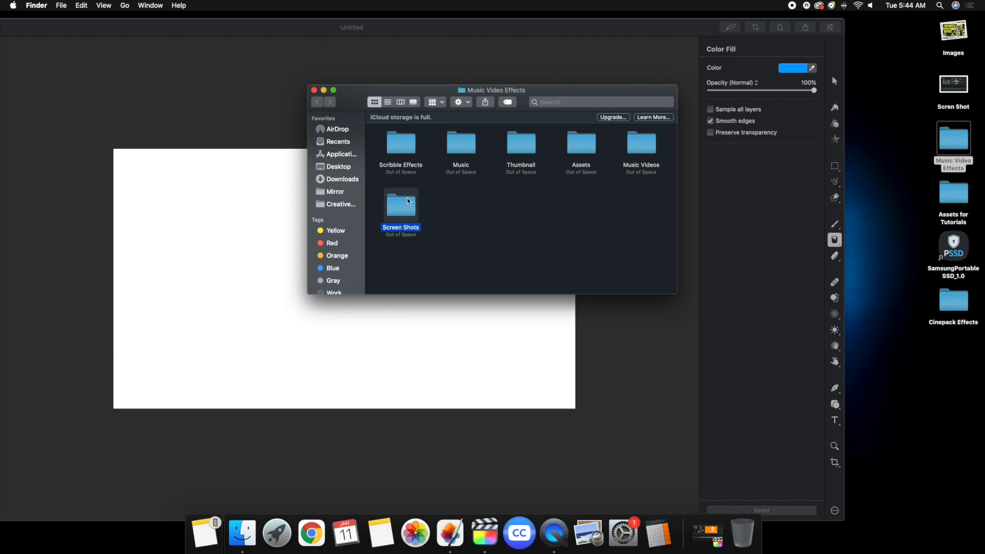
scroll(474, 175, "up", 1)
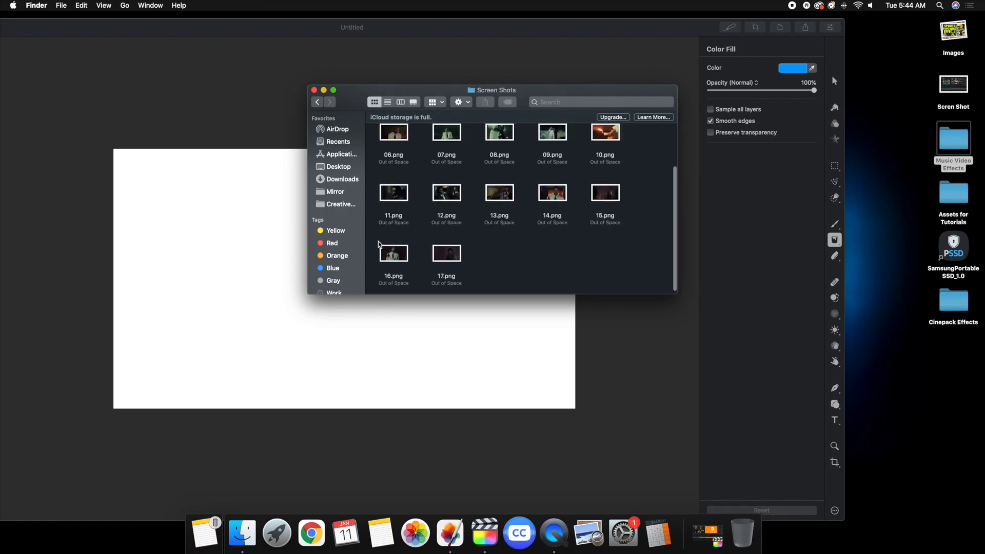
left_click_drag(402, 256, 268, 205)
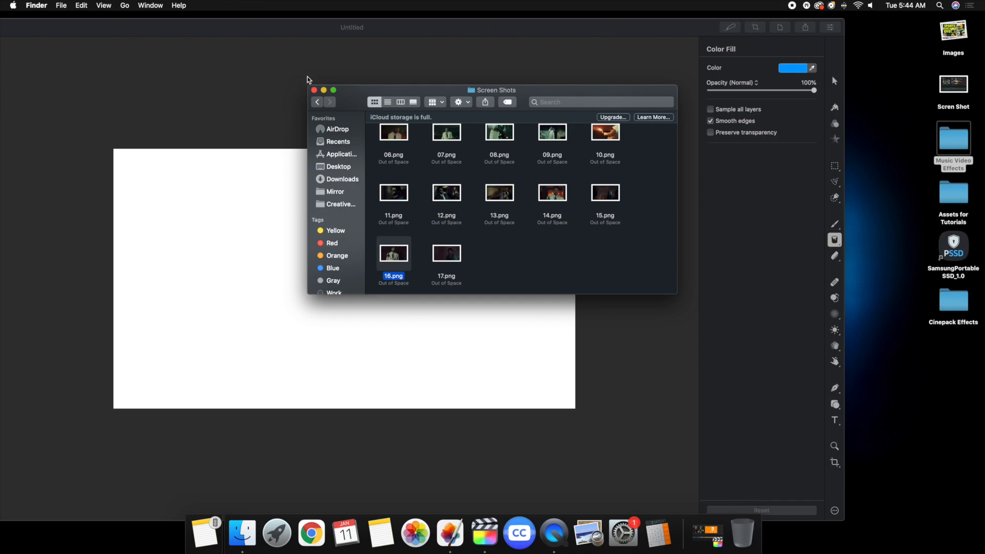
left_click(314, 90)
- Align the man's image layer with the canvas at position X 0 px, Y 0 px
double_click(420, 23)
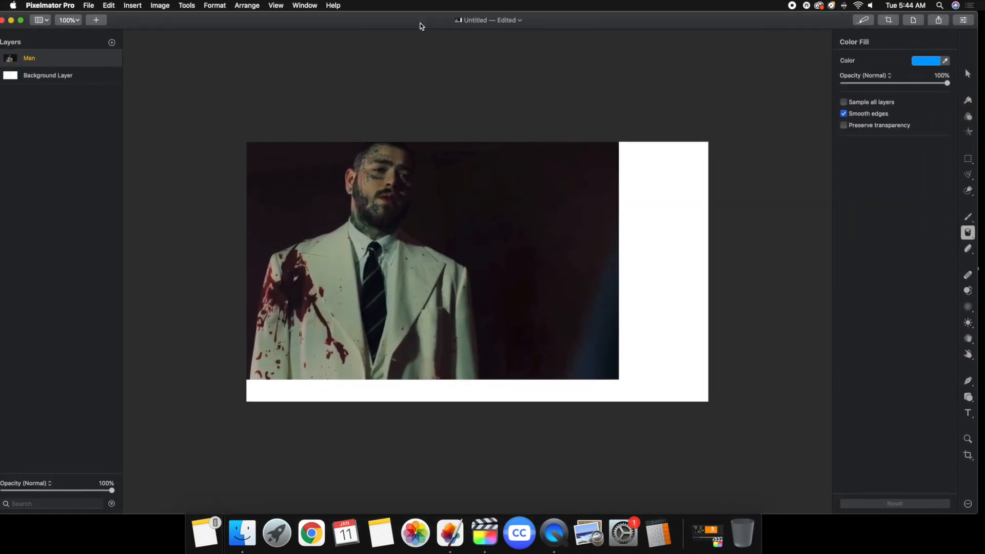
left_click(975, 74)
left_click_drag(525, 211, 578, 228)
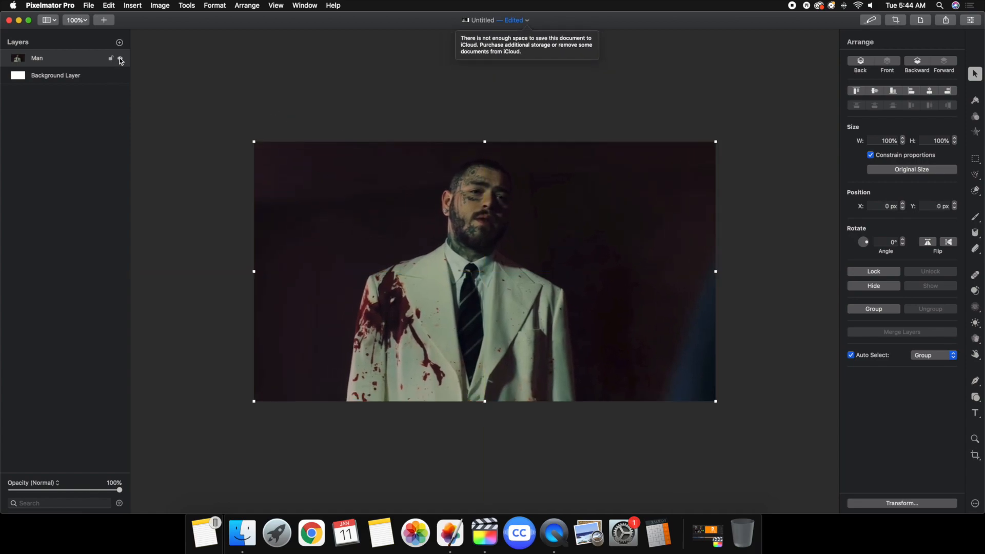
- Hide the Man layer and fill the Background Layer with blue
left_click(122, 59)
left_click(76, 77)
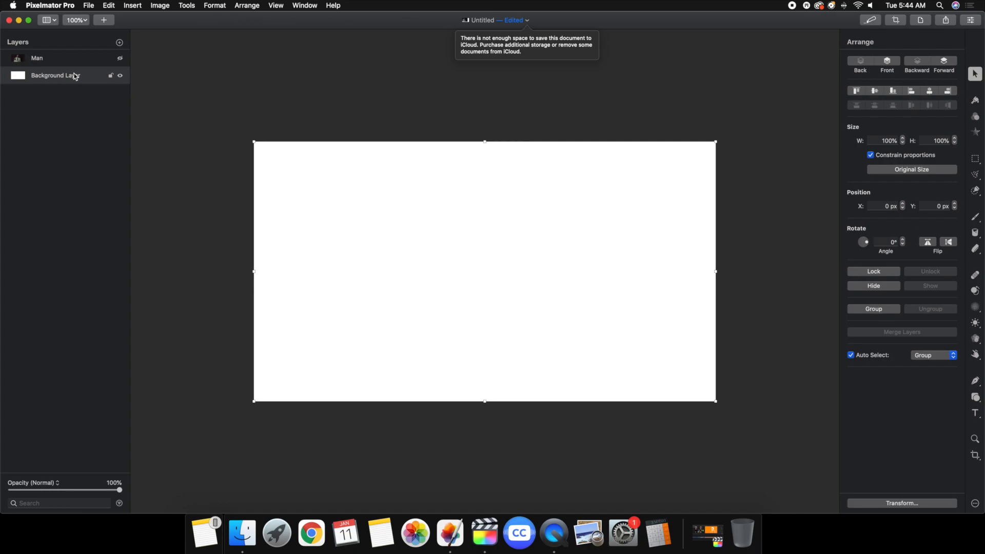
left_click(976, 233)
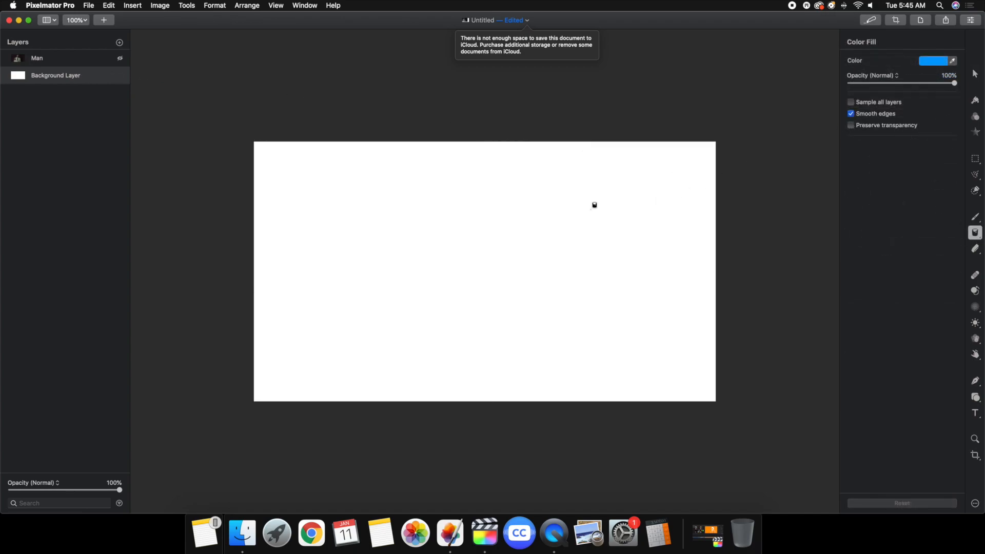
left_click(563, 205)
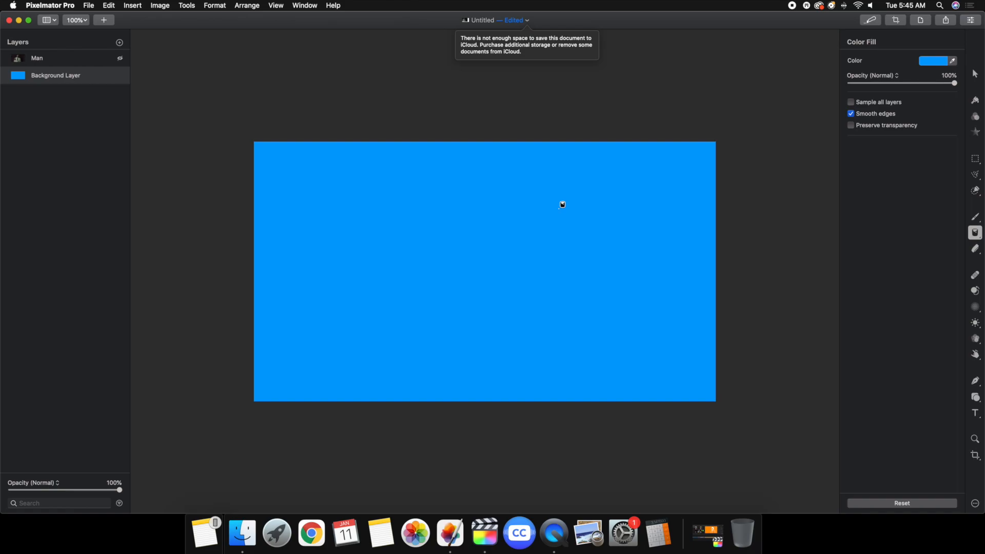
- Show the Man layer again and add an empty layer above it
left_click(121, 58)
left_click(88, 62)
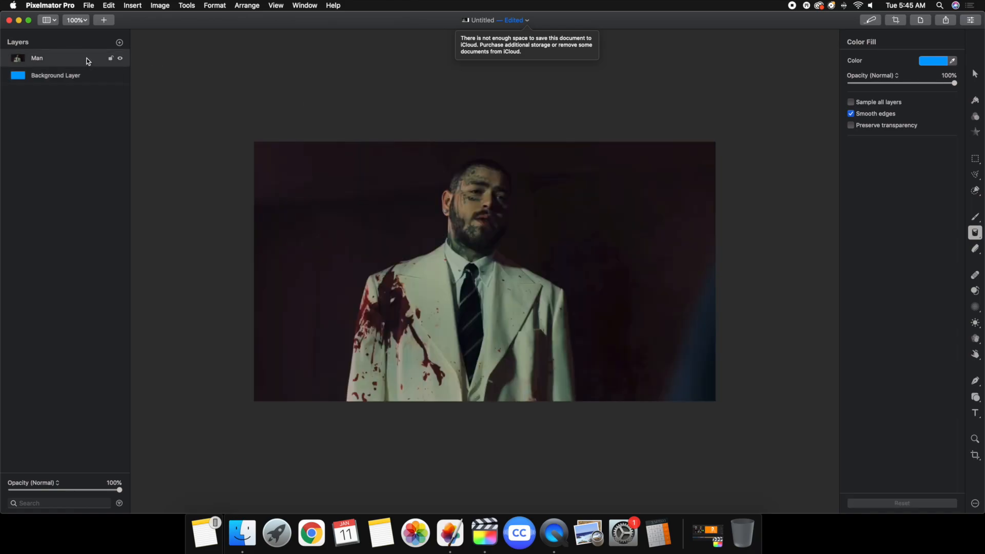
left_click(119, 42)
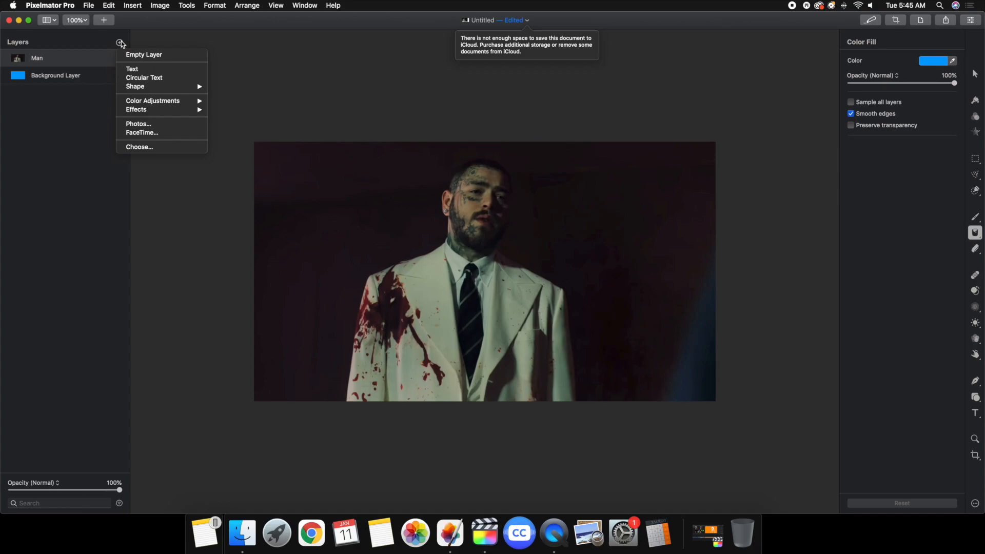
left_click(128, 54)
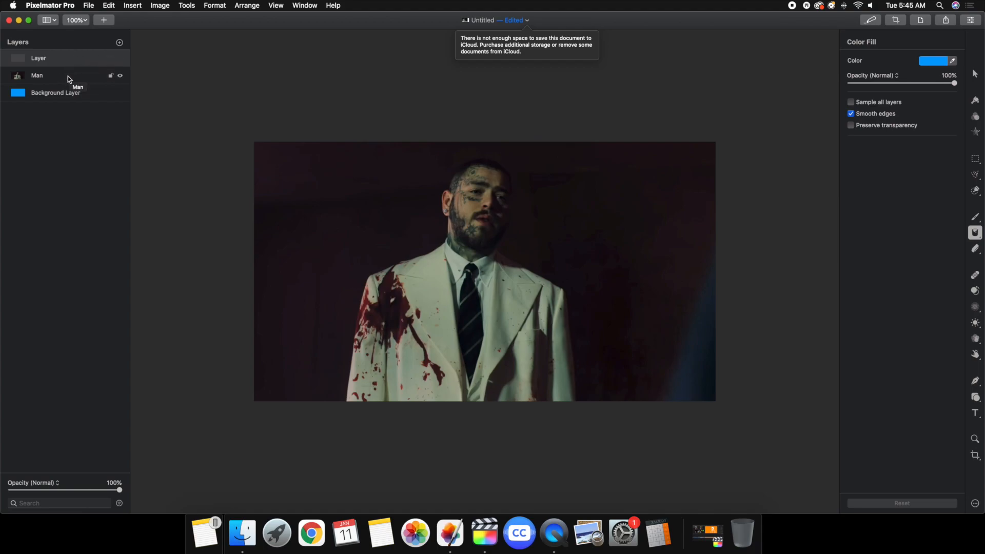
- Trace the outline of the man's head, shoulders and arms in blue on the empty layer using the Vose Brush at 25 px
left_click(975, 217)
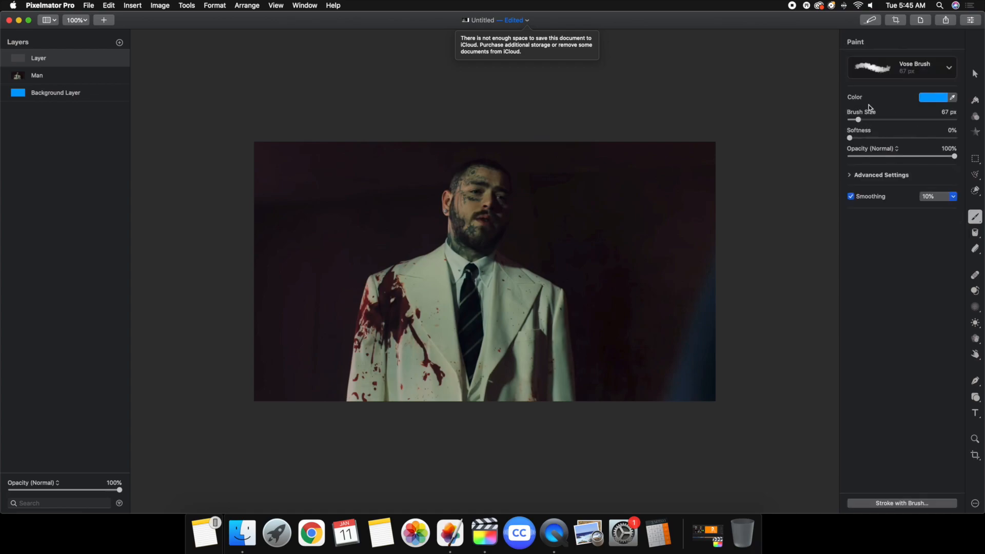
left_click_drag(860, 119, 853, 120)
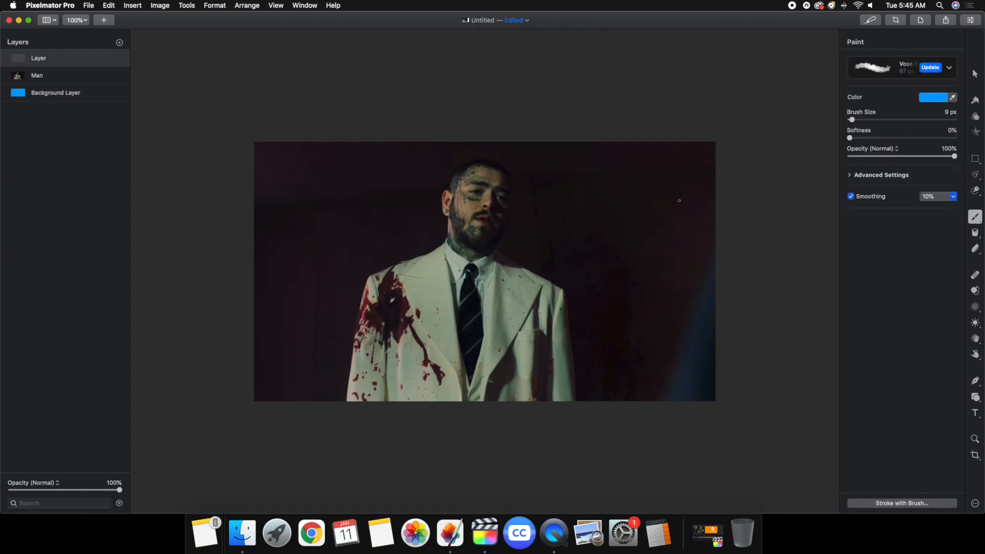
left_click_drag(852, 119, 855, 119)
mouse_move(345, 404)
left_mouse_down()
mouse_move(365, 290)
mouse_move(396, 255)
mouse_move(427, 251)
mouse_move(439, 185)
left_mouse_up()
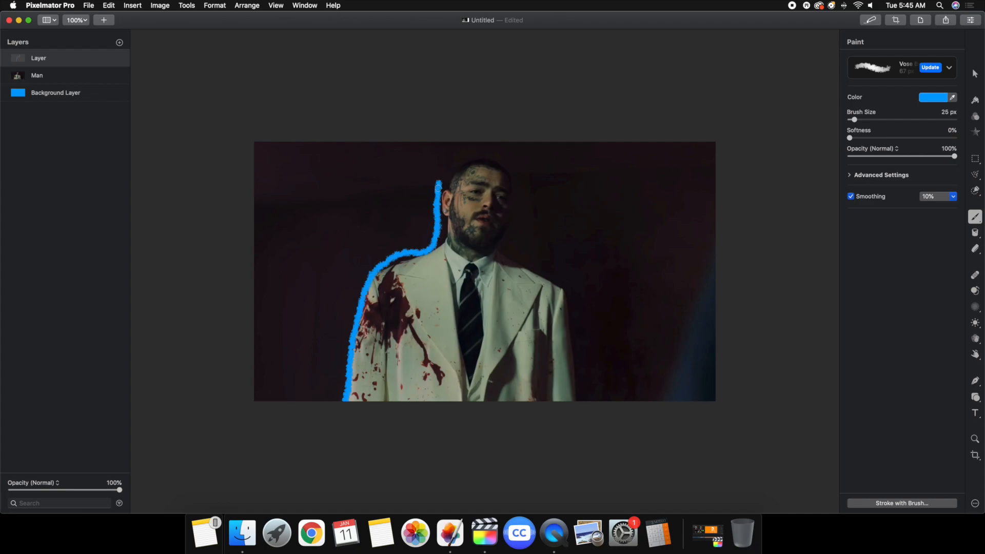
key("super+z")
mouse_move(346, 403)
left_mouse_down()
mouse_move(369, 275)
mouse_move(444, 243)
mouse_move(444, 172)
mouse_move(490, 159)
mouse_move(512, 179)
mouse_move(508, 250)
mouse_move(566, 299)
mouse_move(580, 403)
left_mouse_up()
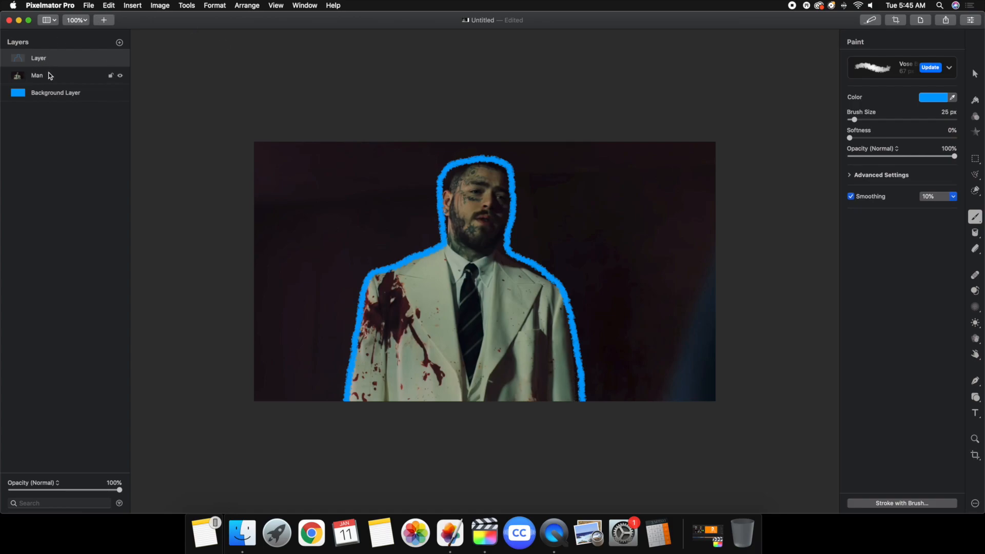
- Hide the Man layer and fill the Background Layer with green 1EB100 behind the blue outline
left_click(122, 77)
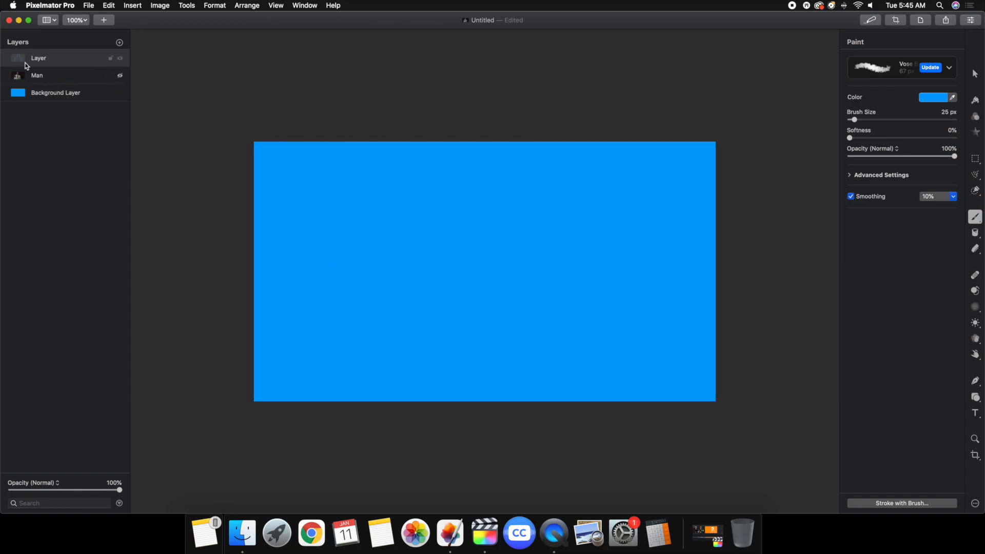
left_click(54, 92)
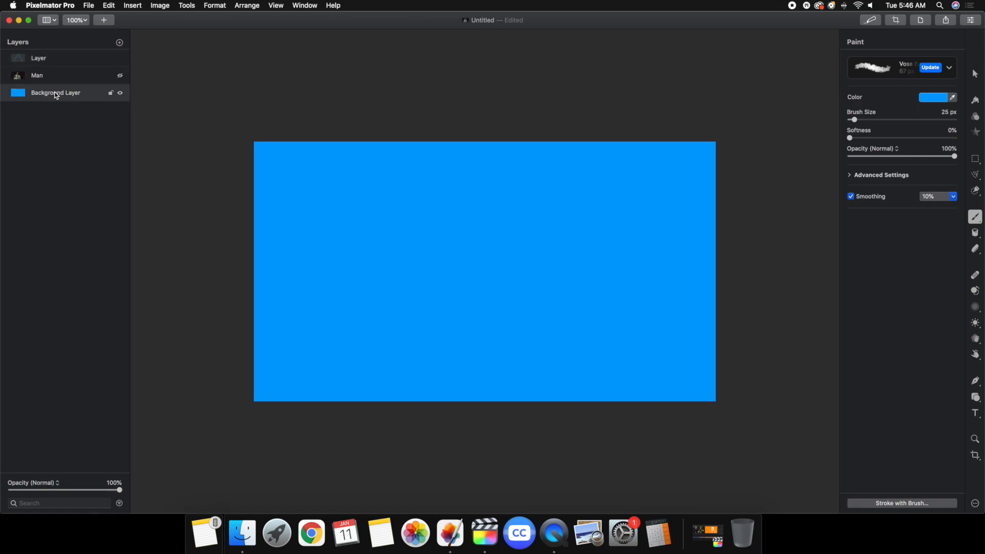
left_click(976, 233)
left_click(944, 63)
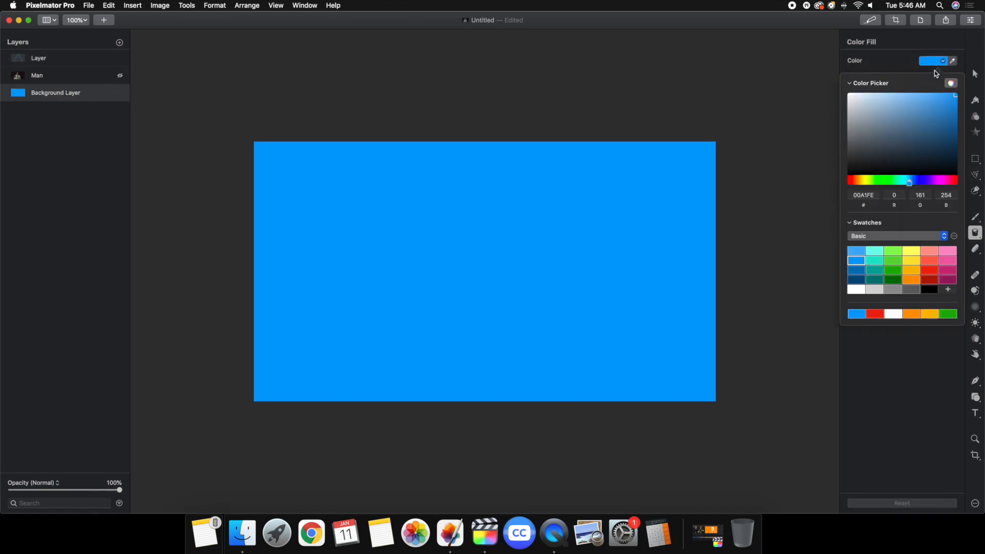
left_click(892, 270)
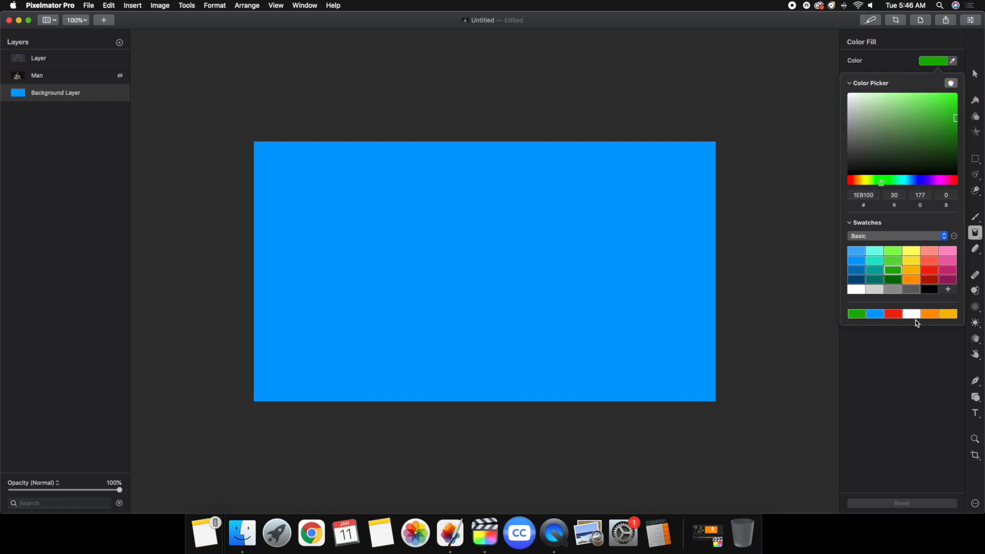
left_click(920, 338)
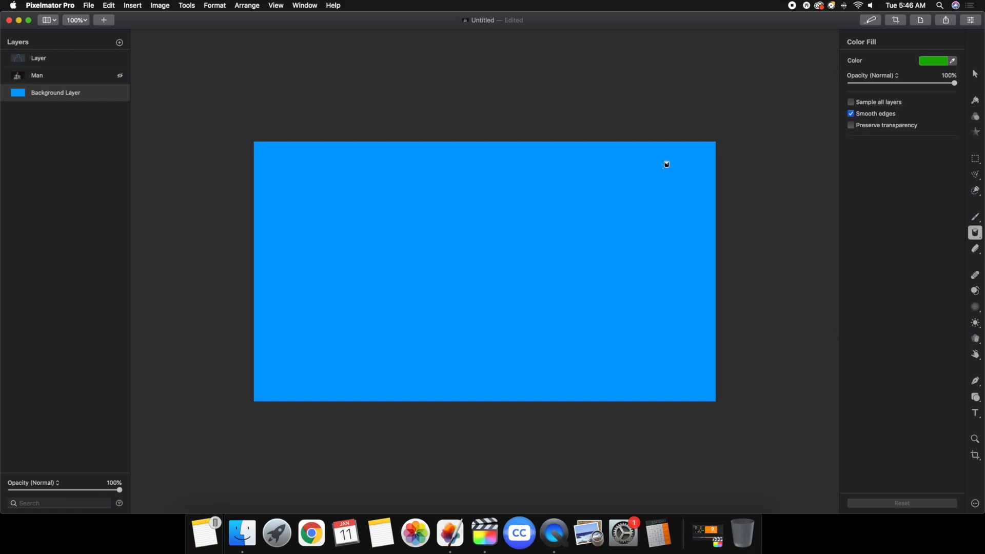
left_click(452, 169)
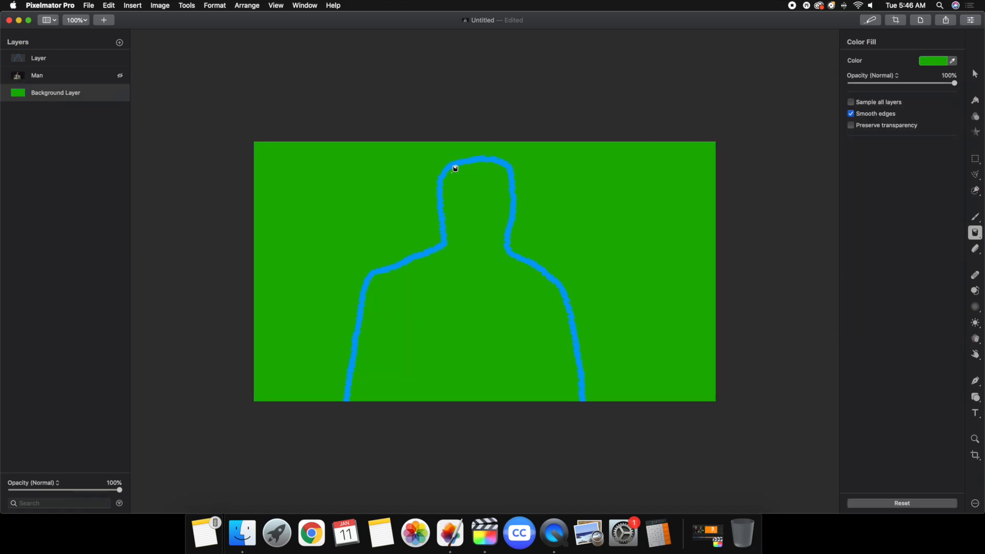
left_click(942, 59)
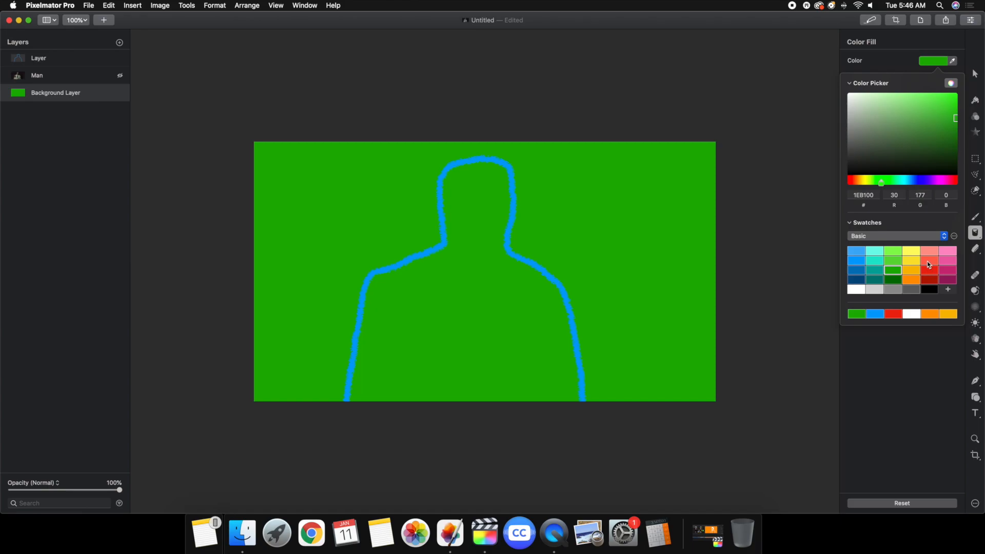
left_click(911, 265)
left_click(896, 269)
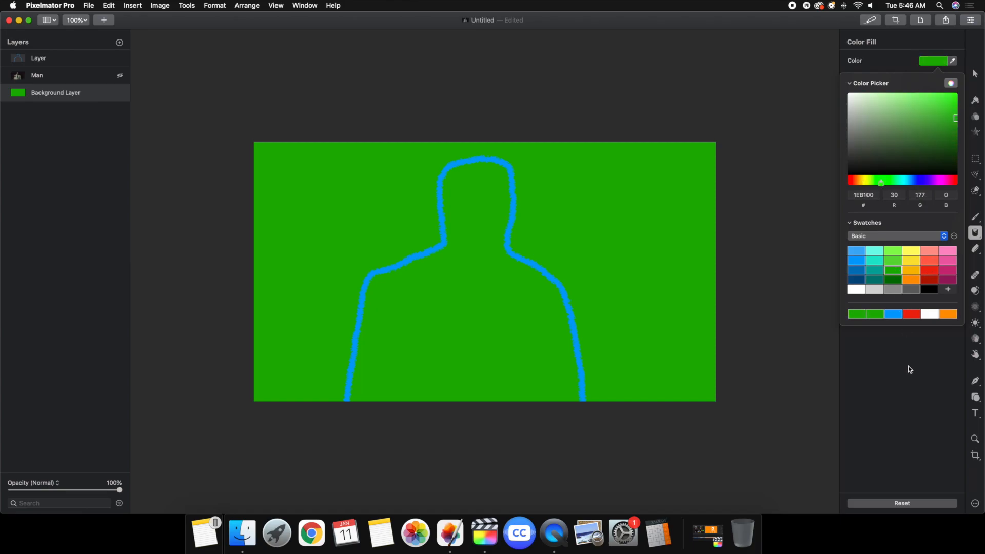
left_click(908, 365)
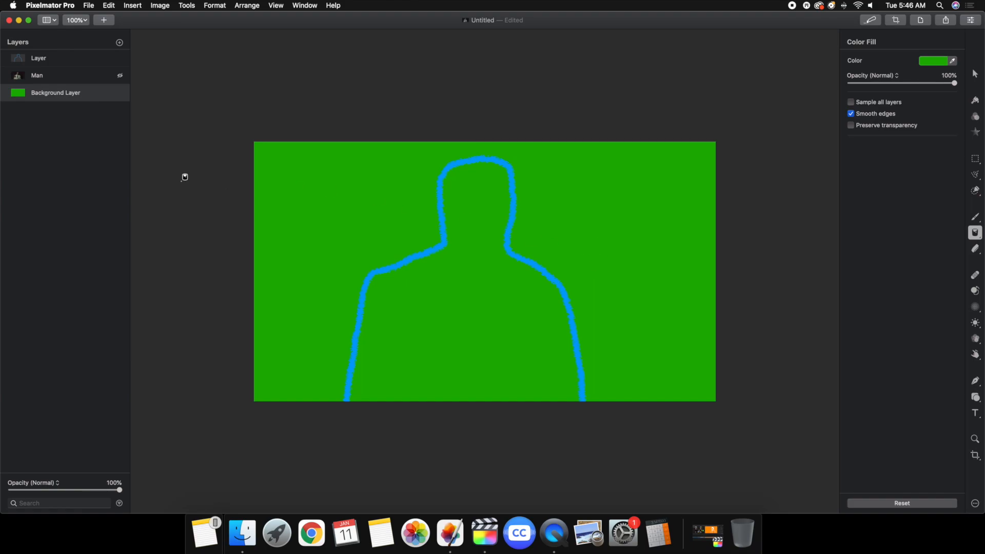
- Export the outline drawing as a PNG at original size to Downloads with the name 001
left_click(76, 61)
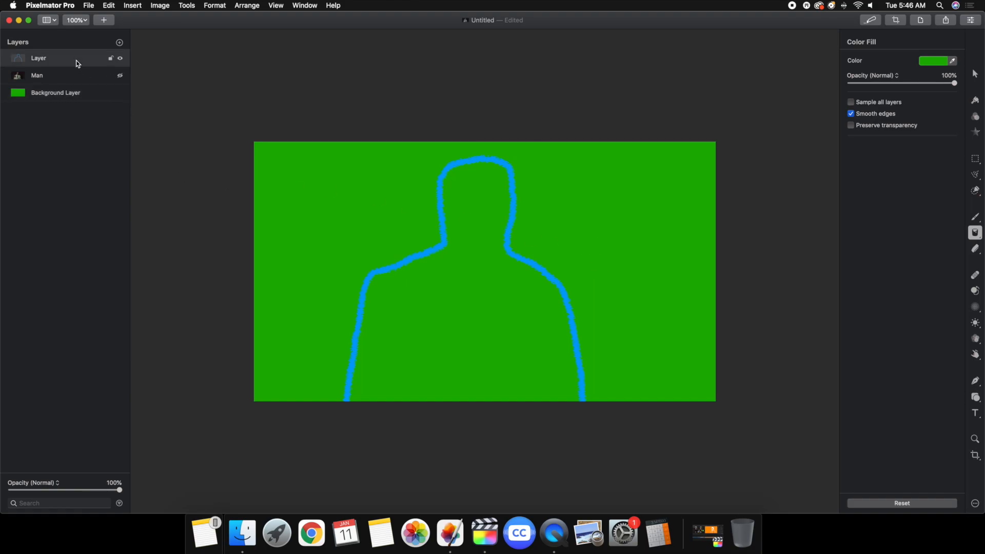
key("super+e")
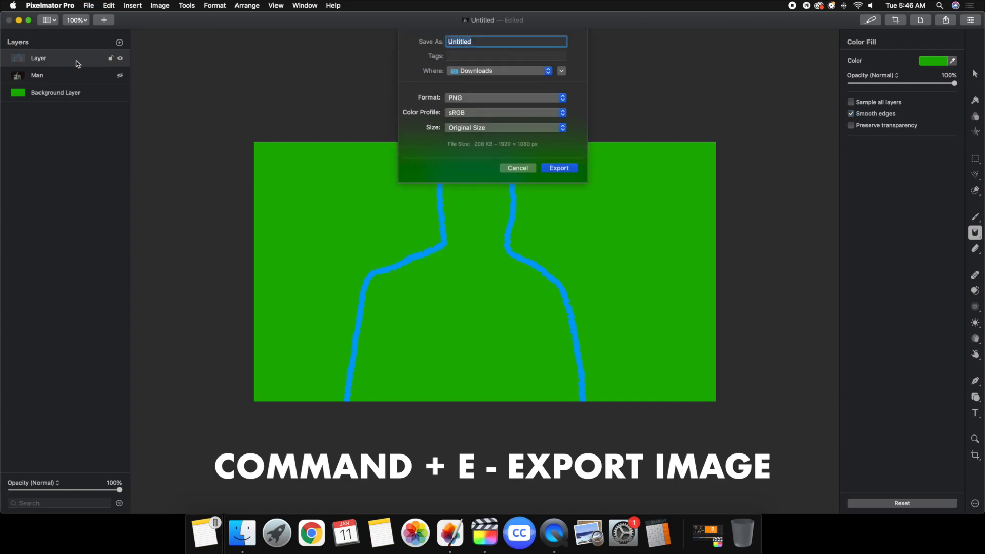
type(")")
type("001")
left_click(553, 169)
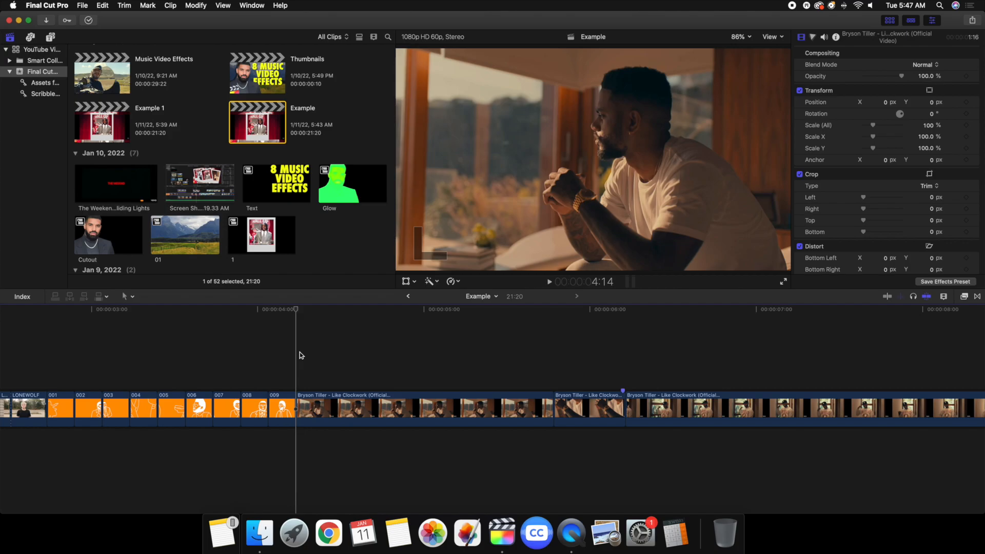
- Move the anchor of the watch clip at 6:12 to X 40.9 px, Y -57.1 px, viewing the frame at 50%
scroll(531, 358, "right", 3)
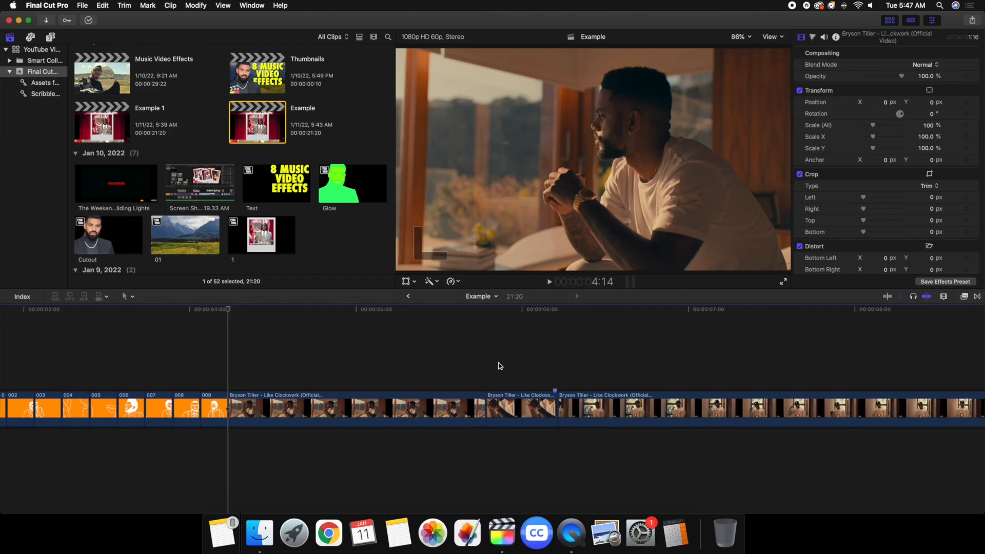
scroll(595, 365, "up", 3)
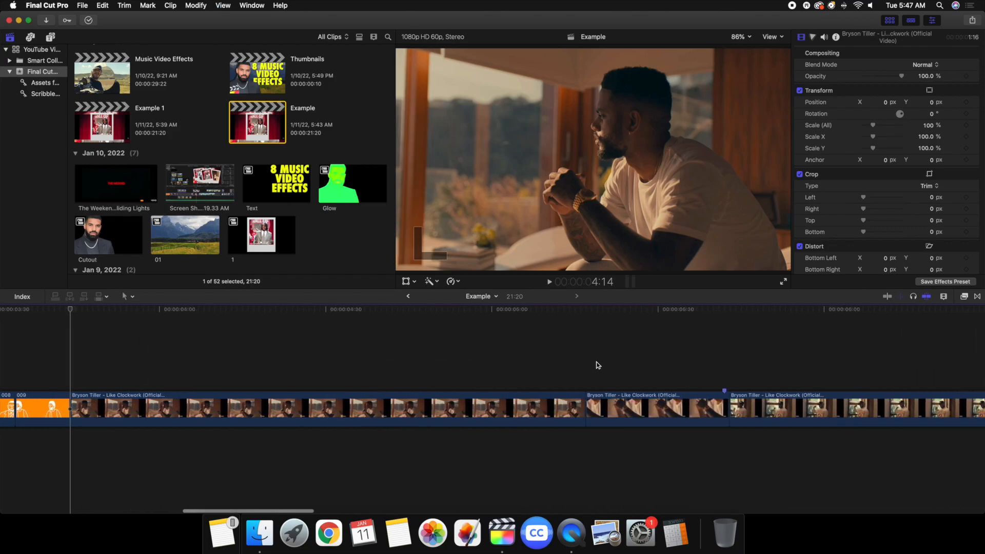
scroll(609, 362, "right", 4)
left_click(583, 369)
left_click(553, 409)
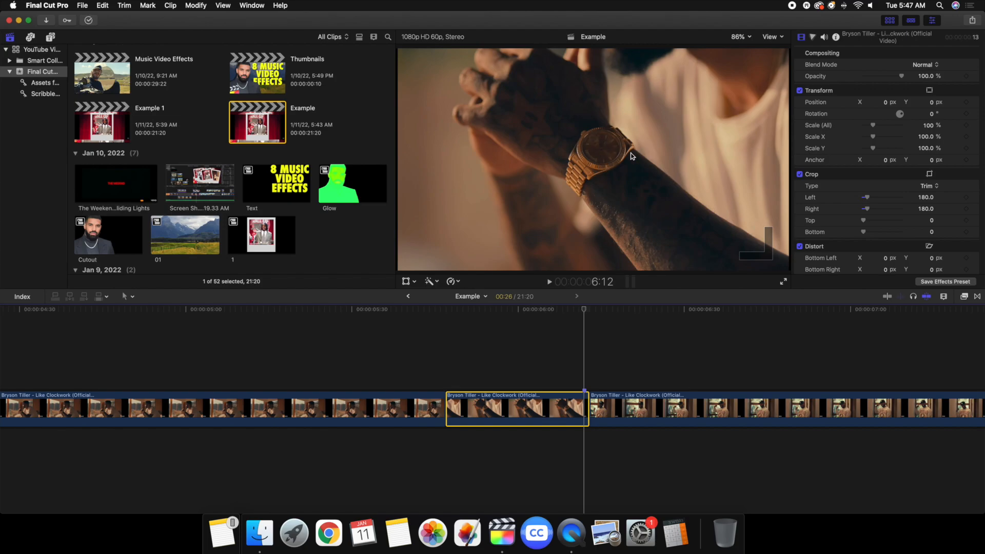
left_click(742, 38)
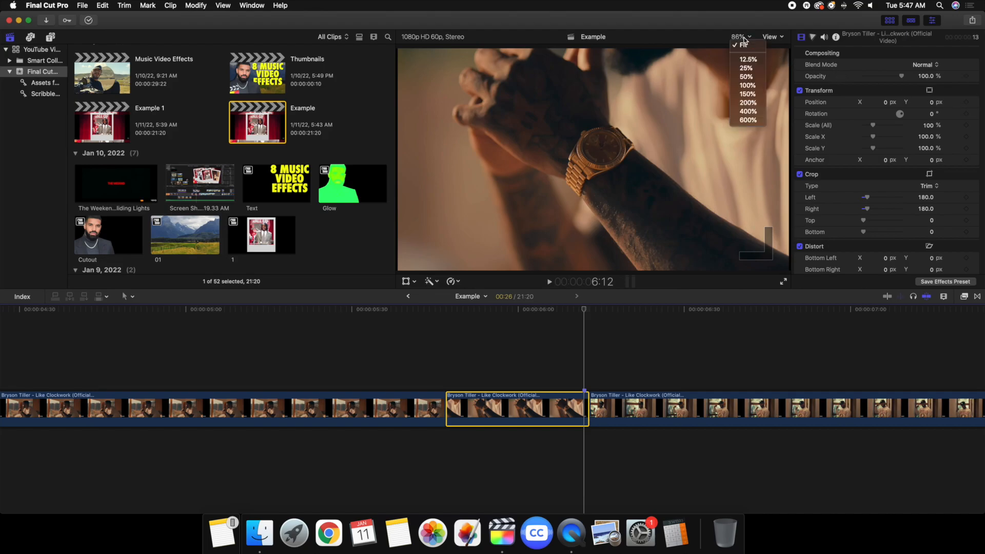
left_click(747, 76)
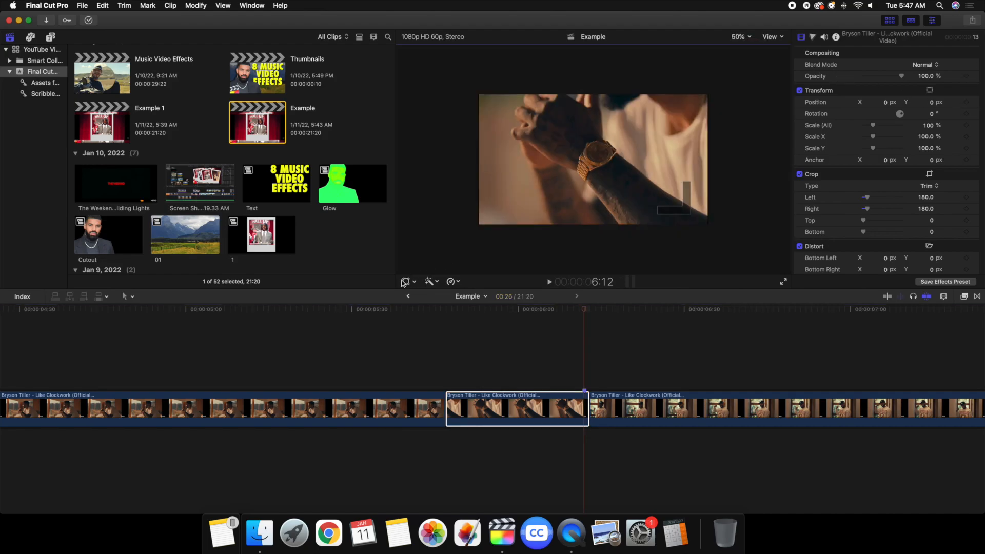
left_click(404, 282)
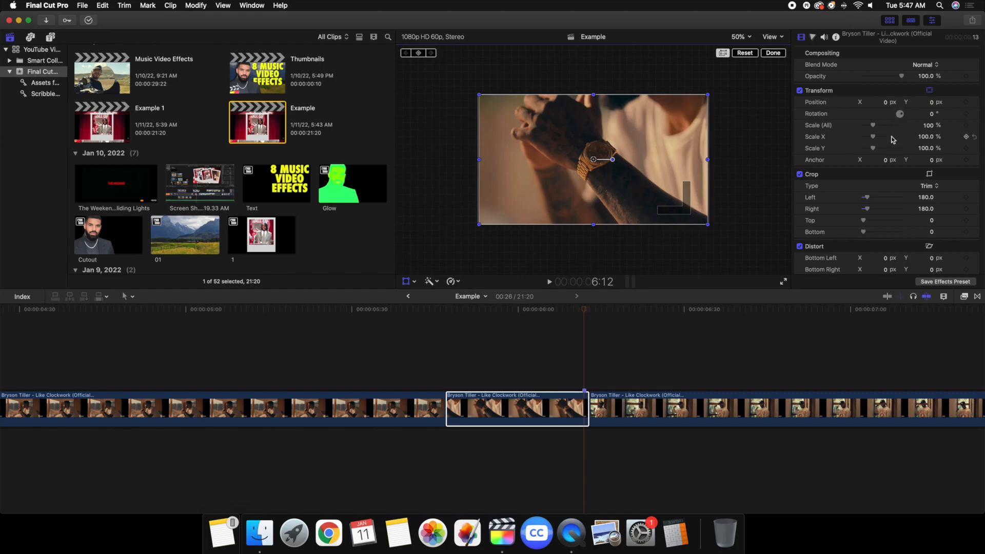
mouse_move(885, 160)
left_mouse_down()
mouse_move(932, 171)
mouse_move(931, 154)
mouse_move(881, 160)
left_mouse_up()
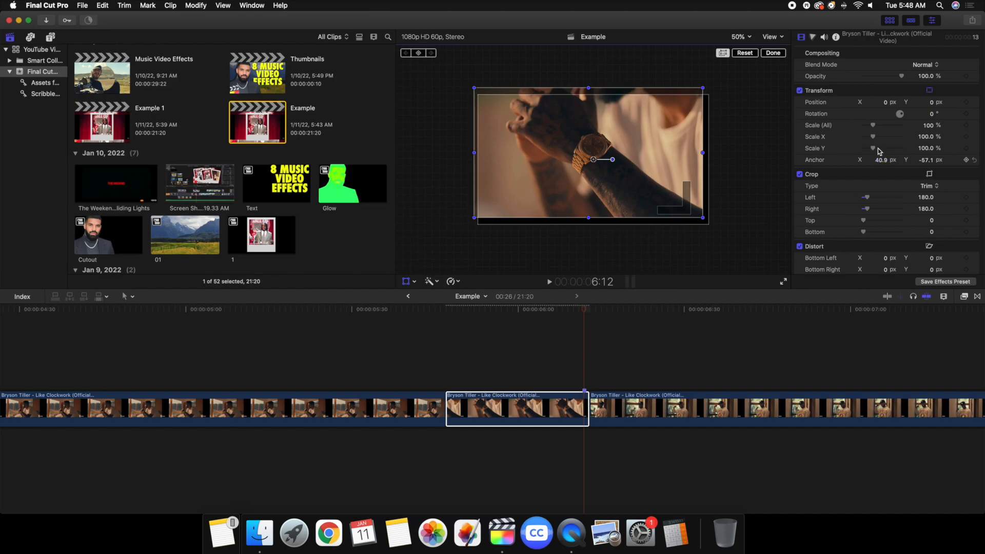
- Scale the watch clip to 108% and reposition it to X 30.9 px, Y -55.8 px so it fills the frame
left_click(927, 126)
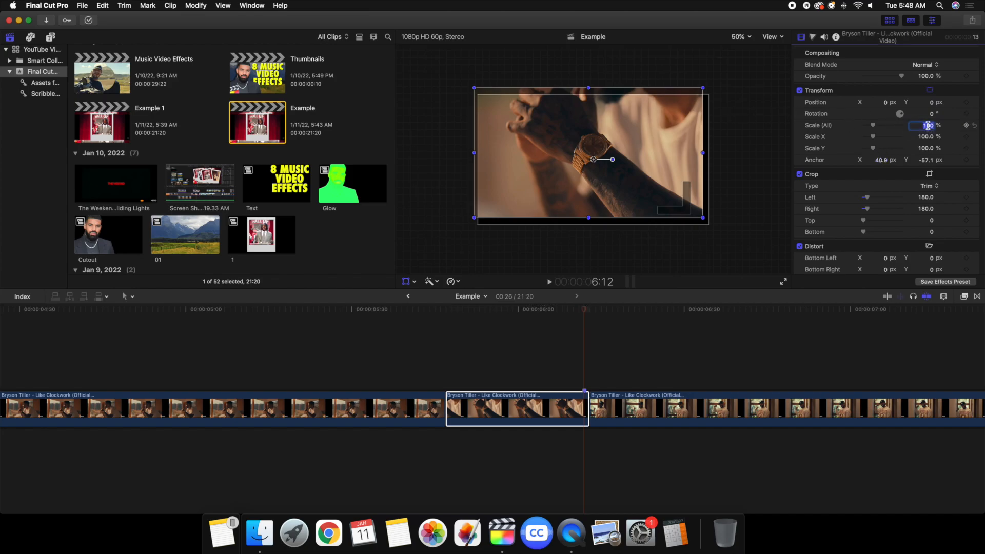
type("10")
key("Return")
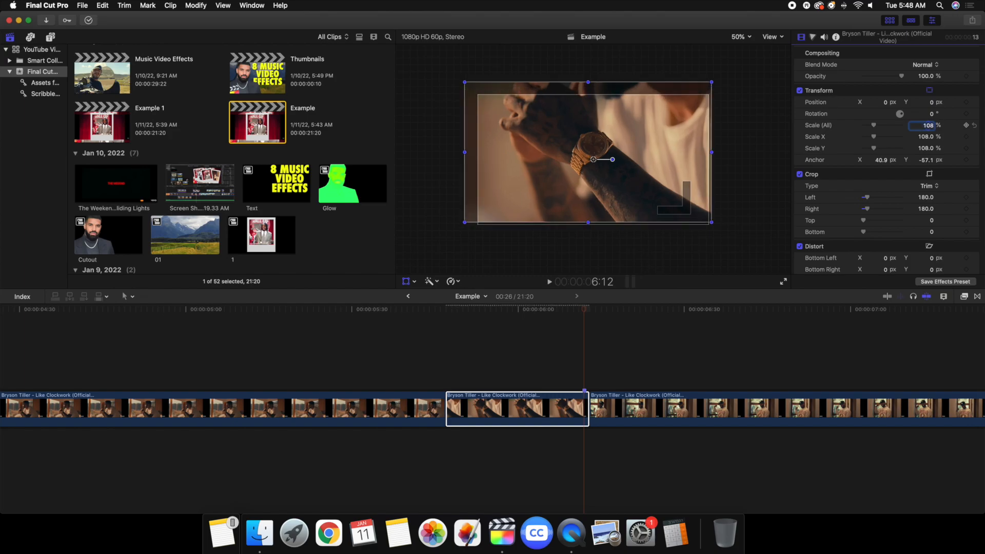
left_click_drag(624, 134, 627, 141)
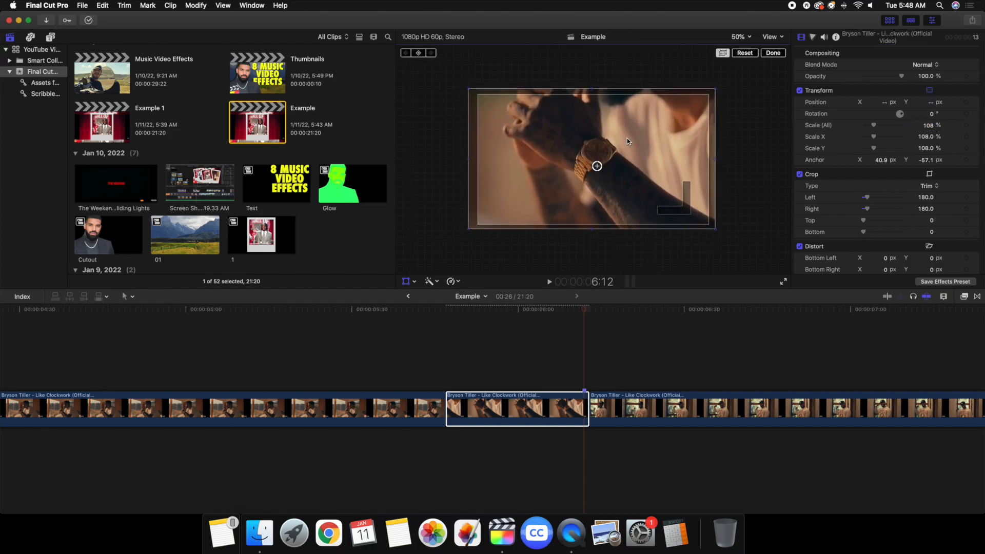
left_click(772, 53)
- Add a Hold segment to the watch clip at 6:12 and split the clip where the hold begins
left_click(586, 367)
left_click(583, 409)
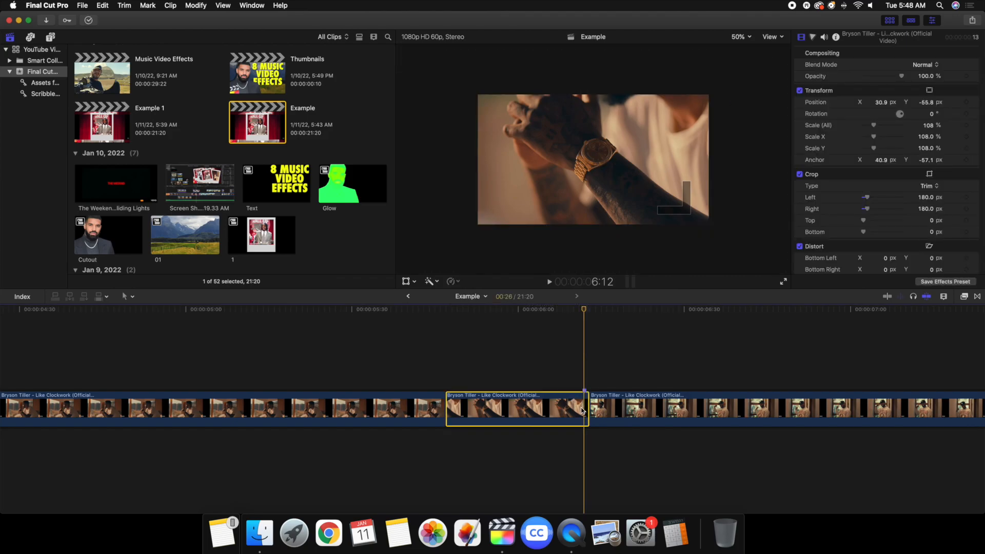
left_click(455, 282)
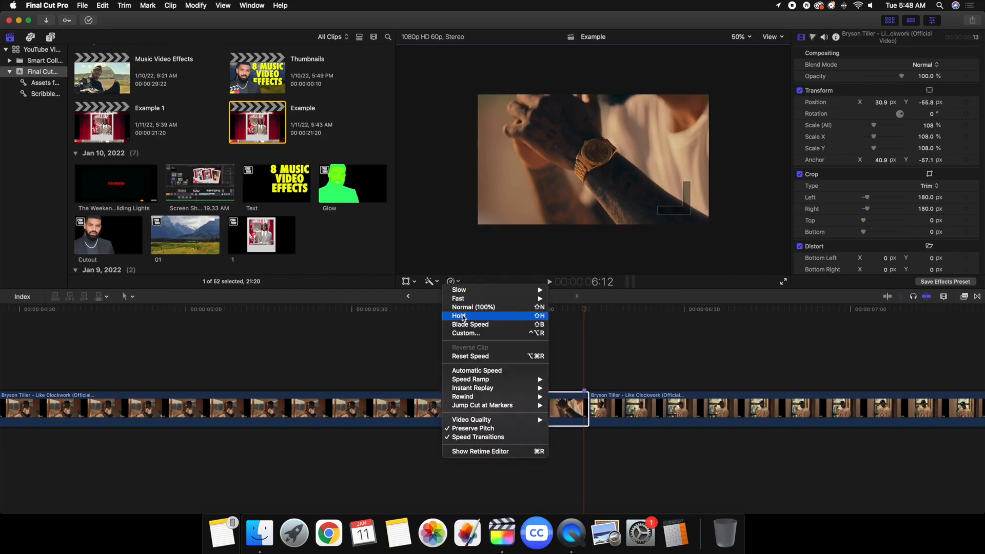
left_click(463, 317)
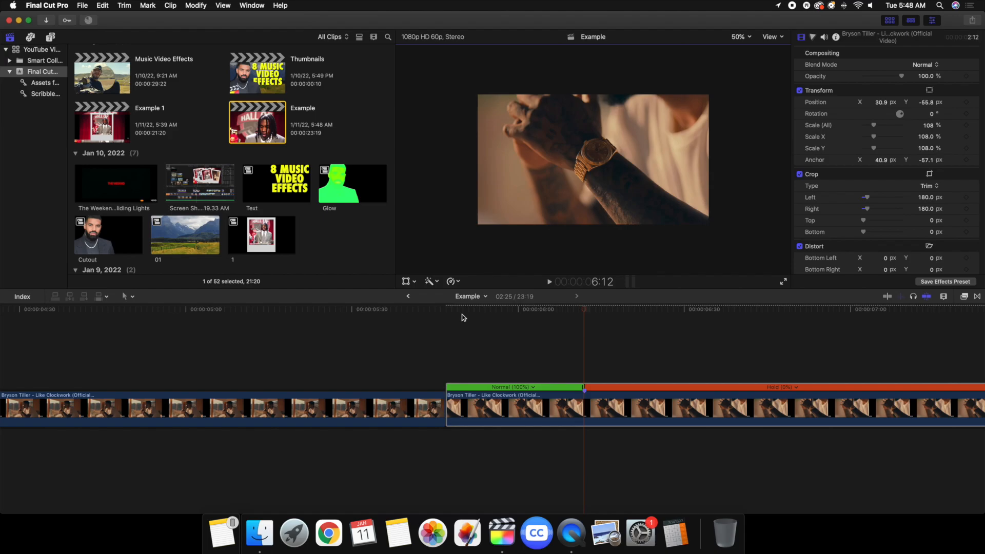
left_click(584, 405)
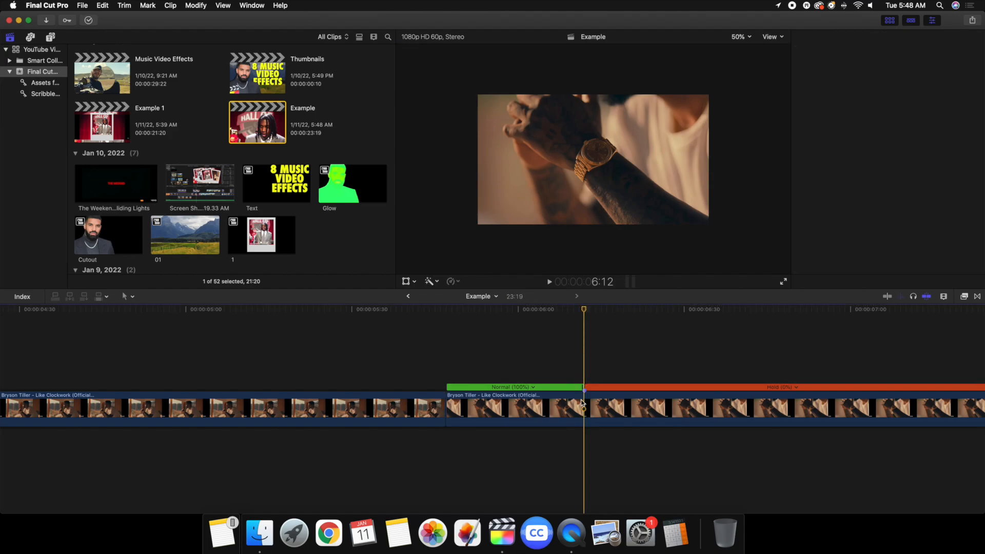
key("alt+bracketright")
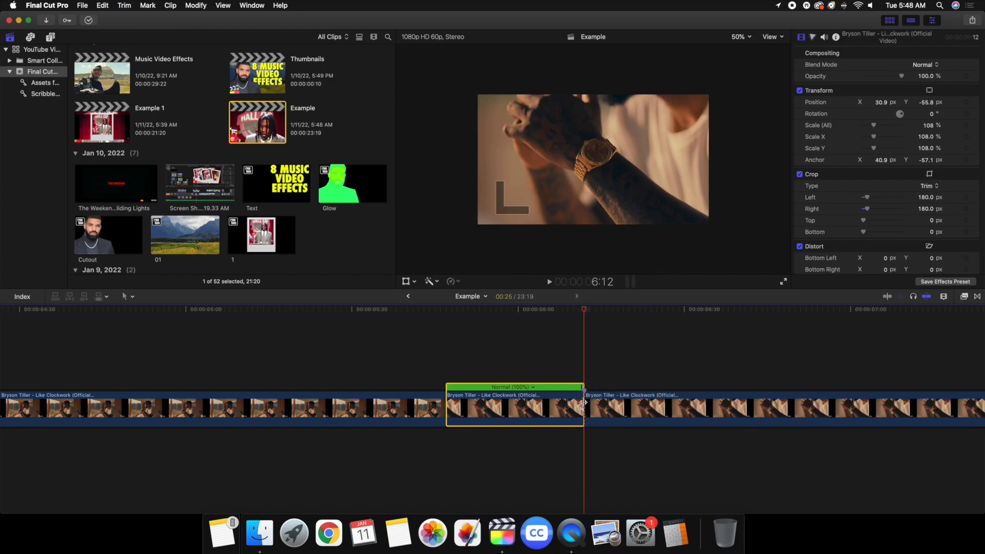
- Set the duration of the held watch clip to 1:00
left_click(612, 405)
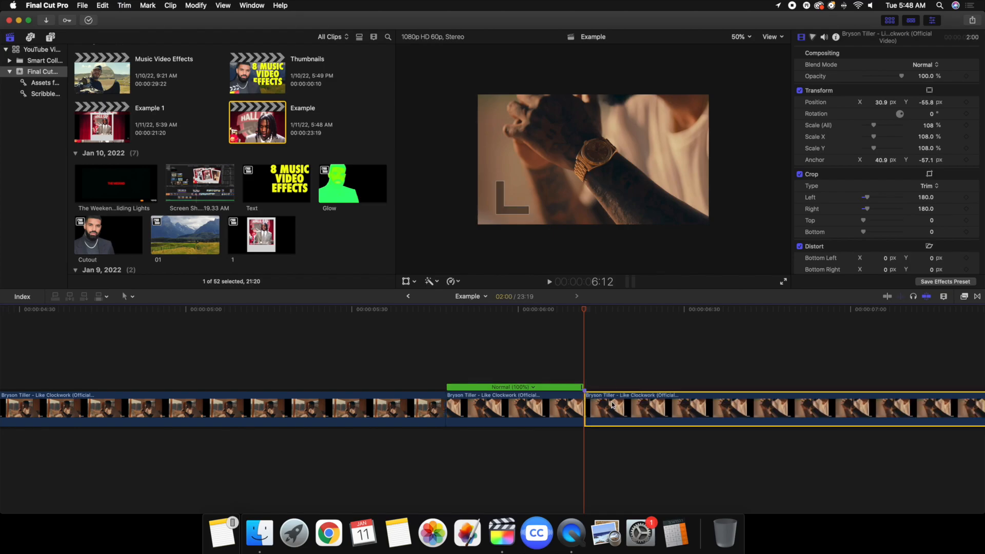
type("100")
key("Return")
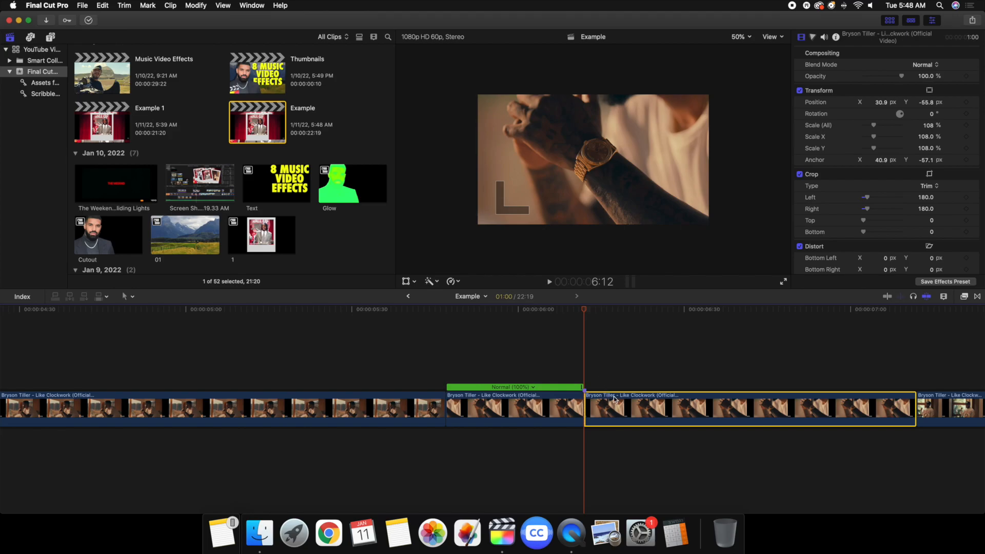
- Apply the Draw Mask effect to the held watch clip
scroll(638, 390, "right", 3)
left_click(965, 297)
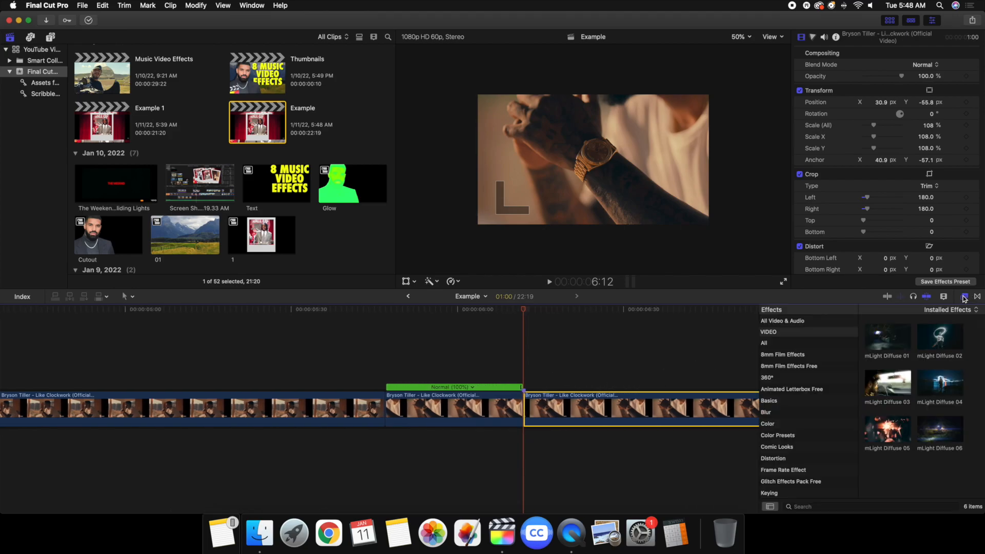
scroll(794, 406, "down", 3)
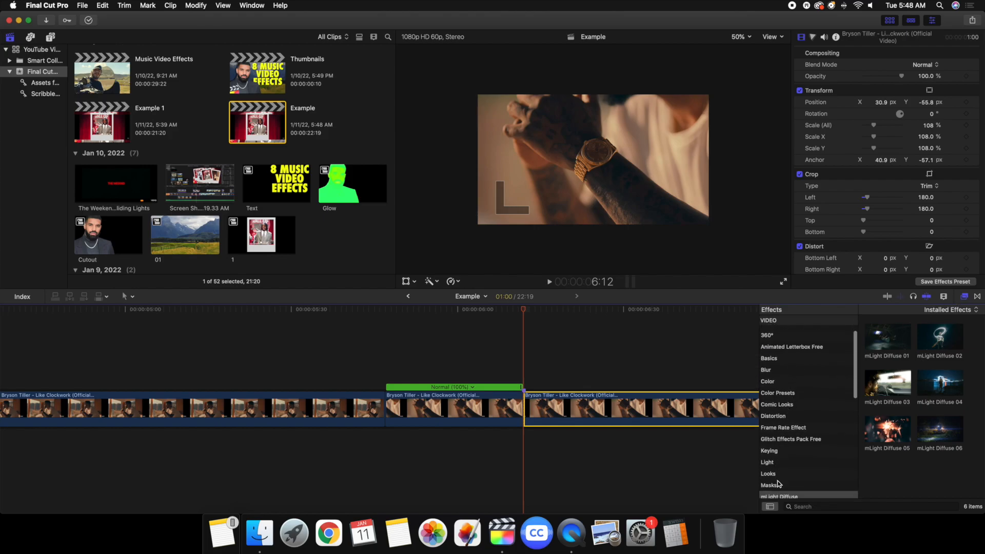
left_click(778, 483)
left_click_drag(892, 339, 704, 408)
left_click(966, 296)
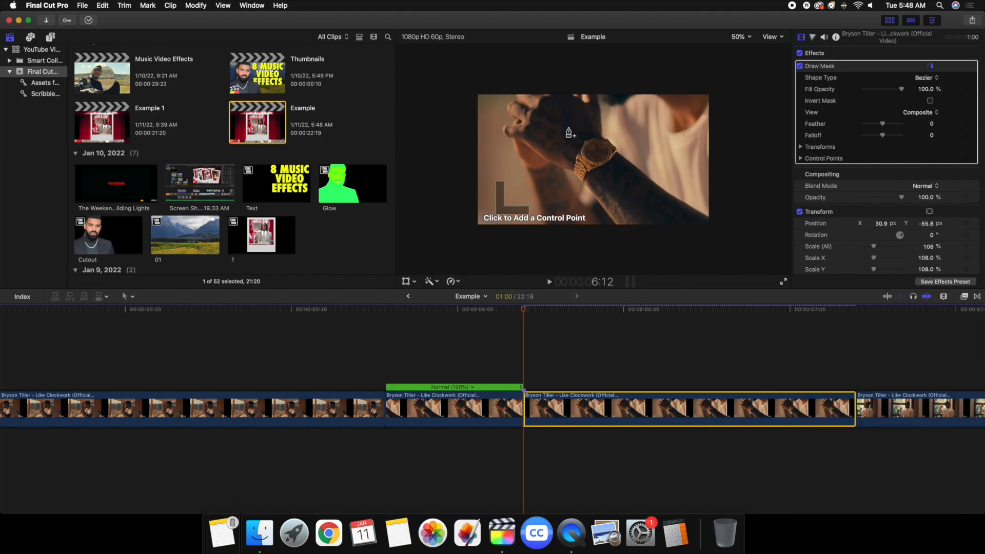
- Draw a closed linear mask around the watch face, with the frame fitted to the viewer
left_click(740, 36)
left_click(745, 45)
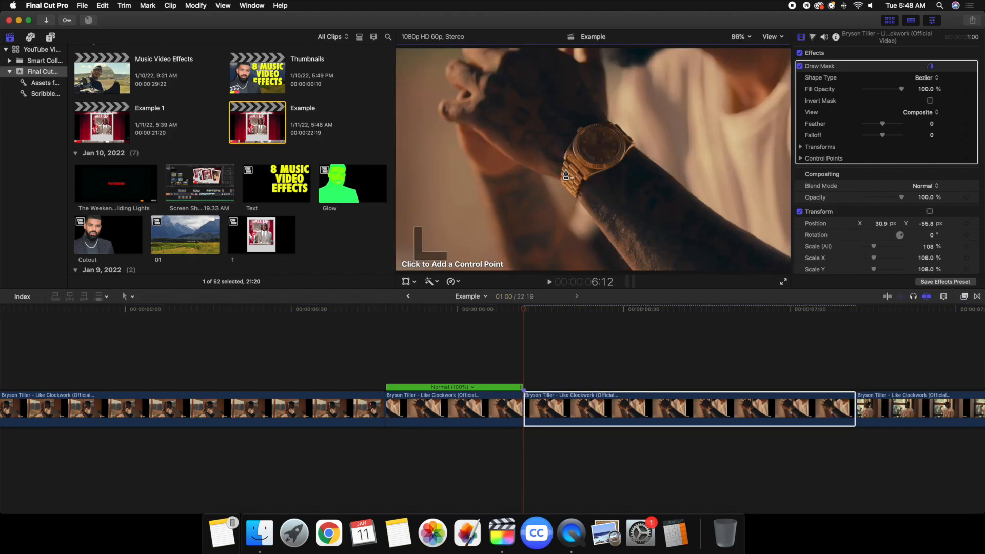
left_click(611, 161)
left_click(619, 152)
left_click(622, 142)
left_click(614, 134)
left_click(605, 127)
left_click(594, 125)
left_click(578, 135)
left_click(575, 144)
left_click(577, 154)
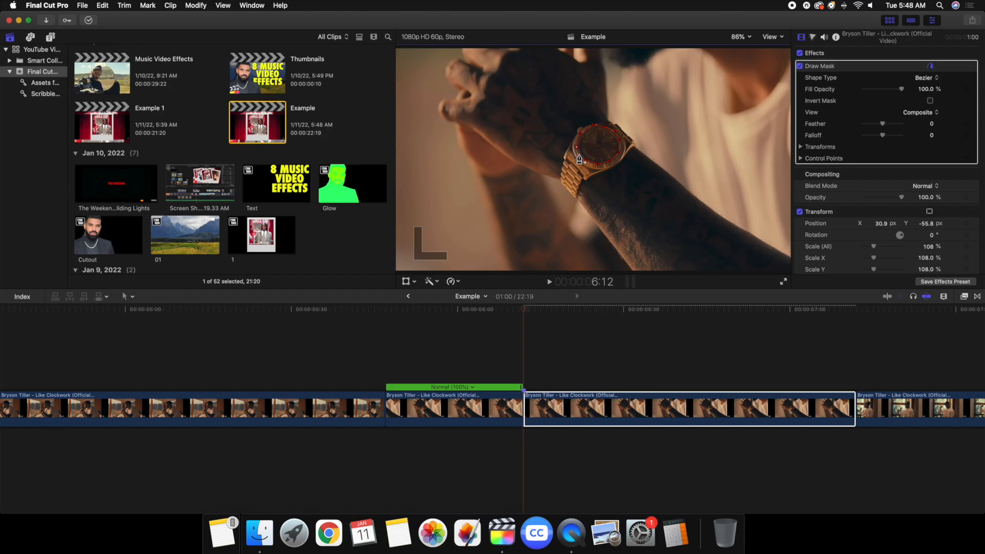
left_click(586, 162)
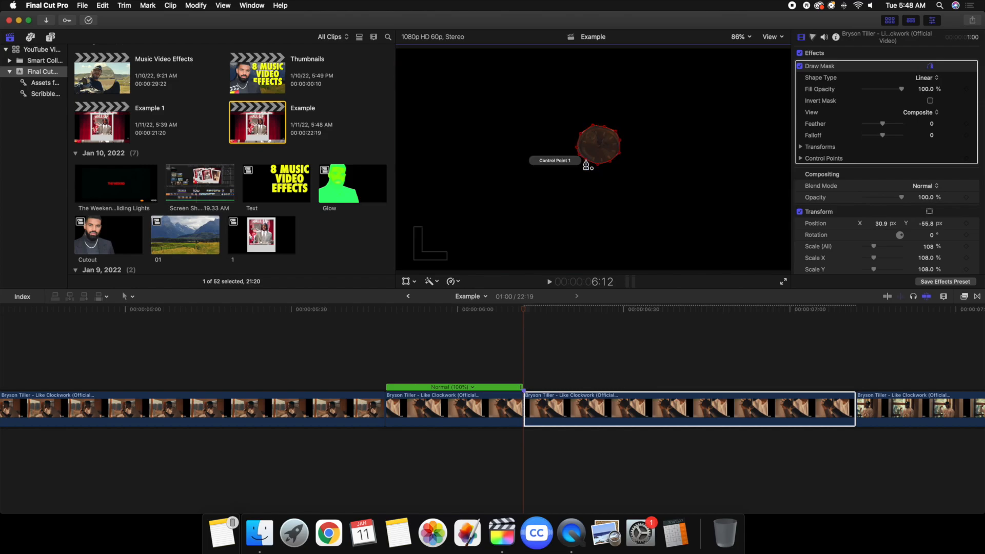
left_click(840, 210)
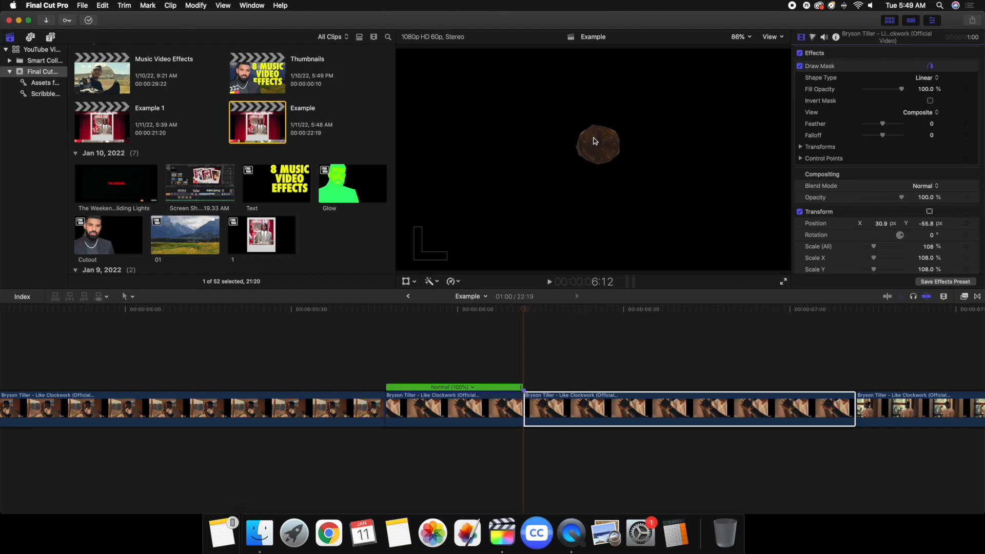
- Duplicate the masked watch clip directly above itself and invert the mask on the upper copy
left_click(580, 413)
left_click_drag(566, 399, 564, 364)
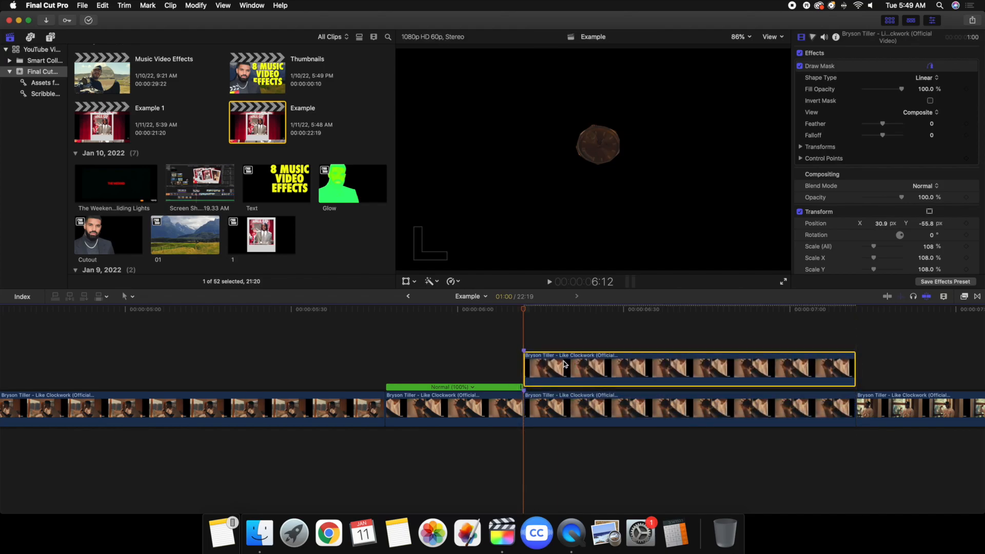
left_click(930, 101)
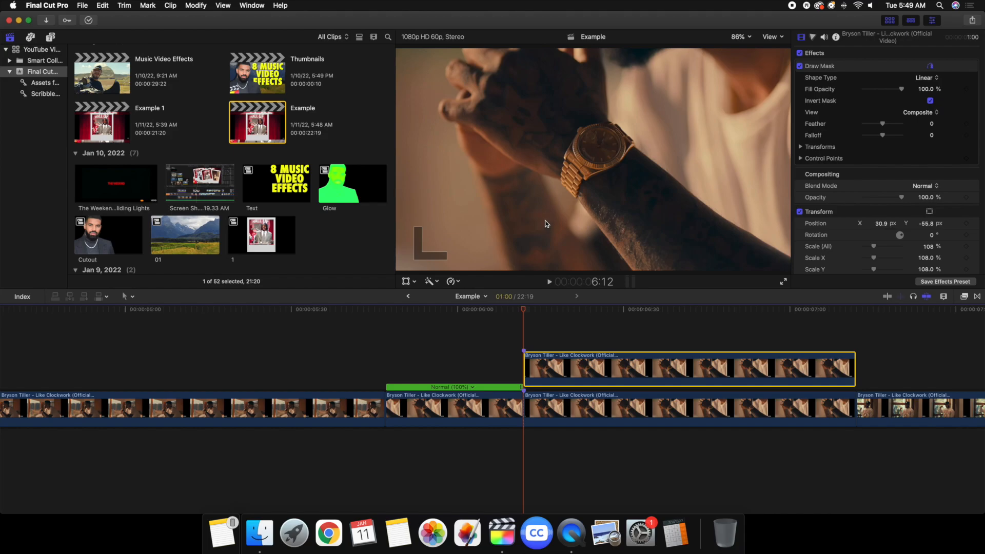
- Keyframe the lower watch clip's position at 6:12, and at 6:35 set its Y position to -249.8 px so the face drops away
left_click(575, 409)
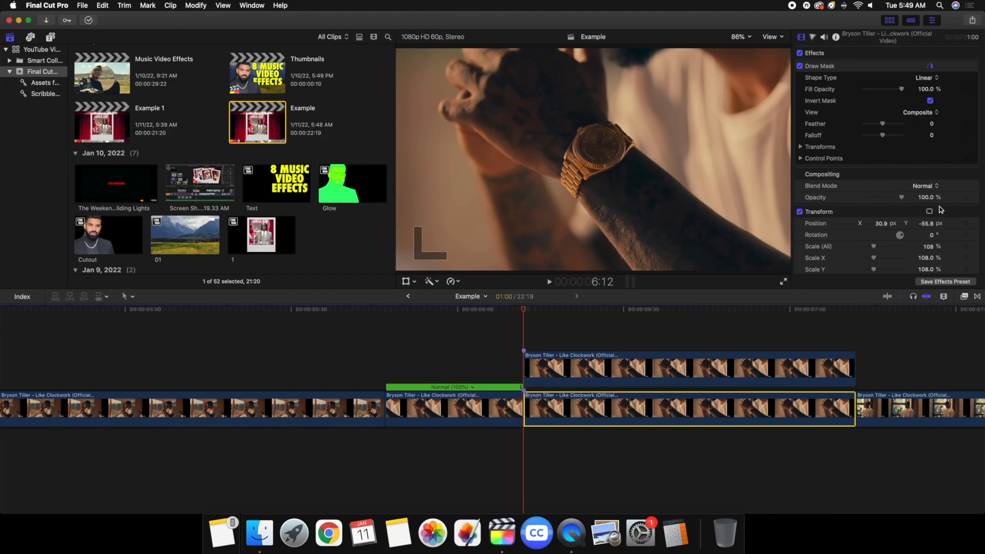
left_click(966, 223)
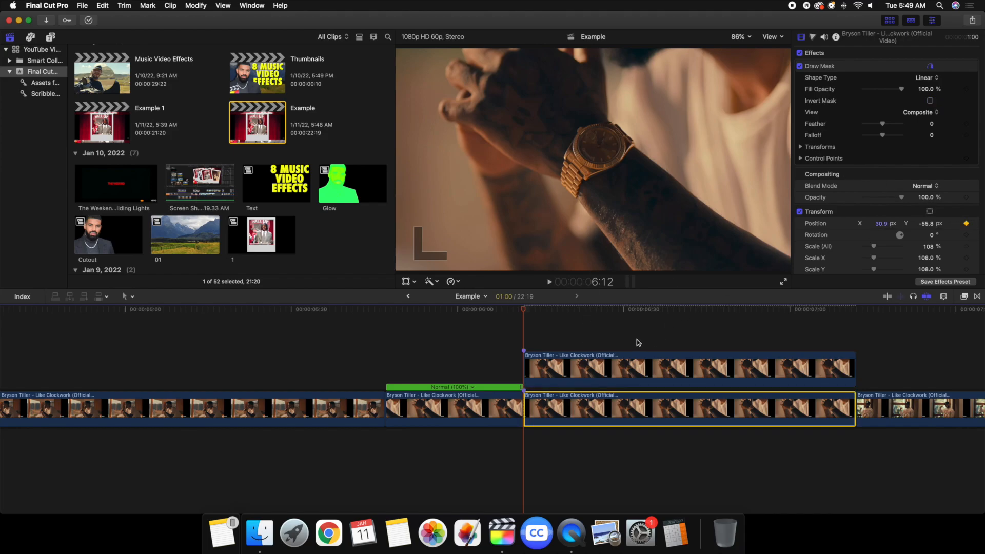
key("Right")
key("Right")
key("Right")
key("Right")
key("Right")
key("Right")
key("Right")
key("Right")
key("Right")
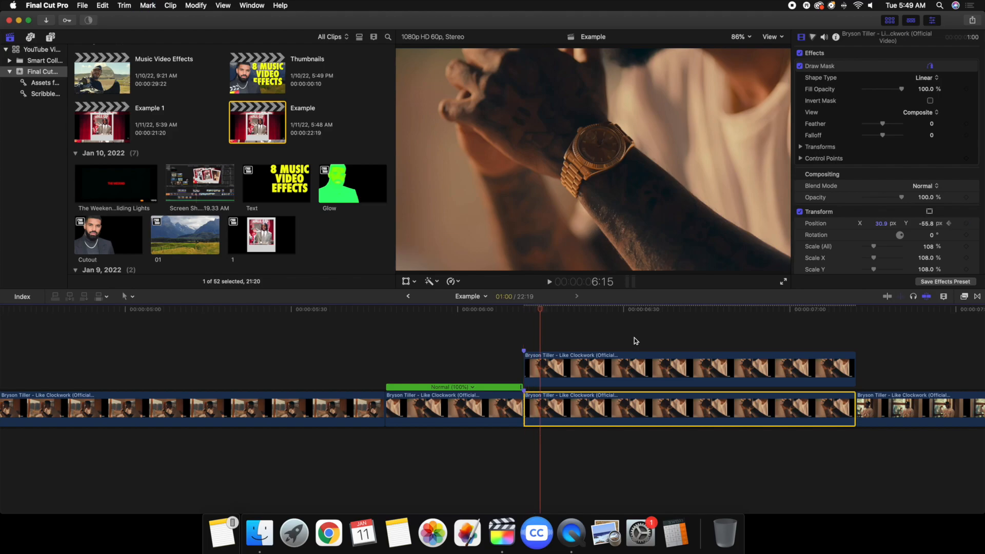
key("Right")
key("Right")
key("Right")
key("Right")
key("Right")
key("Right")
key("Right")
key("Right")
key("Right")
key("Right")
key("Right")
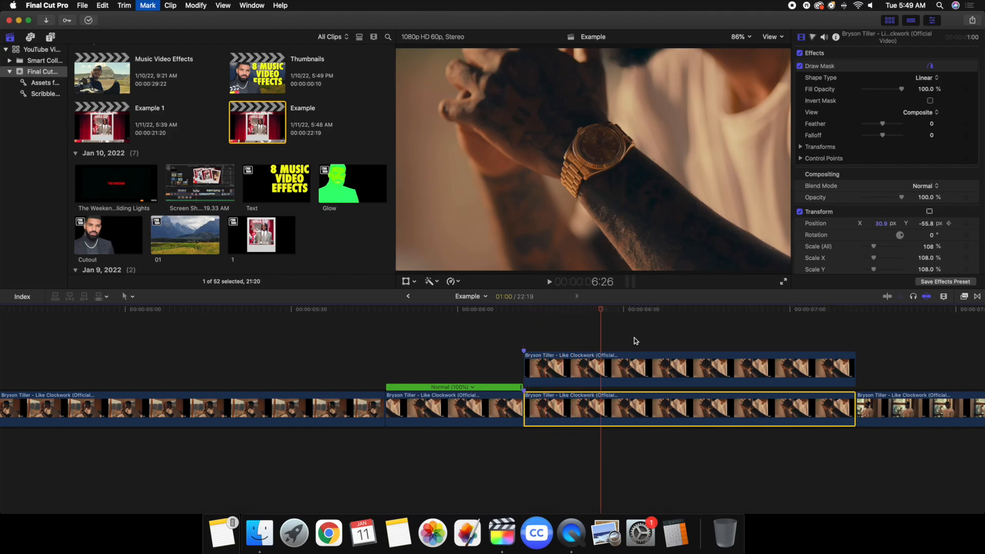
key("Right")
key("Right")
key("Right")
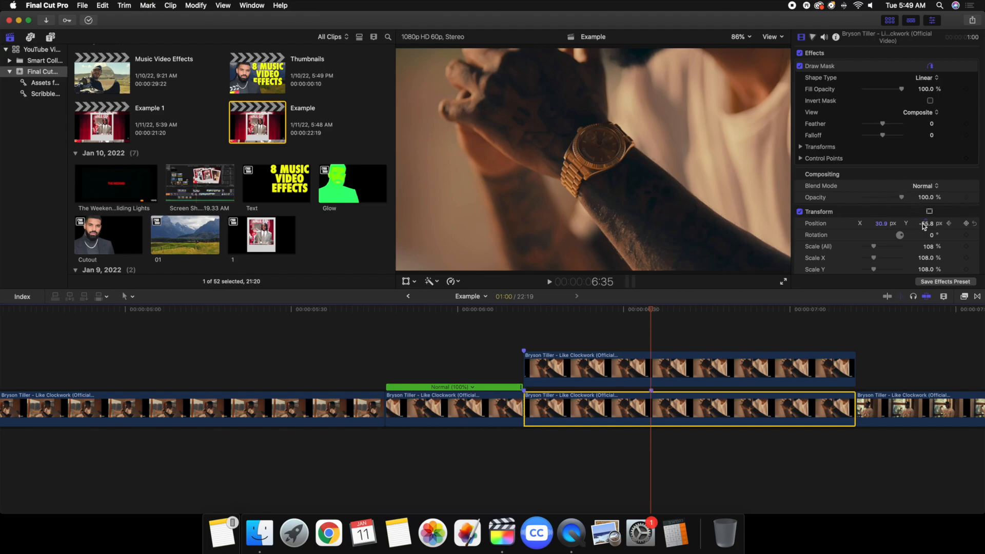
left_click_drag(925, 226, 925, 224)
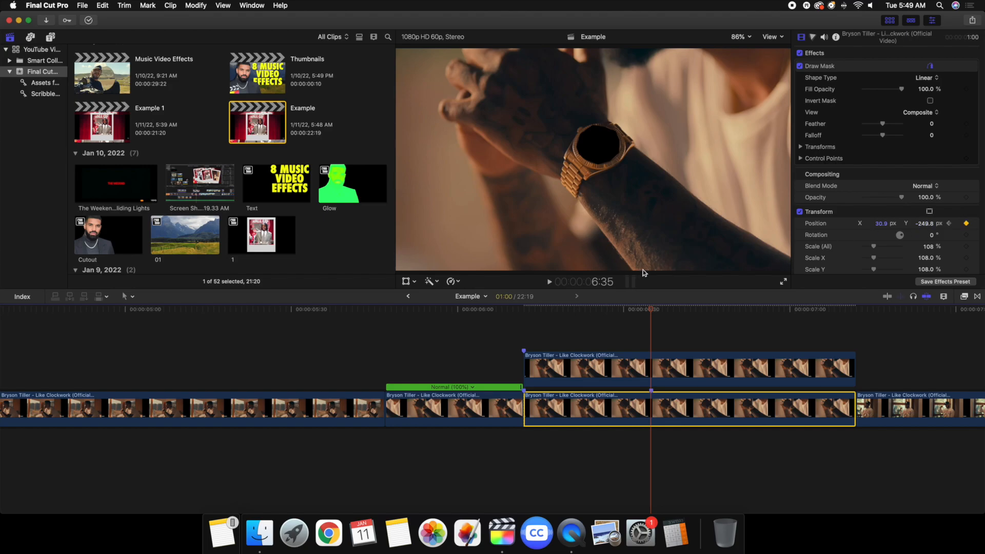
- Play back the watch-face animation from the start of the watch clip and place the playhead at 6:35
left_click(526, 336)
left_click(385, 352)
key("space")
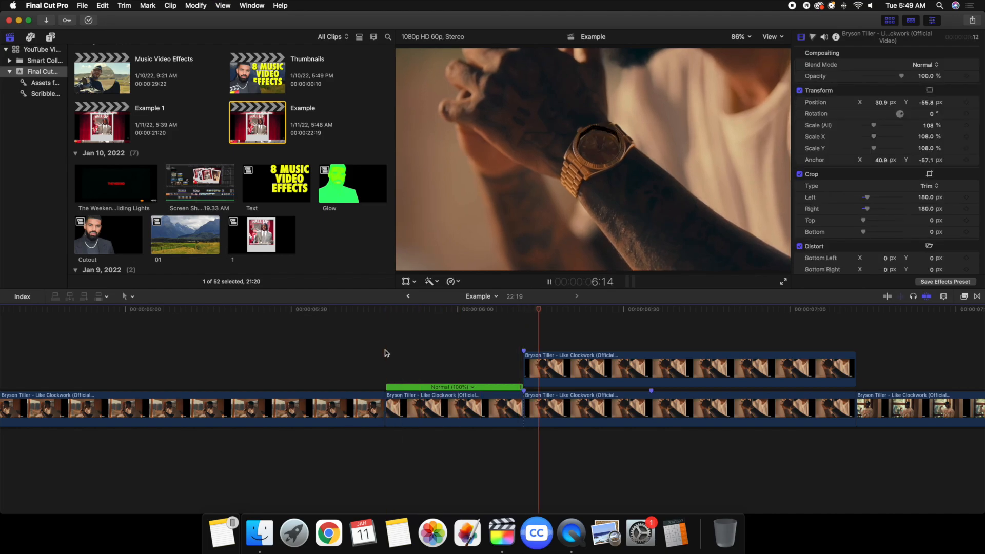
key("space")
key("space")
key("space")
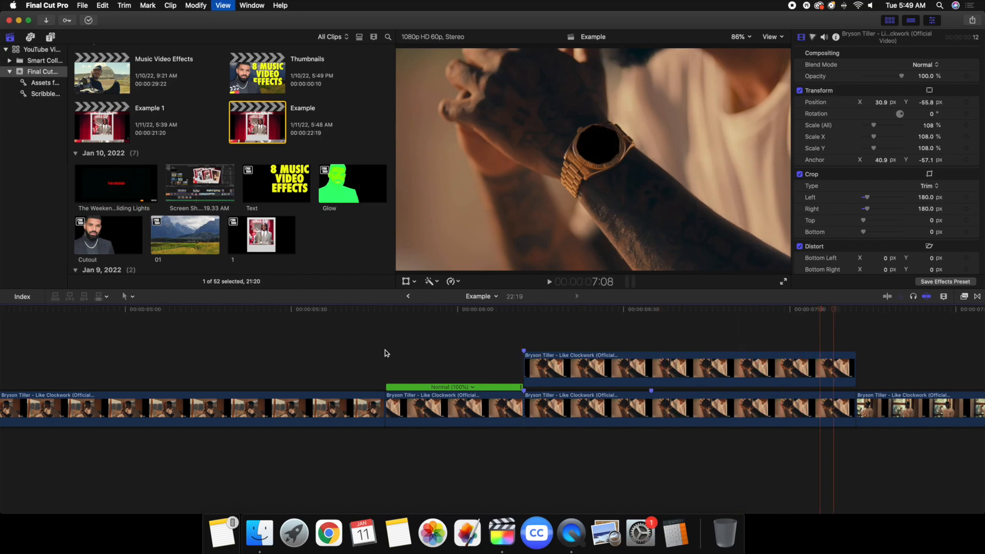
left_click(654, 348)
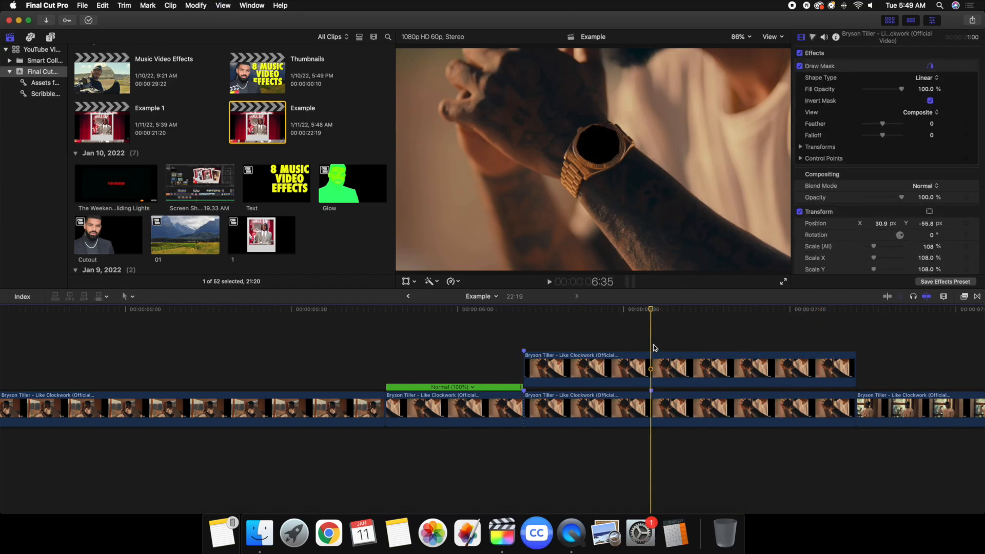
- Add the 3D Camera Tool with Drop Zones & Text title above the watch clips, starting at 6:35
scroll(662, 347, "right", 5)
left_click(51, 37)
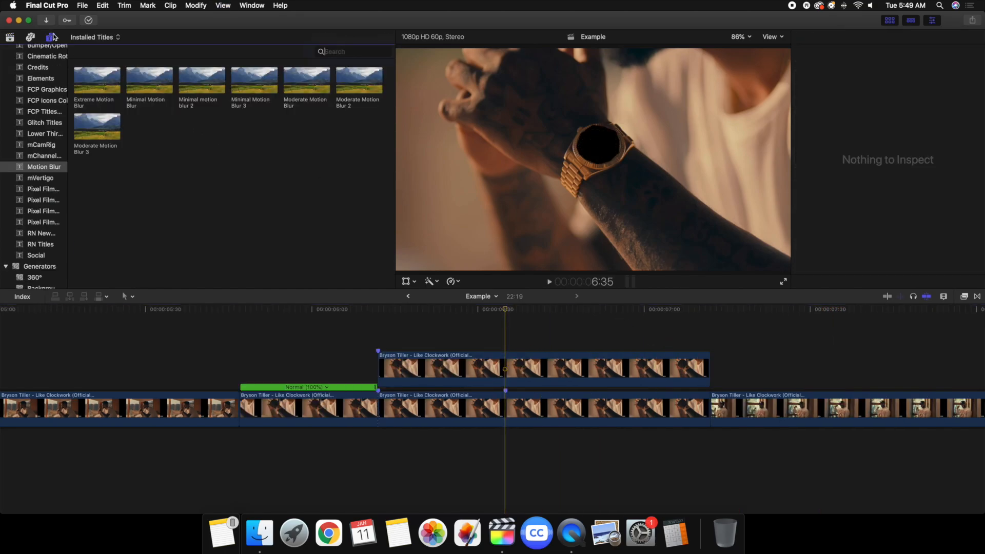
scroll(43, 138, "up", 3)
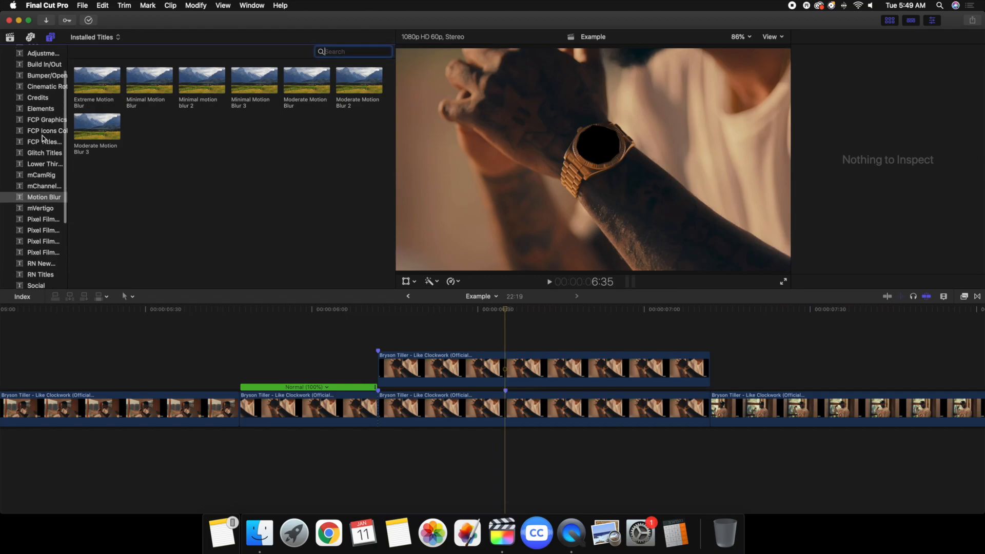
left_click(48, 231)
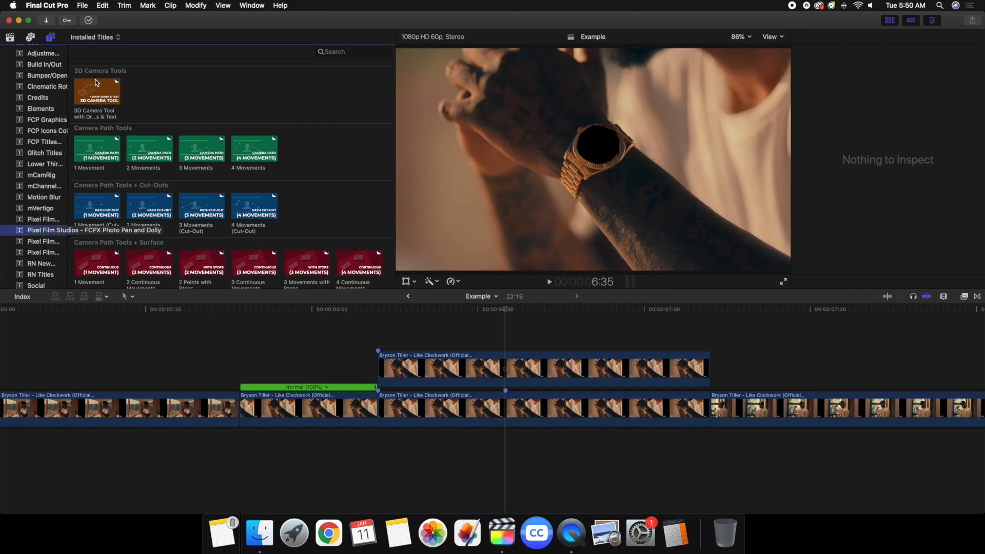
left_click_drag(95, 88, 507, 328)
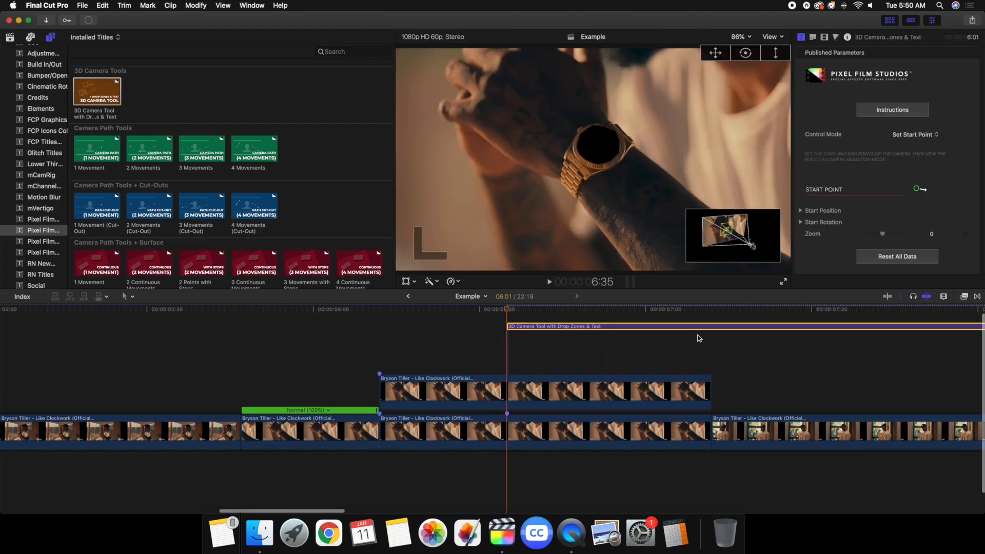
- Trim the end of the 3D Camera Tool title to 7:12, where the watch clips end
left_click(712, 319)
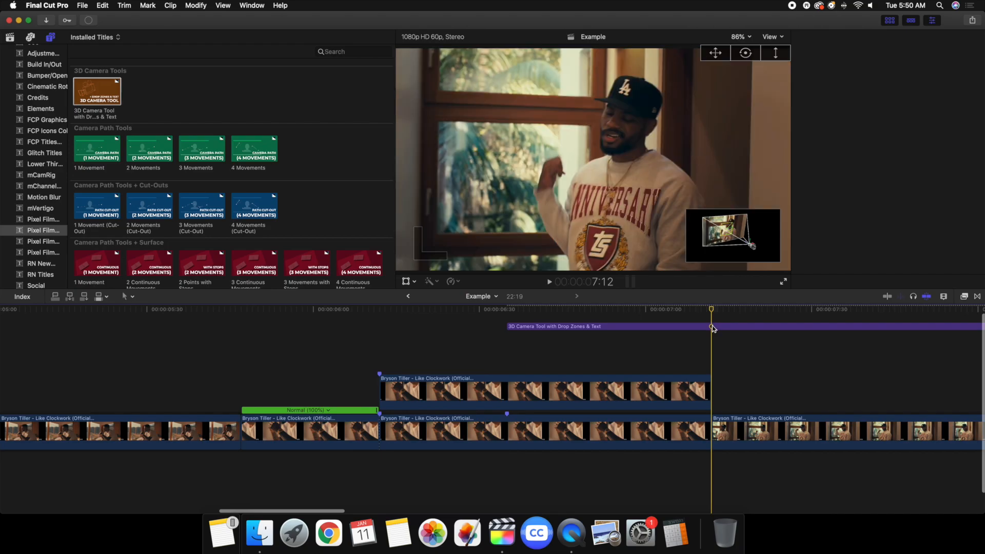
left_click(712, 326)
key("alt+]")
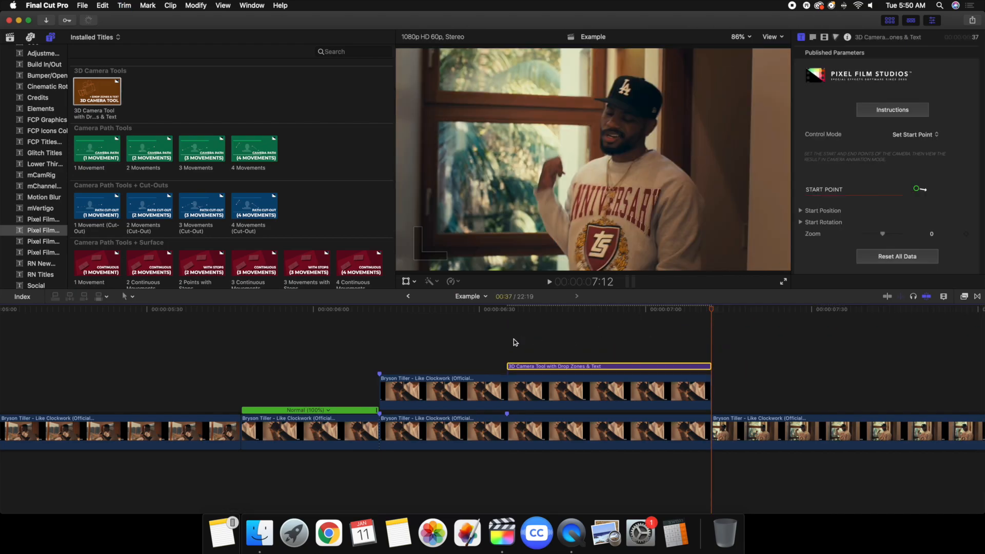
- Place the playhead at 6:39 and set the 3D Camera Tool title's control mode to Set End Point
left_click(534, 341)
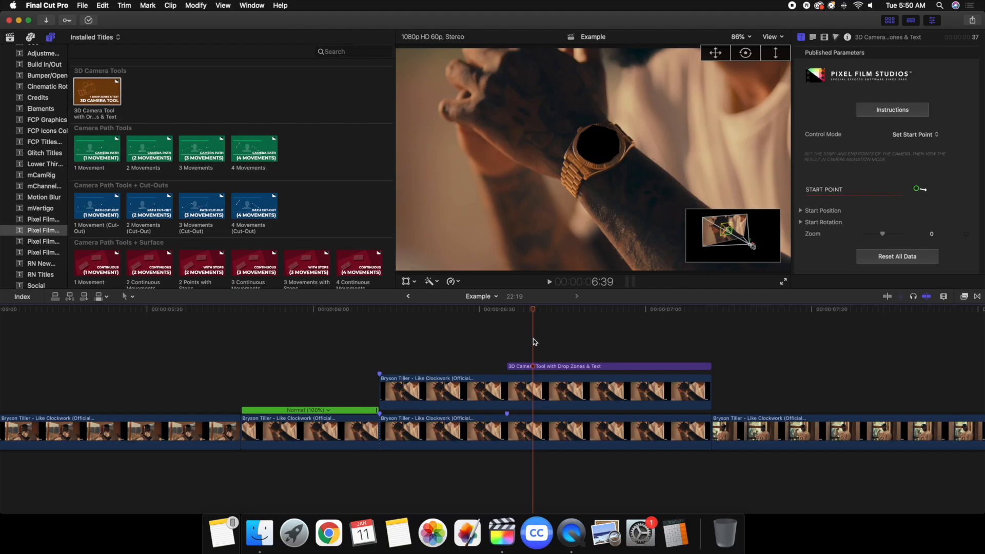
left_click(548, 369)
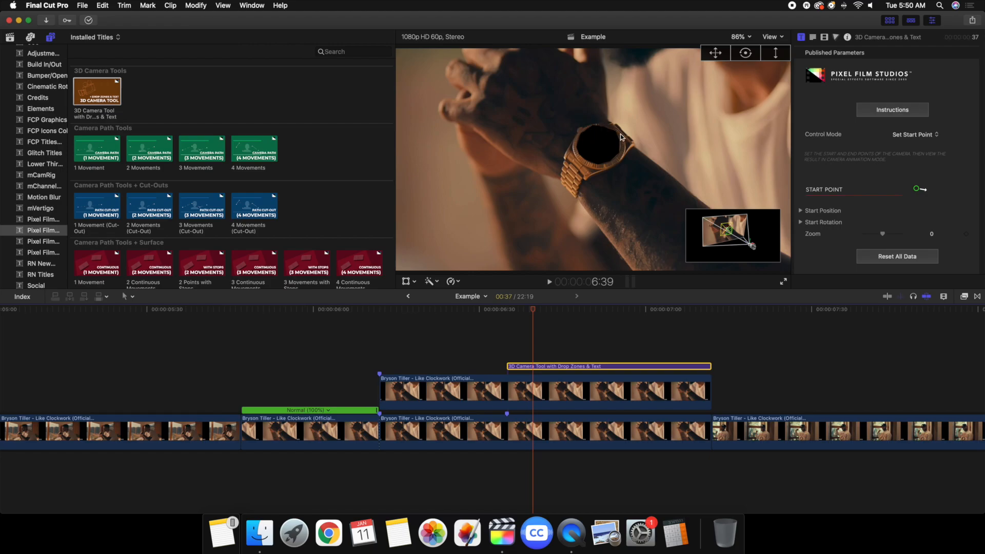
left_click(899, 136)
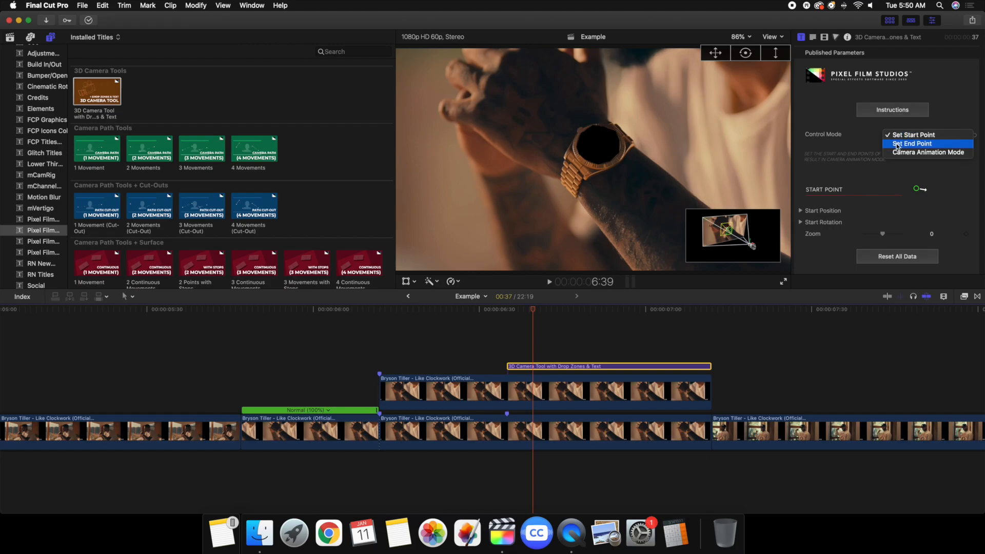
left_click(897, 144)
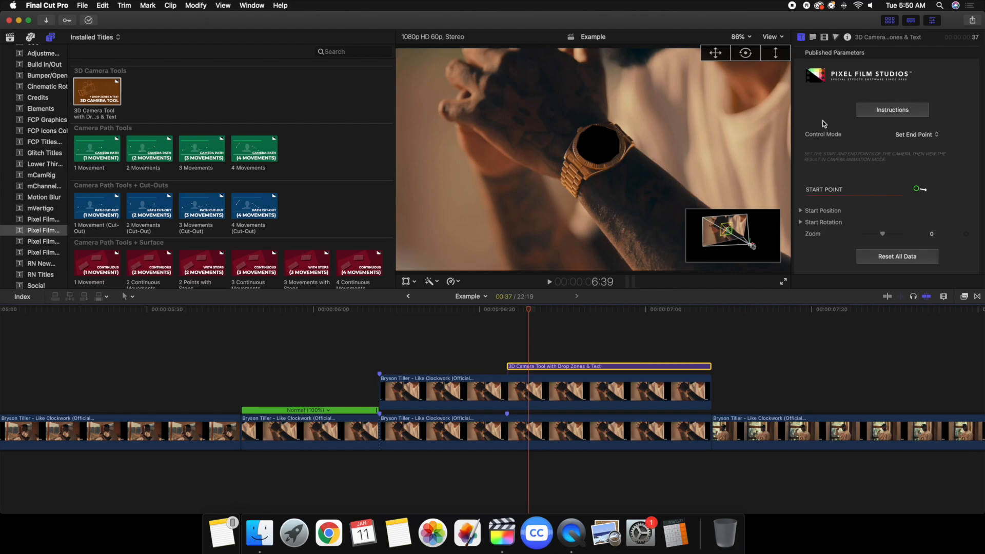
- Set the camera's end position to X 0.01 and Y 0.06, and its end zoom to 94.0
scroll(823, 124, "down", 5)
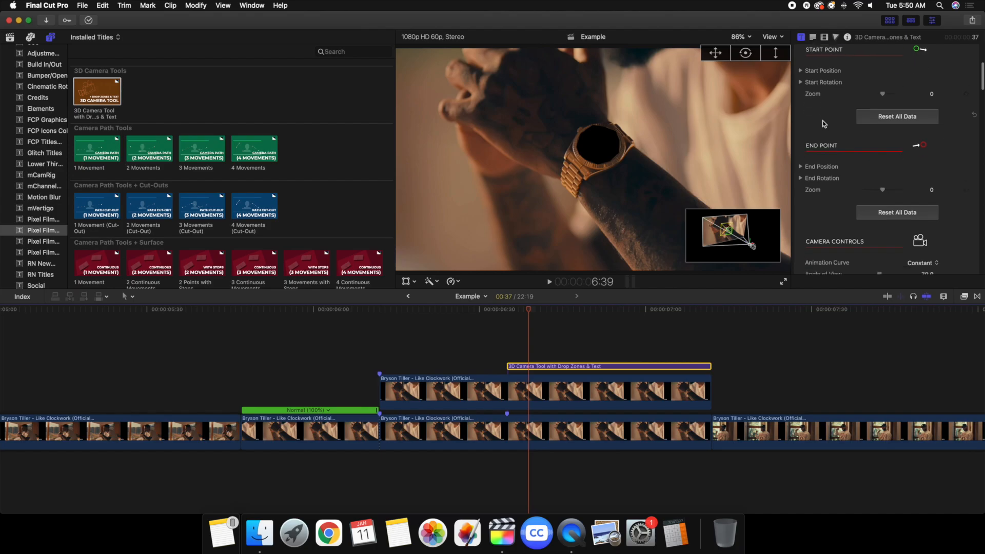
scroll(823, 124, "down", 1)
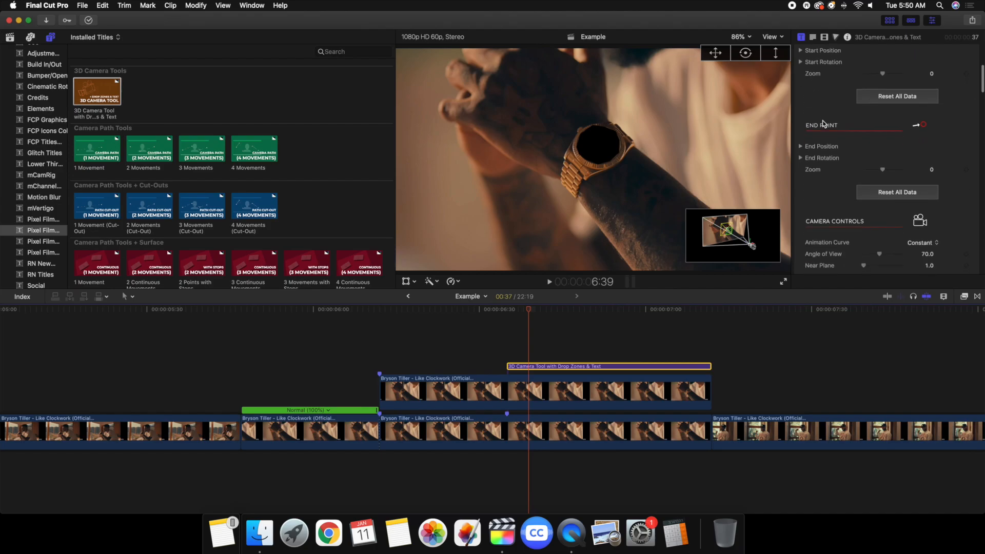
left_click(800, 146)
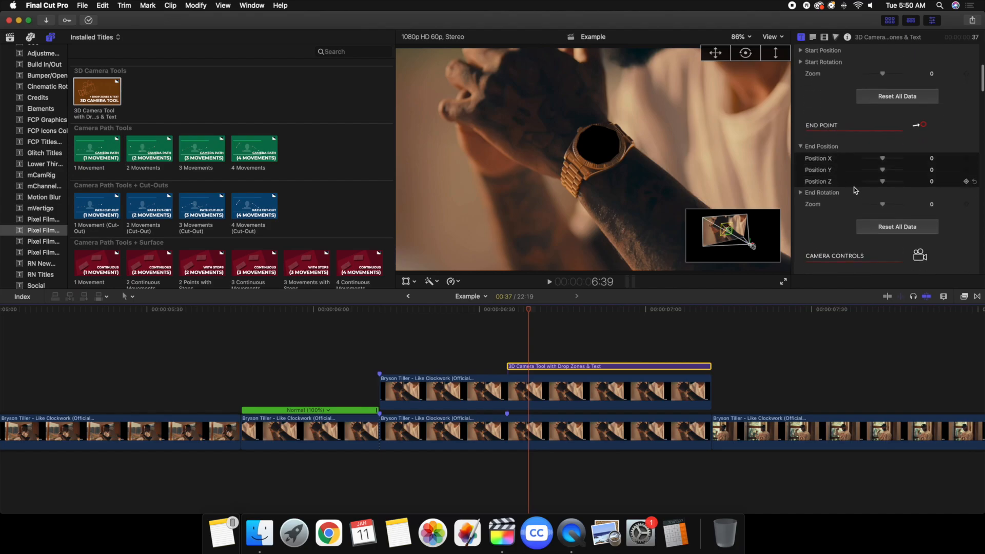
left_click_drag(882, 204, 898, 206)
left_click_drag(931, 158, 930, 170)
left_click_drag(927, 205, 927, 205)
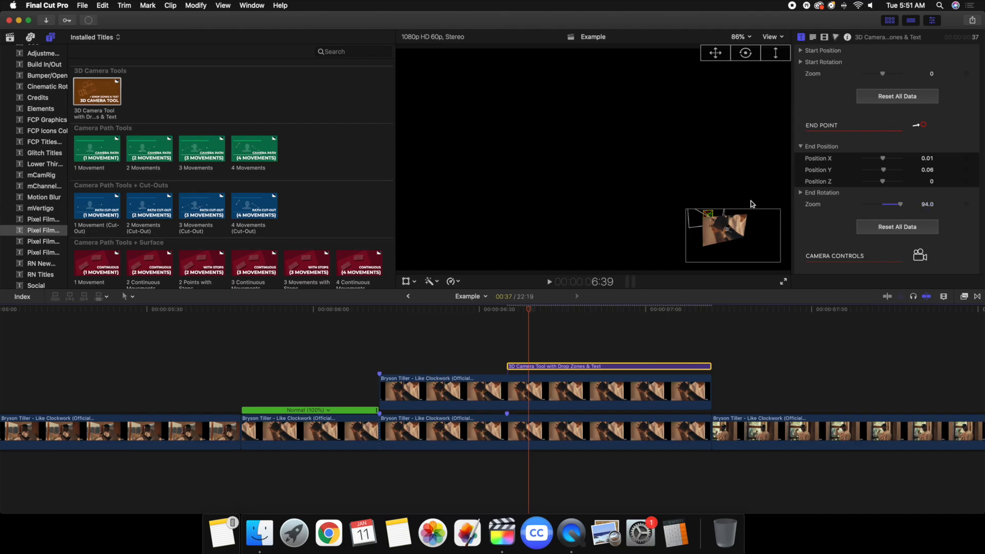
- Switch the 3D Camera Tool title's control mode to Camera Animation Mode
scroll(863, 192, "up", 2)
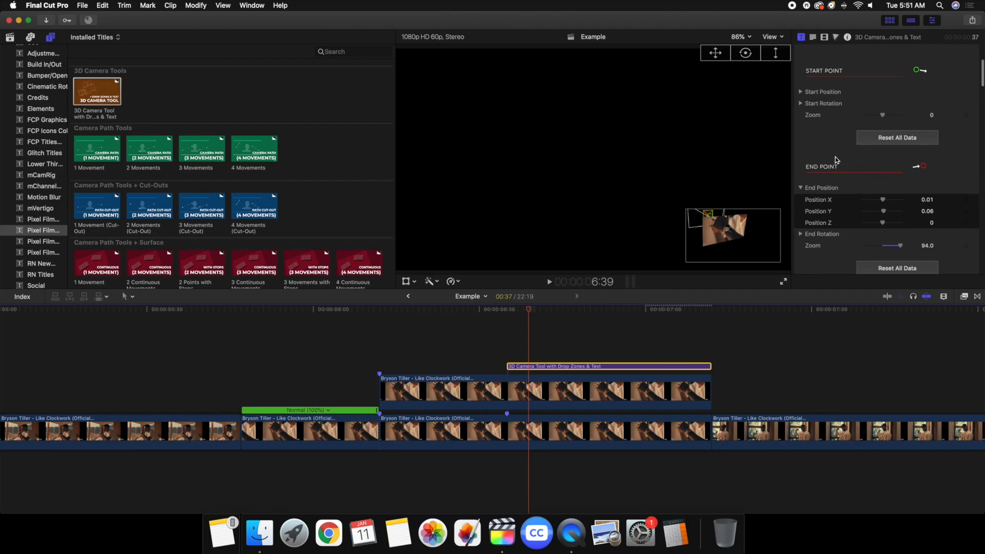
scroll(836, 159, "up", 5)
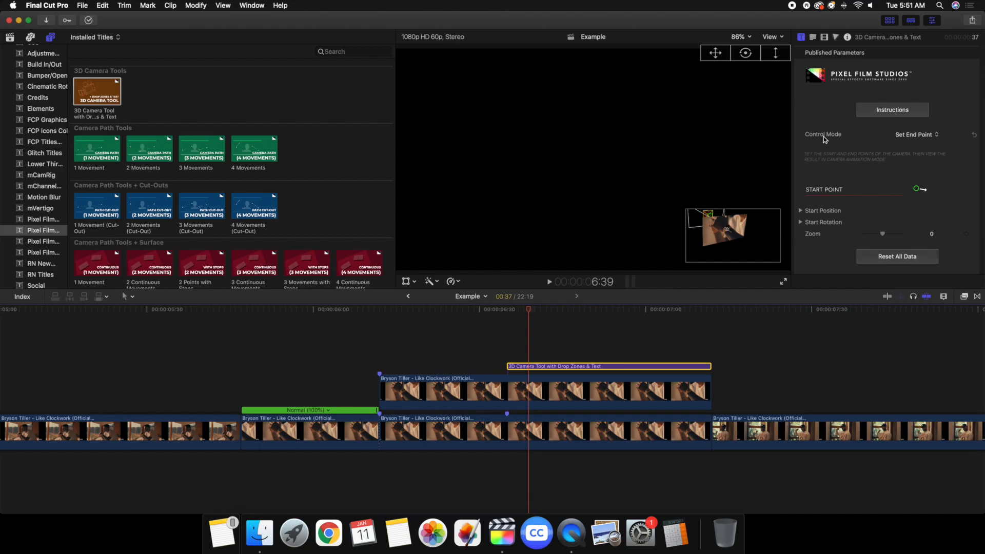
left_click(909, 134)
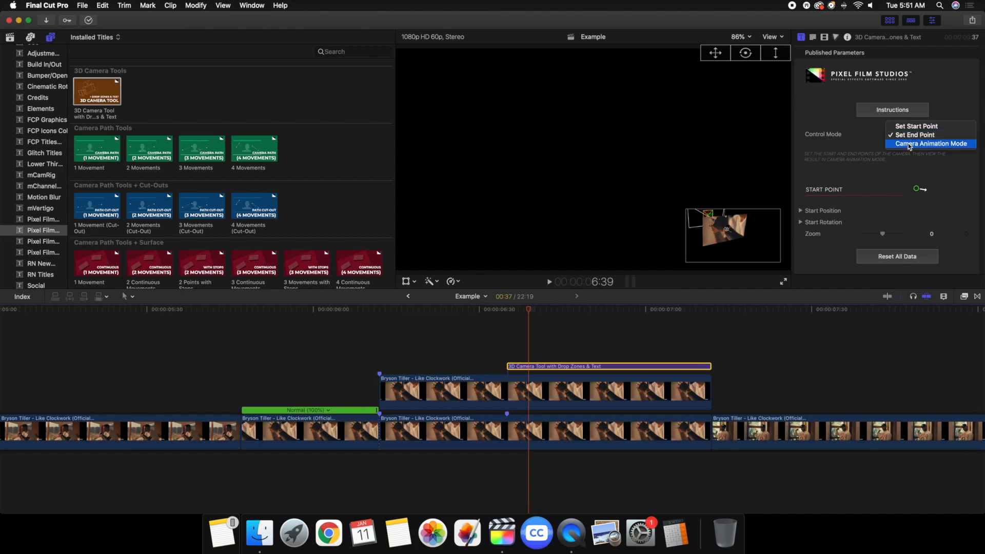
left_click(908, 144)
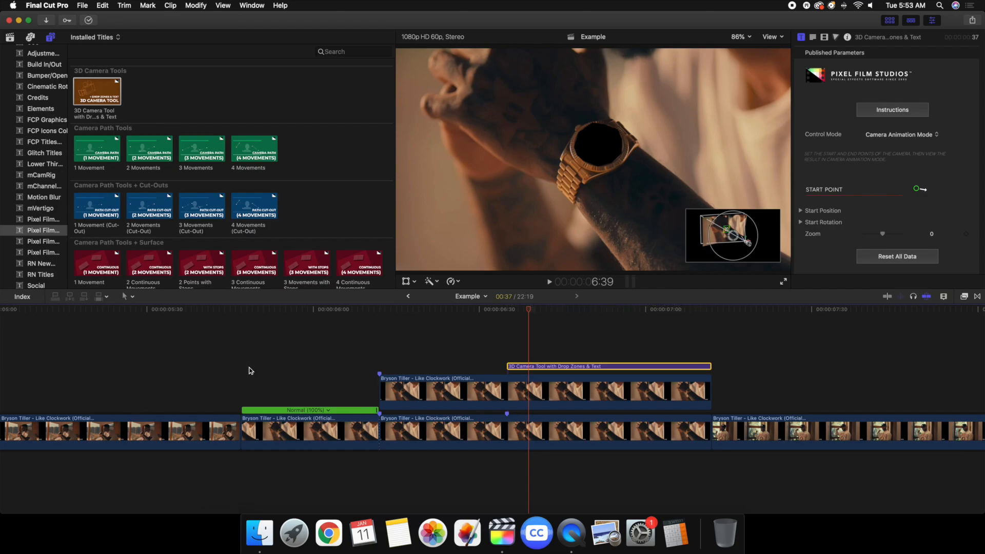
- Play back the camera move into the watch from 5:48 through to the following clip
left_click(245, 375)
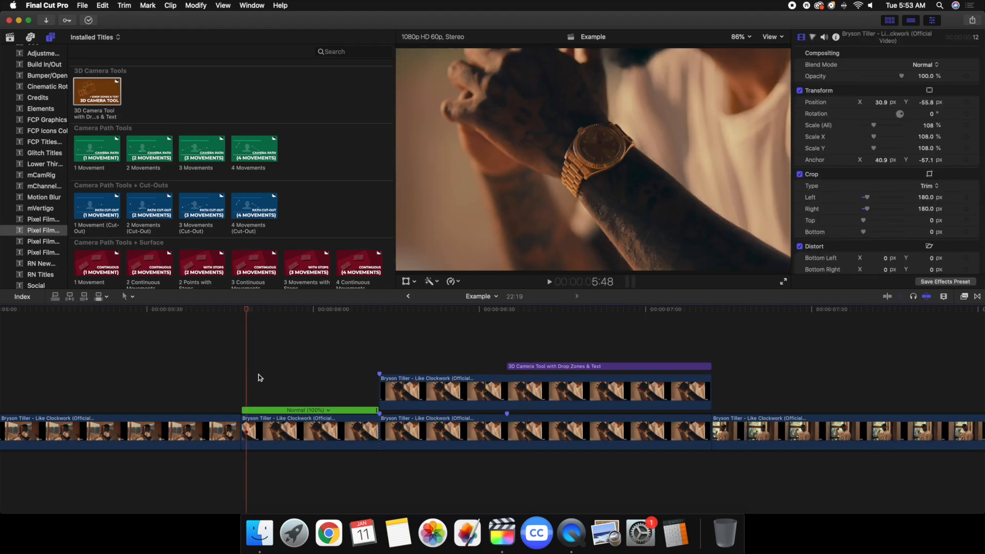
key("space")
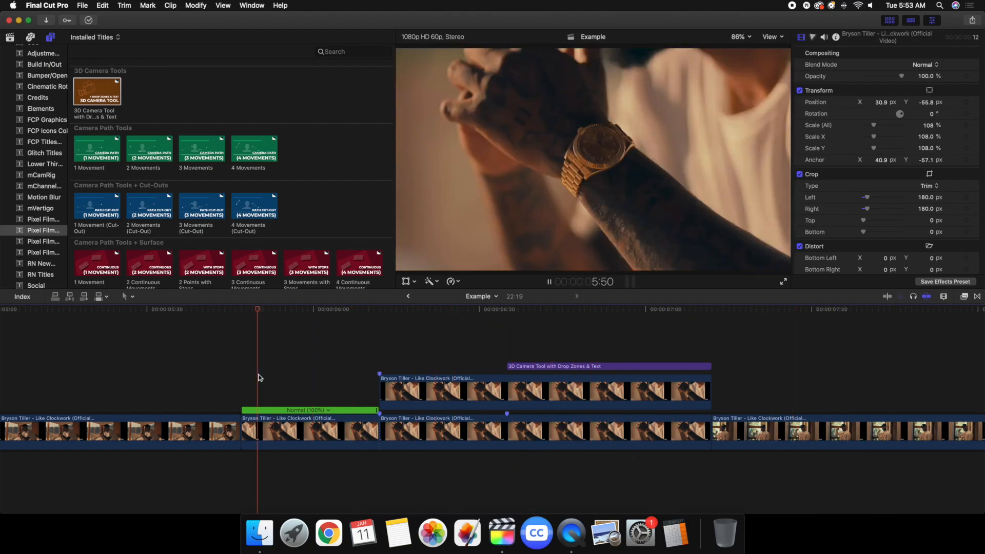
key("space")
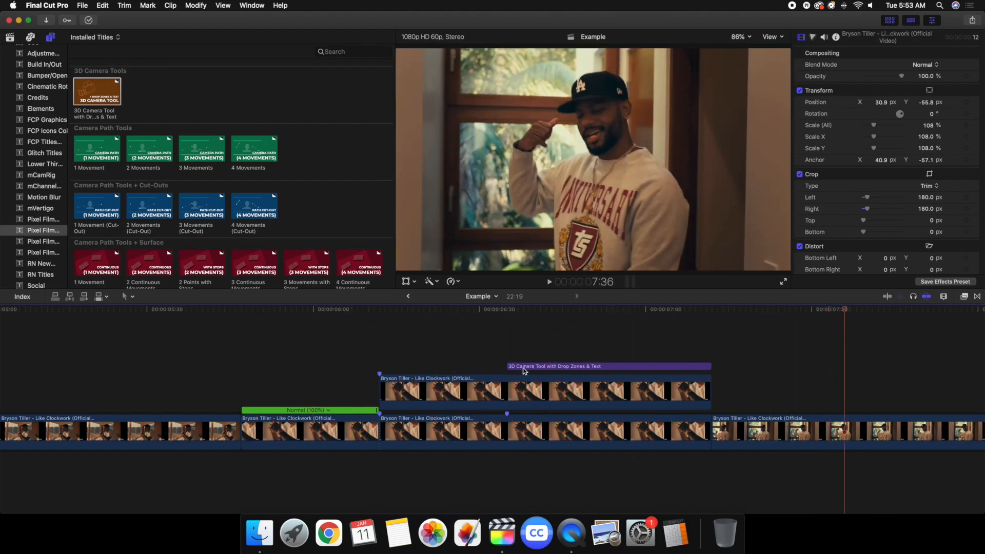
- Turn off the picture-in-picture indicator of the 3D Camera Tool title, with the playhead at 6:44
left_click(562, 357)
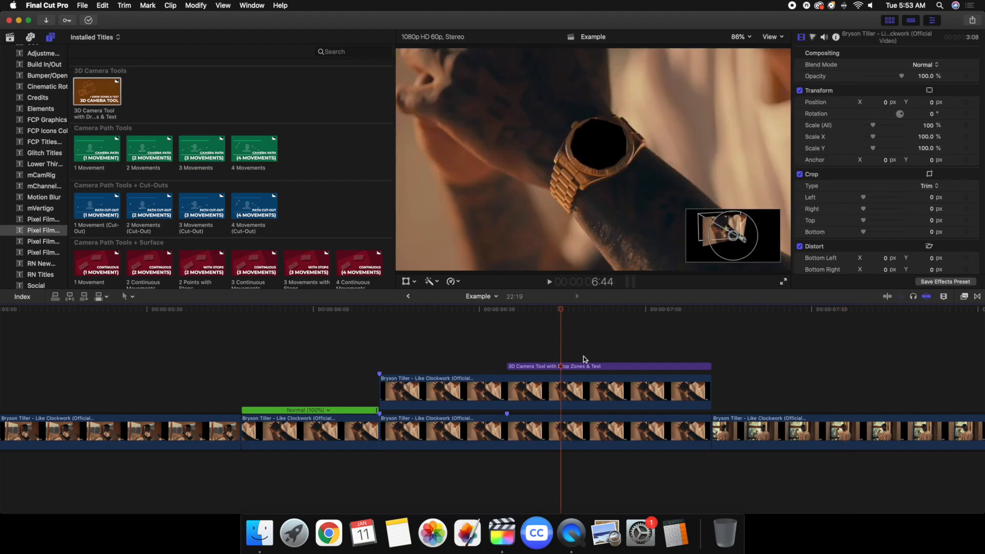
left_click(618, 366)
scroll(619, 365, "right", 3)
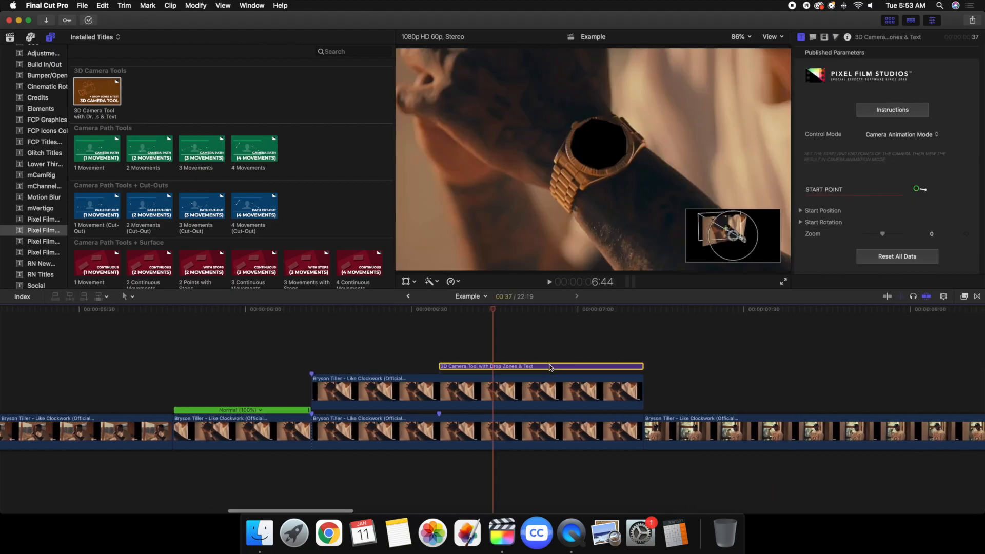
scroll(826, 231, "down", 8)
scroll(831, 231, "down", 10)
scroll(834, 226, "down", 2)
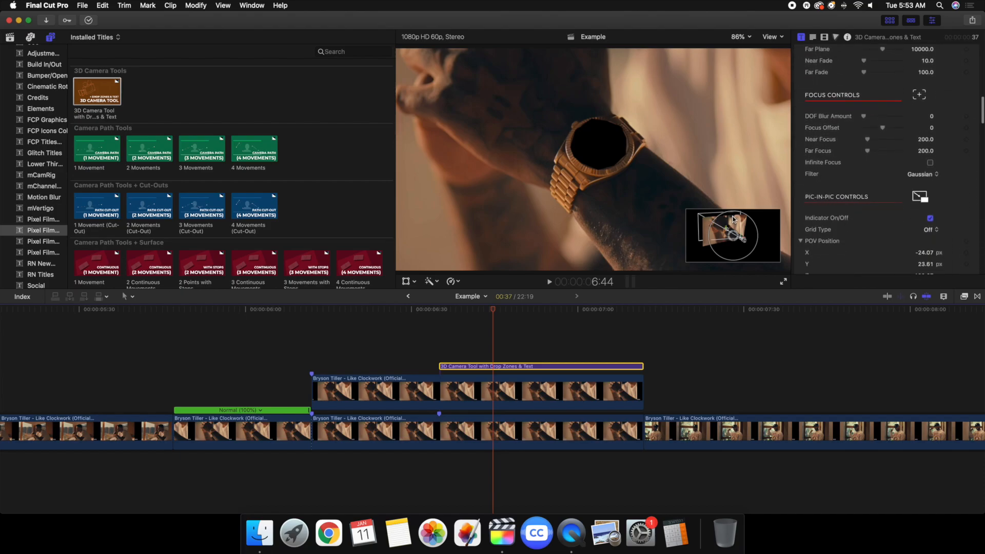
left_click(930, 219)
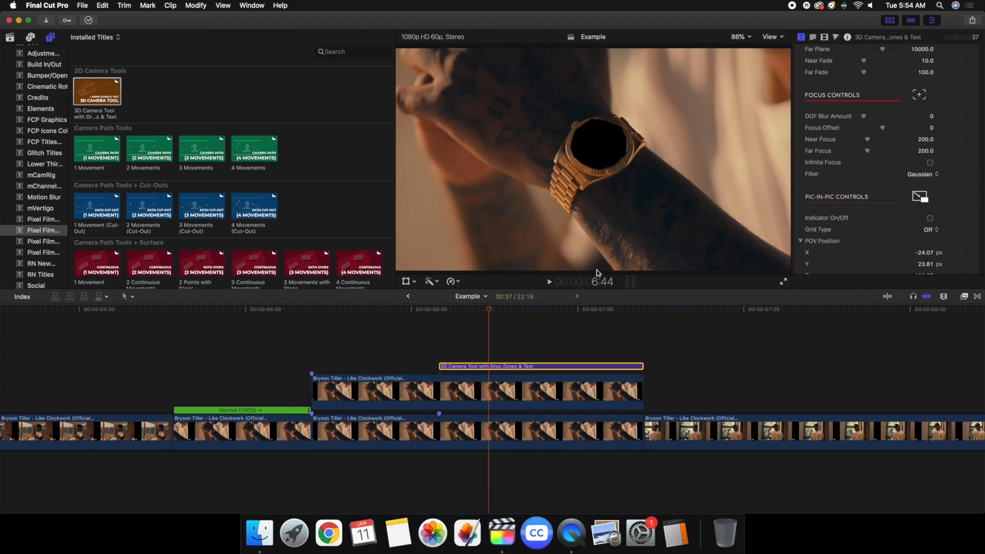
- Add the Minimal Motion Blur 3 title above the 3D Camera Tool title, aligned to its start
scroll(42, 119, "up", 3)
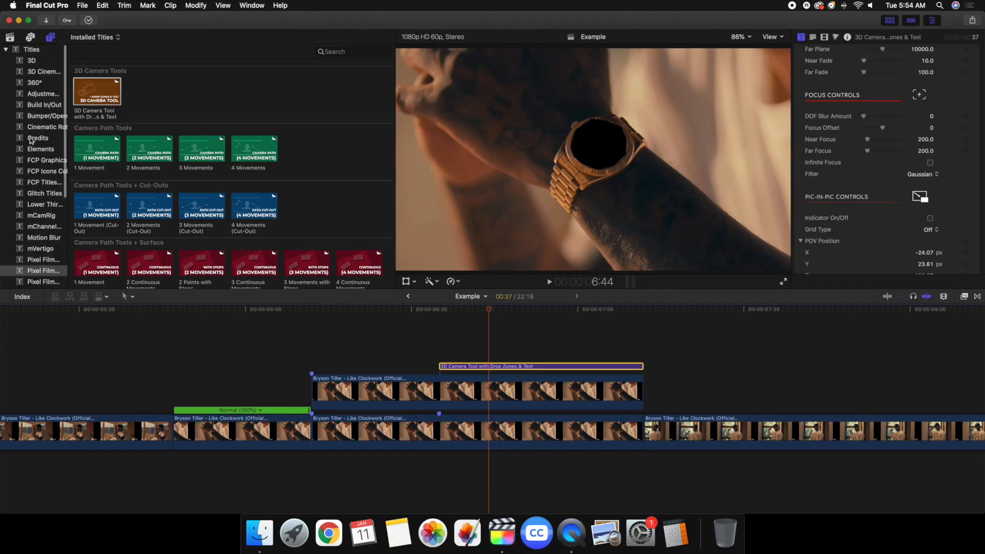
scroll(28, 160, "down", 5)
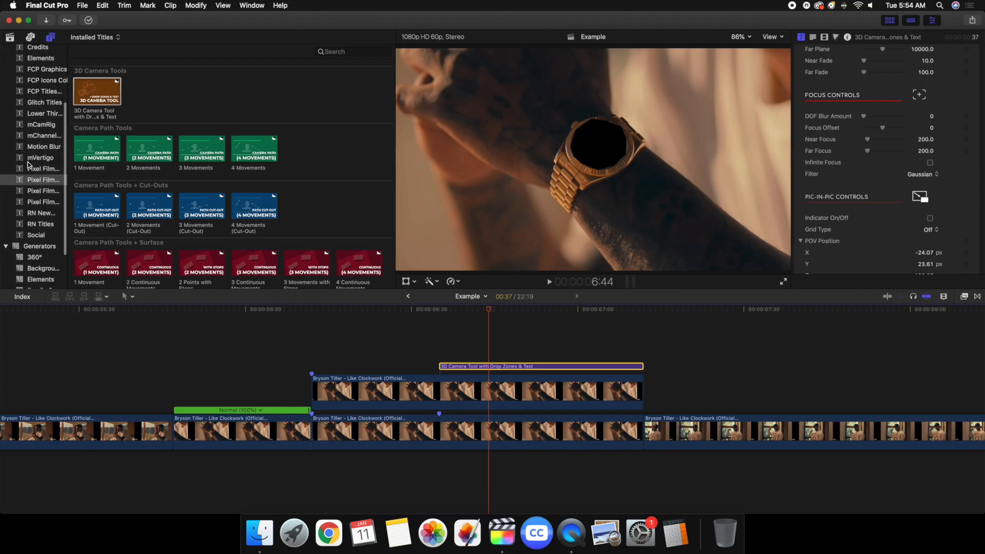
scroll(28, 165, "up", 5)
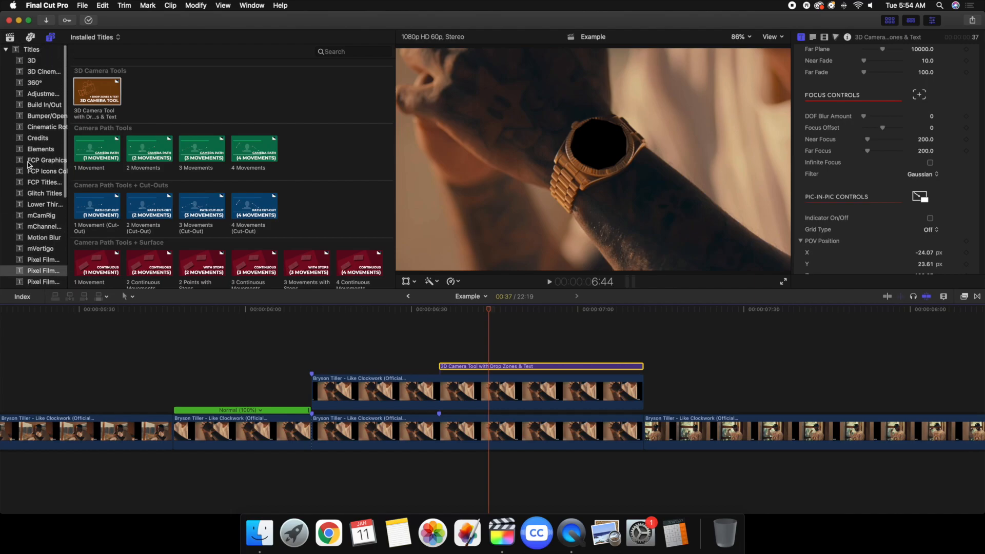
left_click(38, 237)
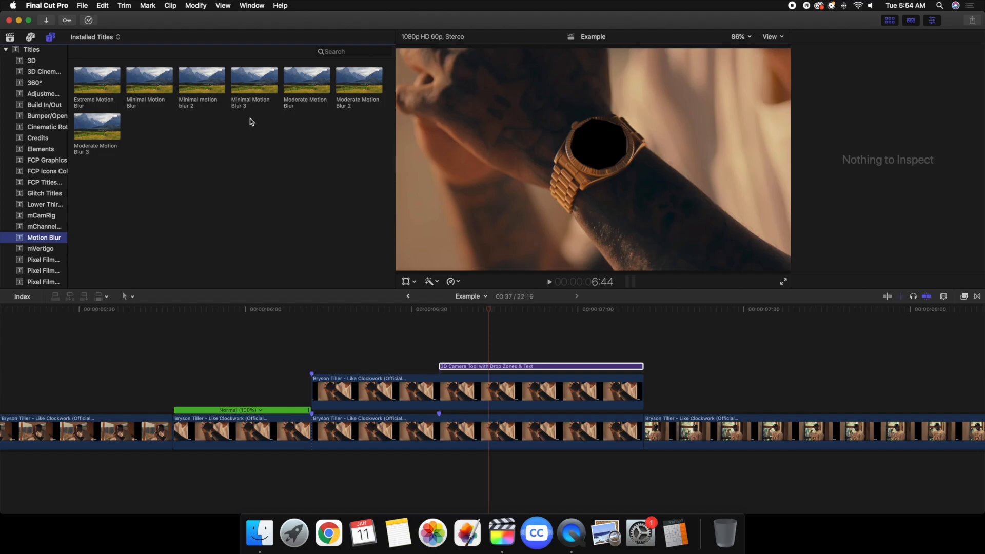
left_click_drag(238, 79, 441, 347)
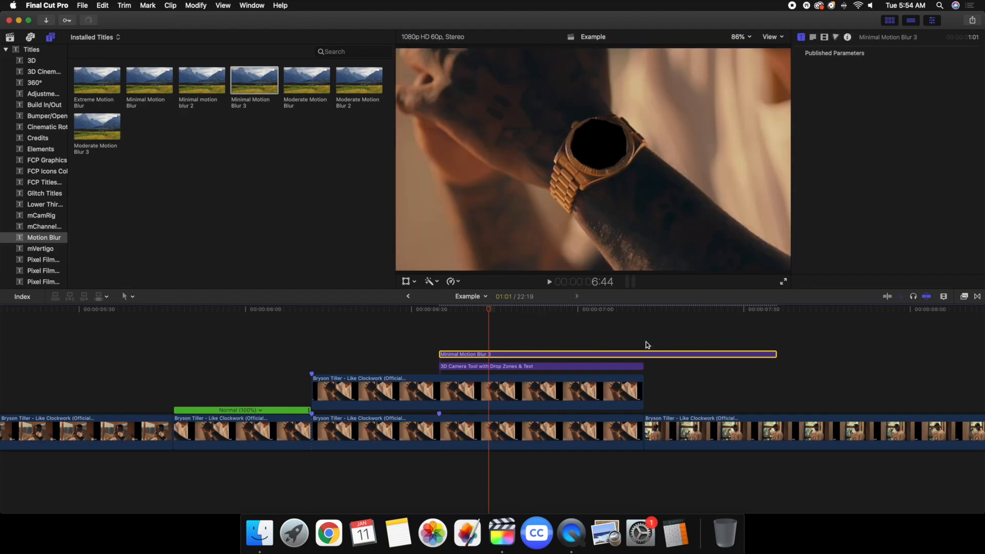
- Trim the end of the motion blur title to match the camera title's end and preview the frame at 6:55
left_click(644, 343)
left_click(645, 354)
key("alt+bracketright")
left_click(552, 341)
left_click(552, 340)
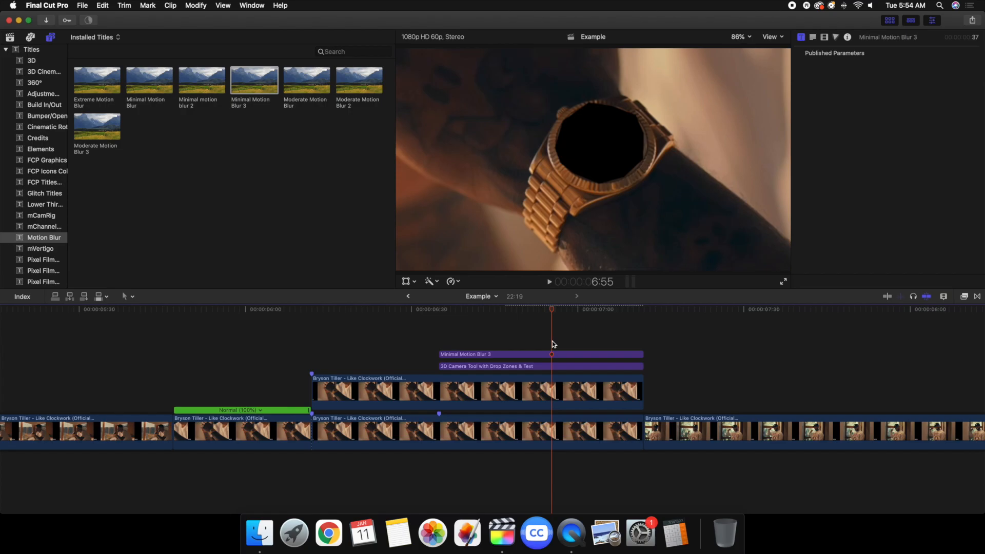
- Combine both watch clips and the two titles above them into a compound clip named Camera
left_click(408, 319)
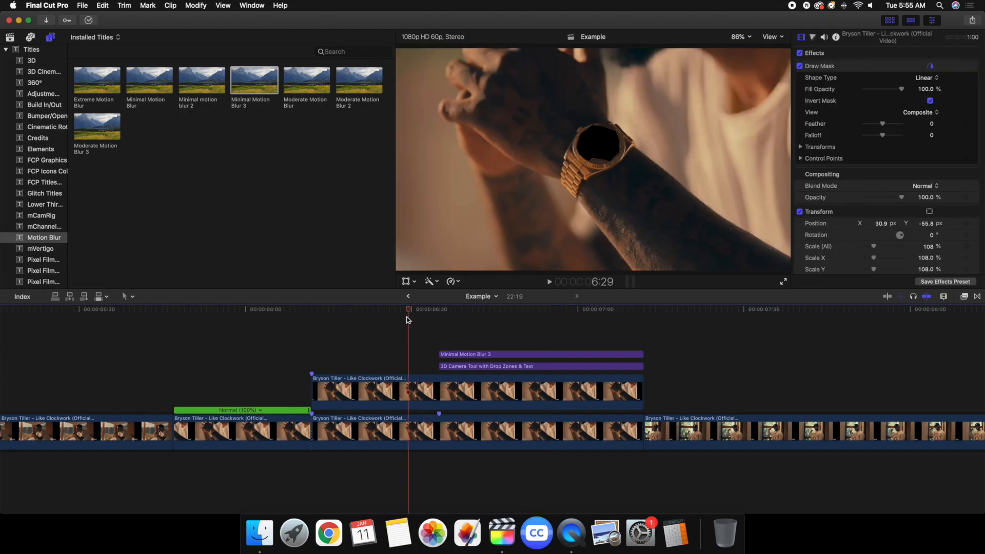
left_click_drag(407, 319, 521, 435)
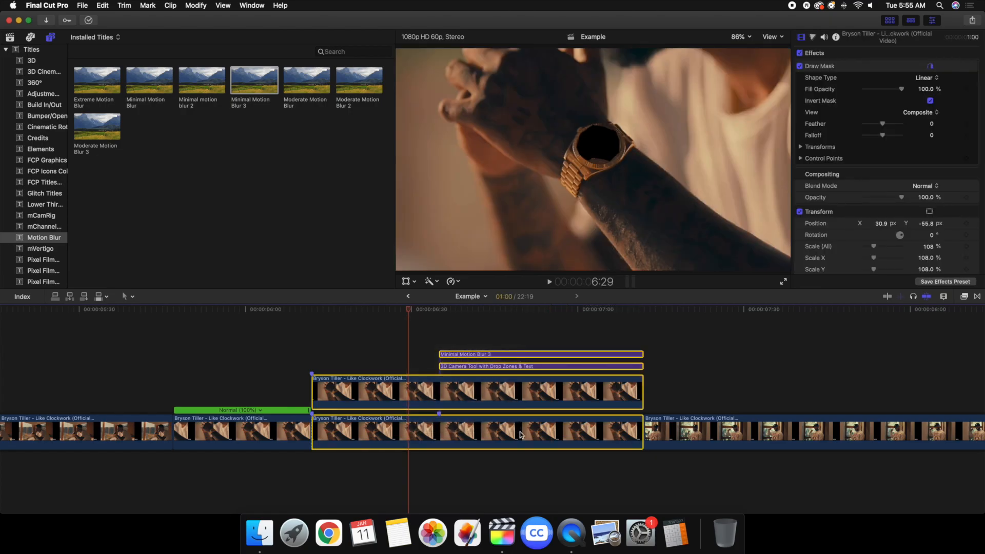
key("alt+g")
type("Camera")
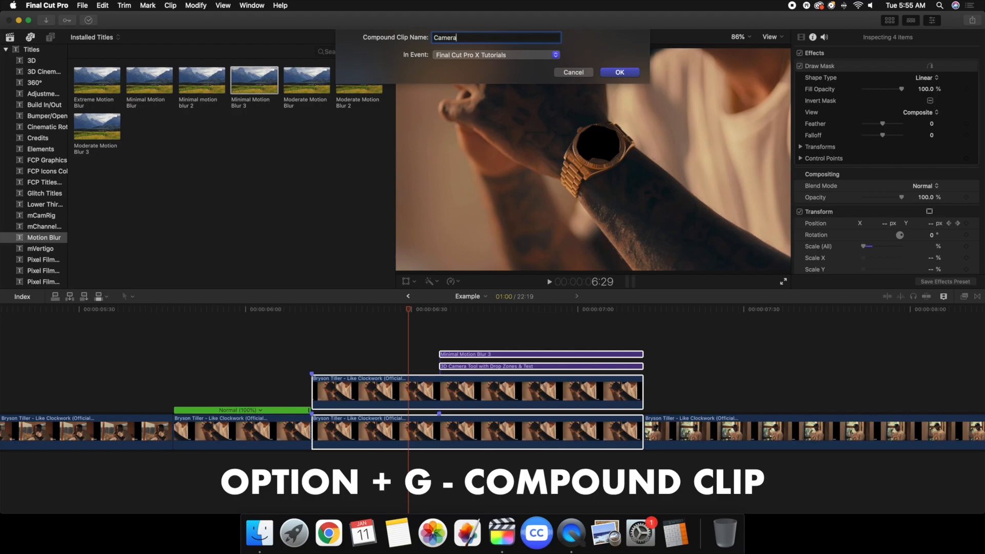
key("Return")
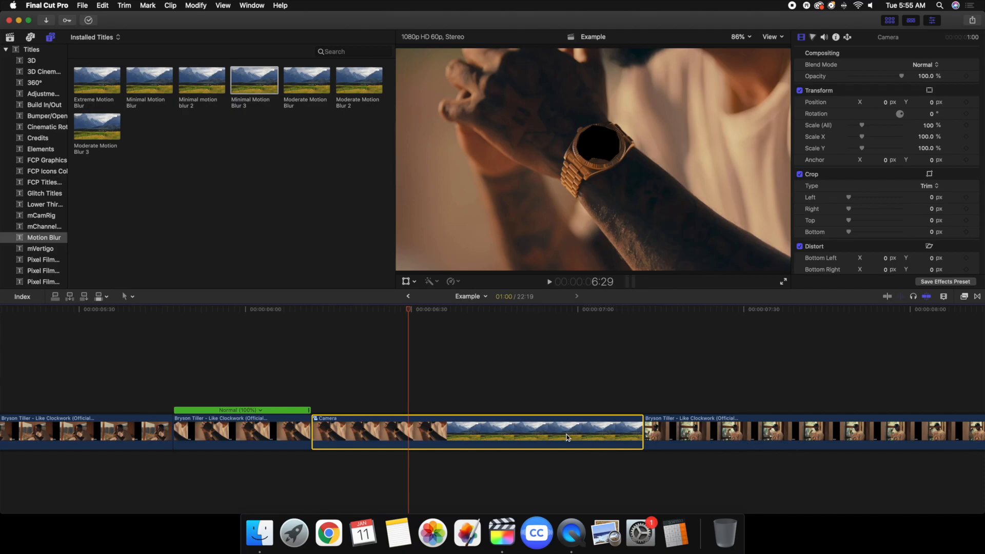
- Lift the Camera compound clip above the storyline, place it over the start of the following clip, and delete the leftover gap
right_click(549, 439)
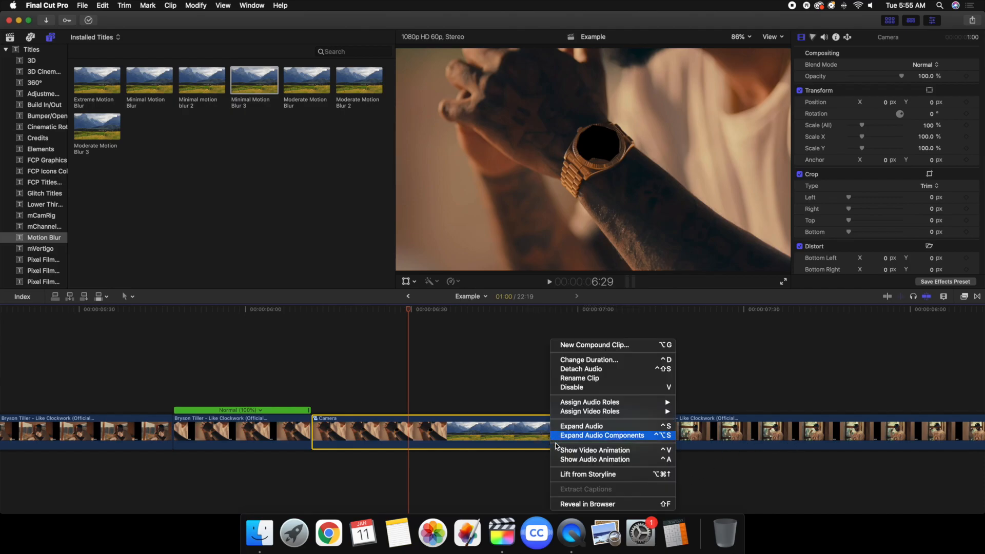
left_click(566, 473)
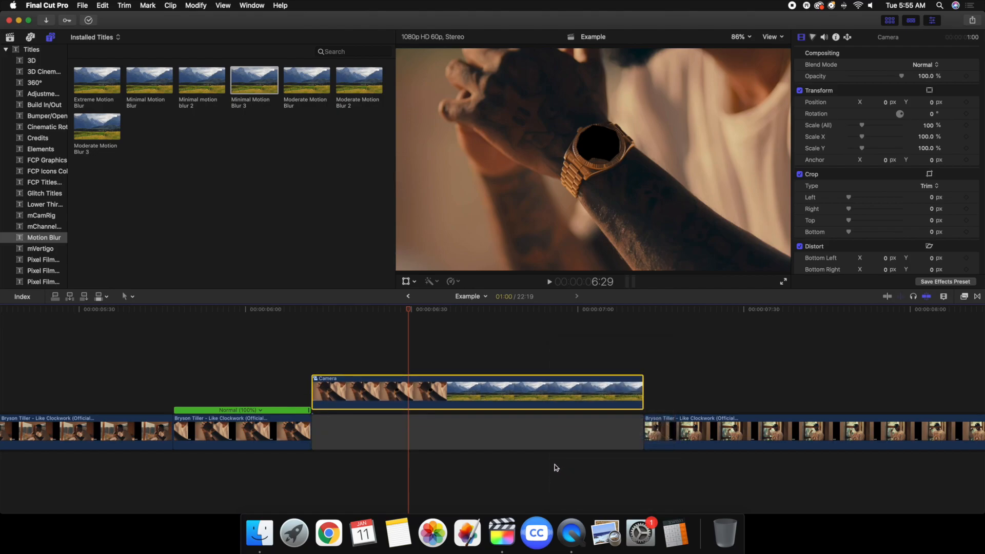
left_click_drag(360, 385, 697, 381)
left_click(568, 418)
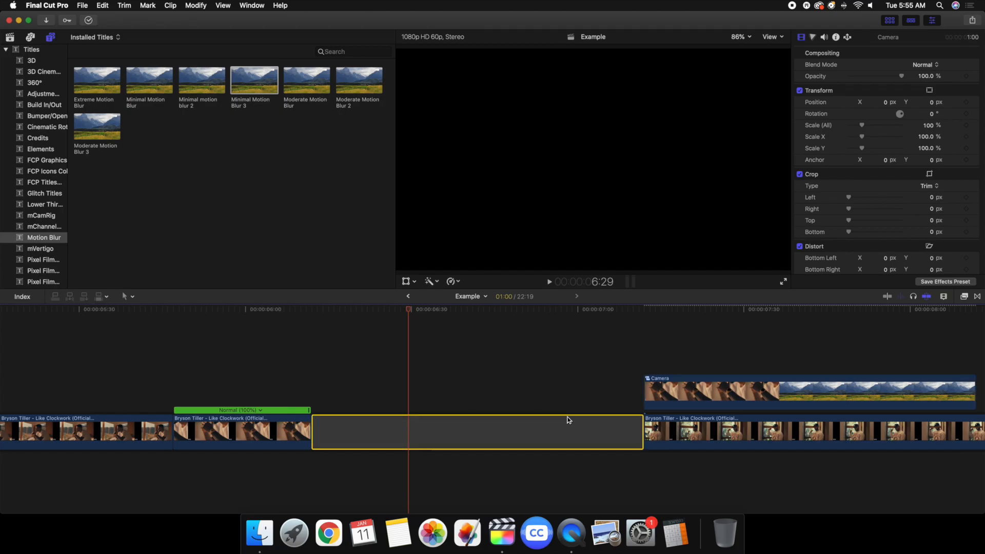
key("Delete")
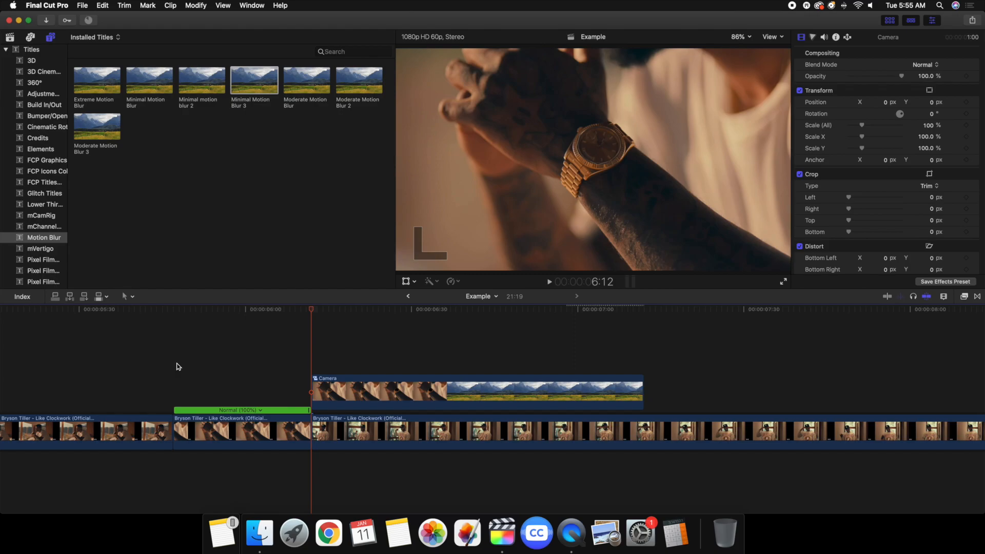
- Play back the watch-face reveal and camera zoom to check the transition into the underlying clip
key("Up")
key("space")
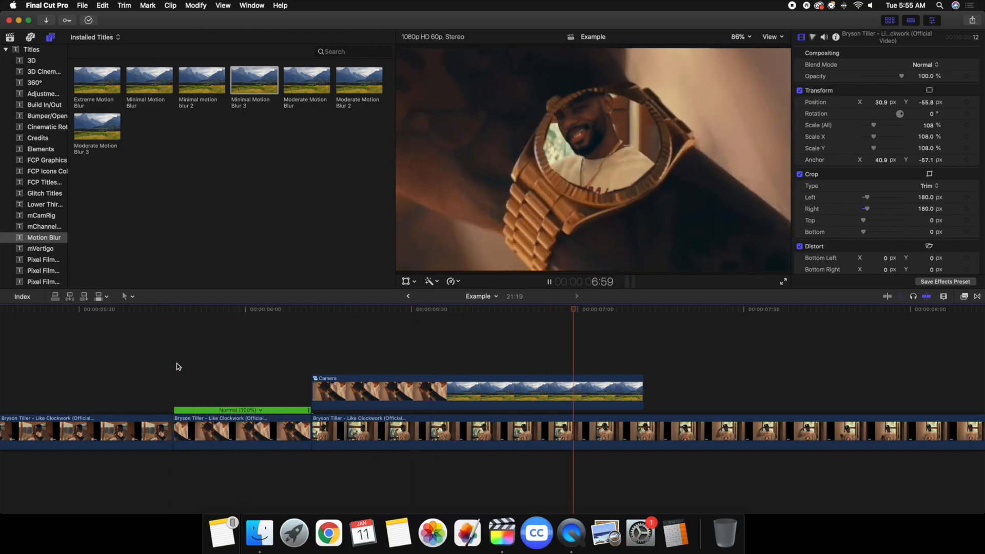
left_click(179, 367)
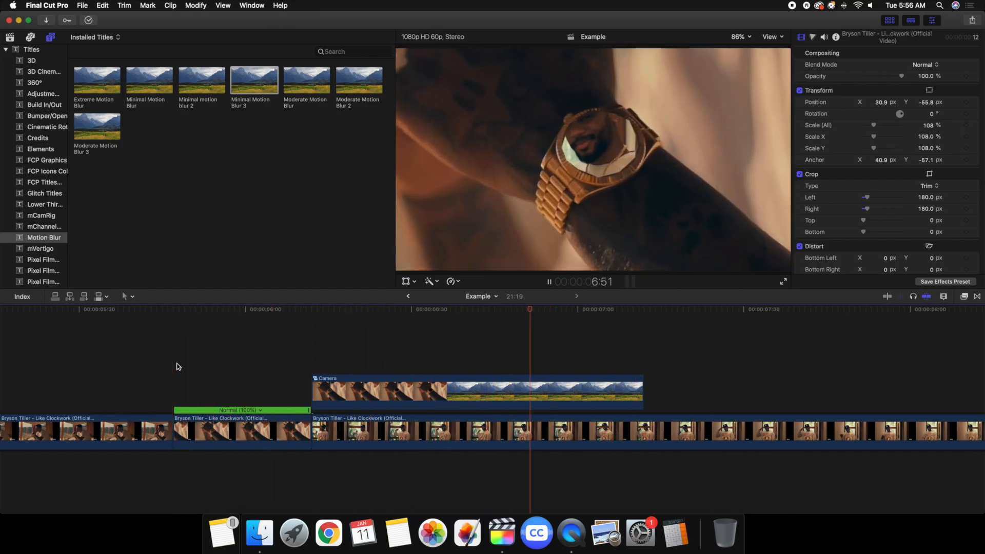
key("space")
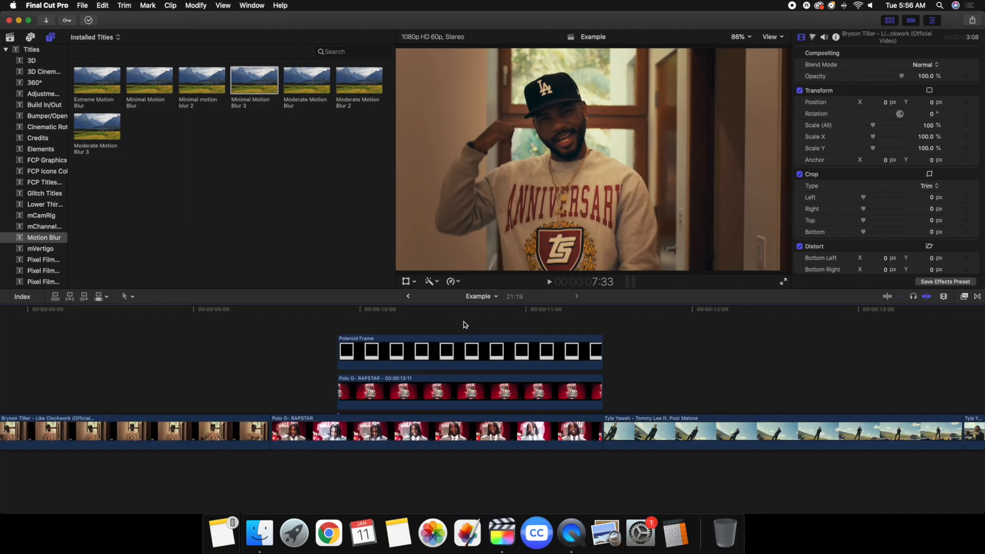
- With the playhead at 10:37, shift the Polo G- RAPSTAR still beneath the Polaroid Frame to a Position X of -11.4 px
left_click(464, 324)
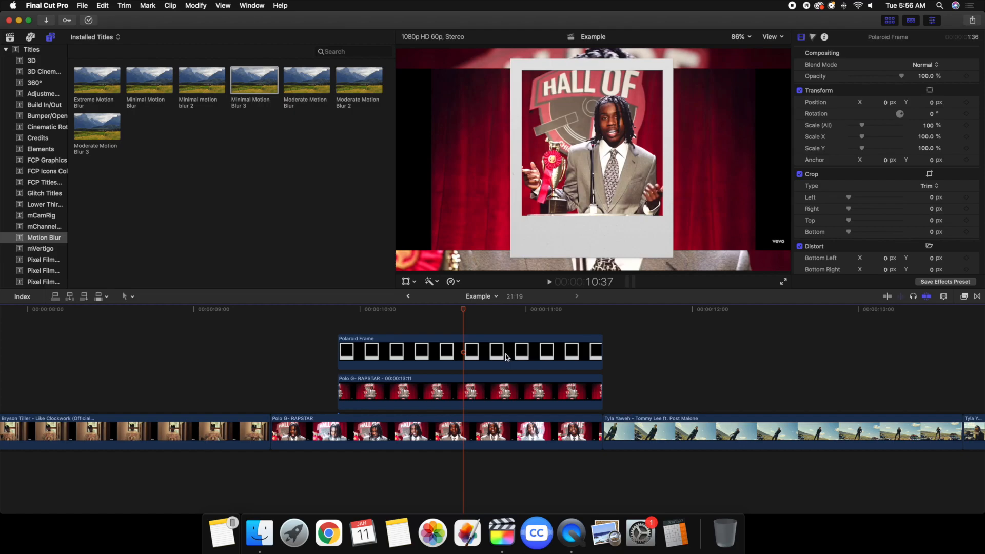
left_click(446, 394)
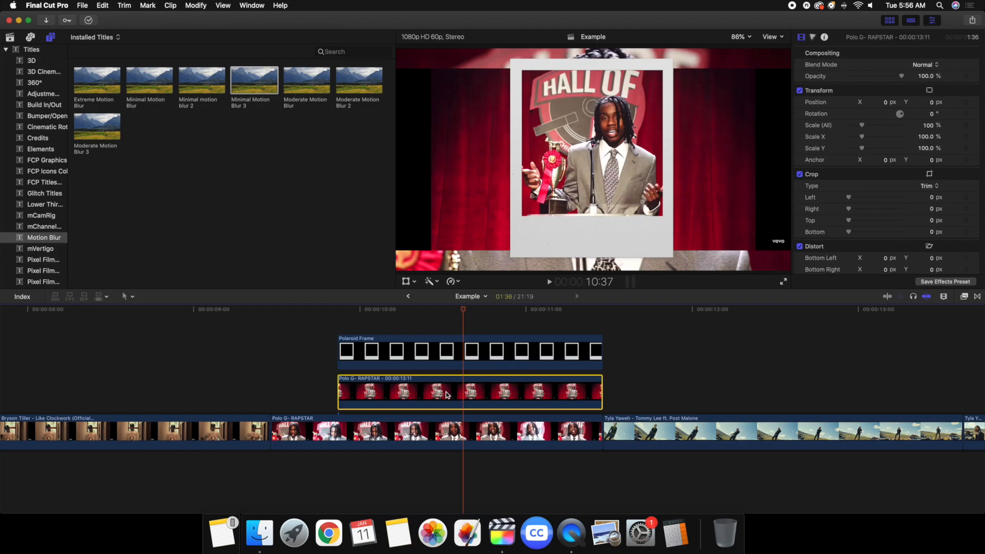
left_click_drag(887, 106, 888, 135)
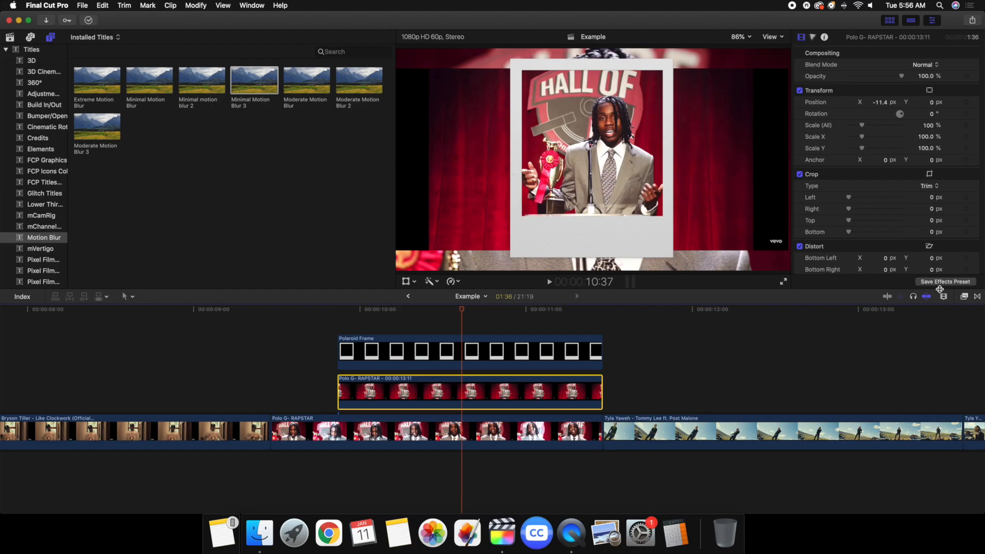
- Apply the Draw Mask effect to the Polo G- RAPSTAR still beneath the Polaroid Frame
left_click(964, 297)
mouse_move(883, 334)
left_mouse_down()
mouse_move(758, 345)
mouse_move(585, 388)
left_mouse_up()
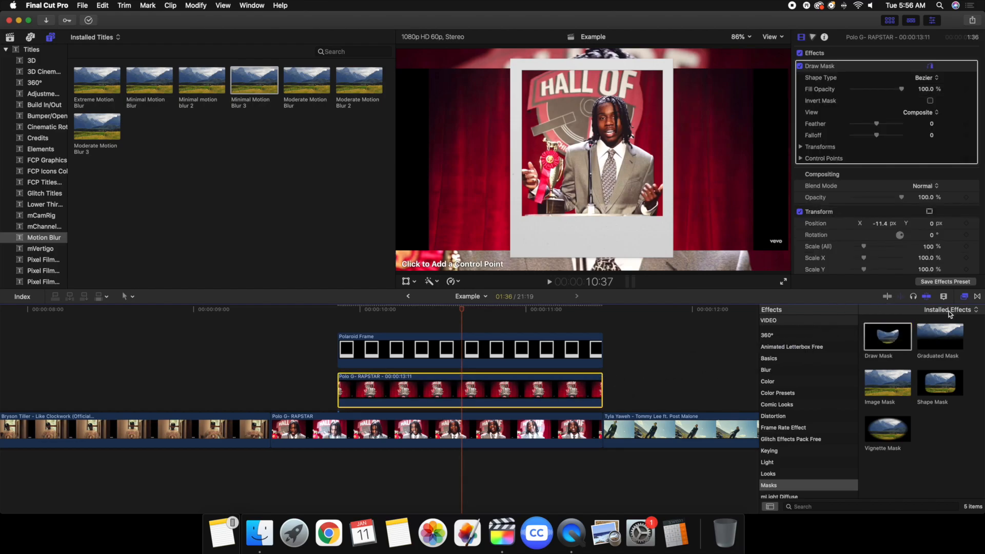
left_click(965, 296)
- Draw a closed four-point mask around the photo opening of the polaroid frame, just inside its white border
left_click(515, 219)
left_click(667, 219)
left_click(667, 62)
left_click(515, 65)
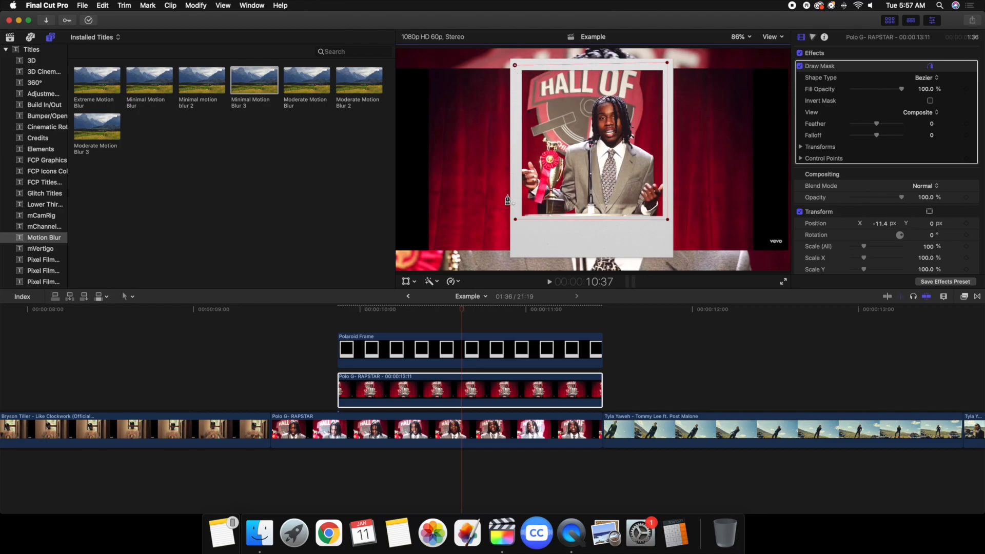
left_click(515, 221)
left_click(851, 213)
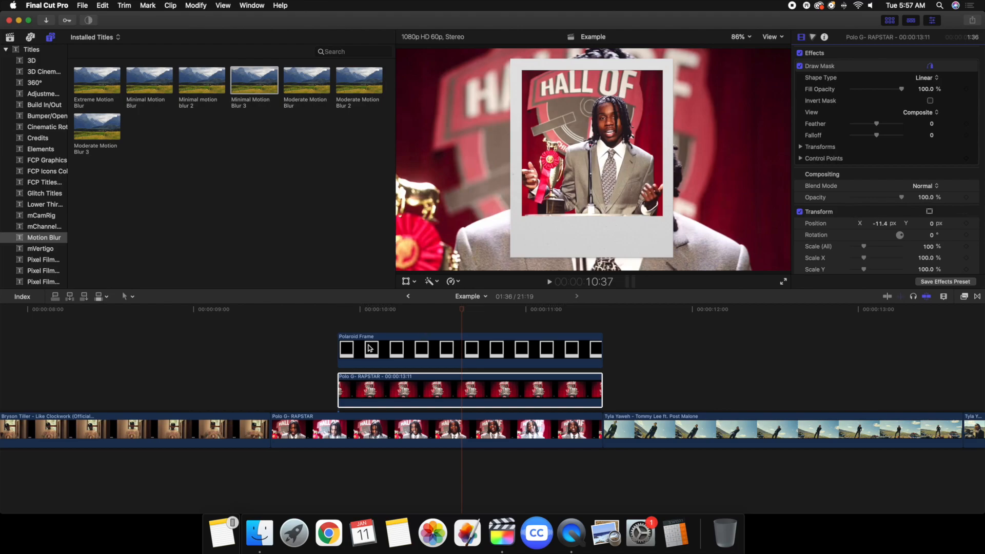
- Combine the Polaroid Frame and the masked still into a compound clip named Polaroid
left_click_drag(403, 327, 448, 392)
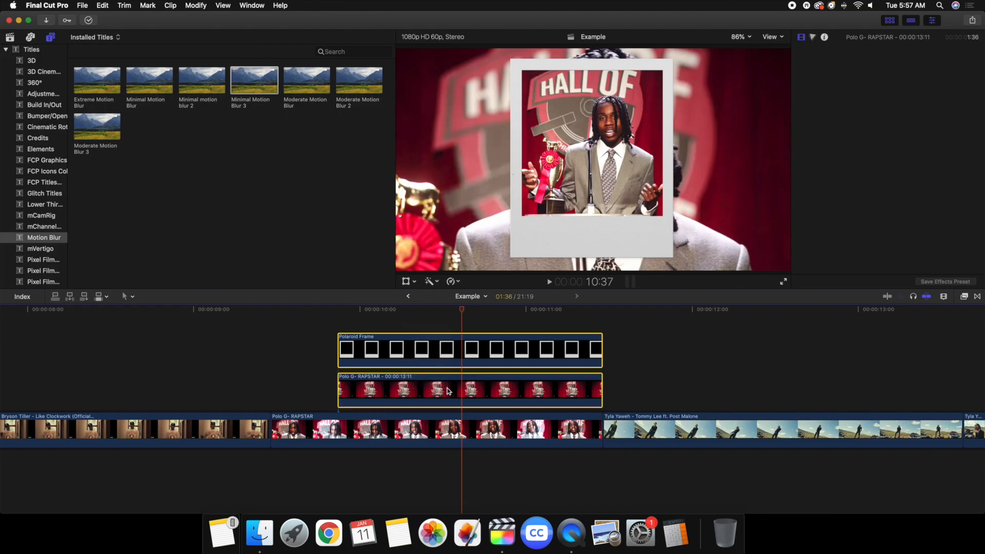
key("alt+g")
type("Polaroid")
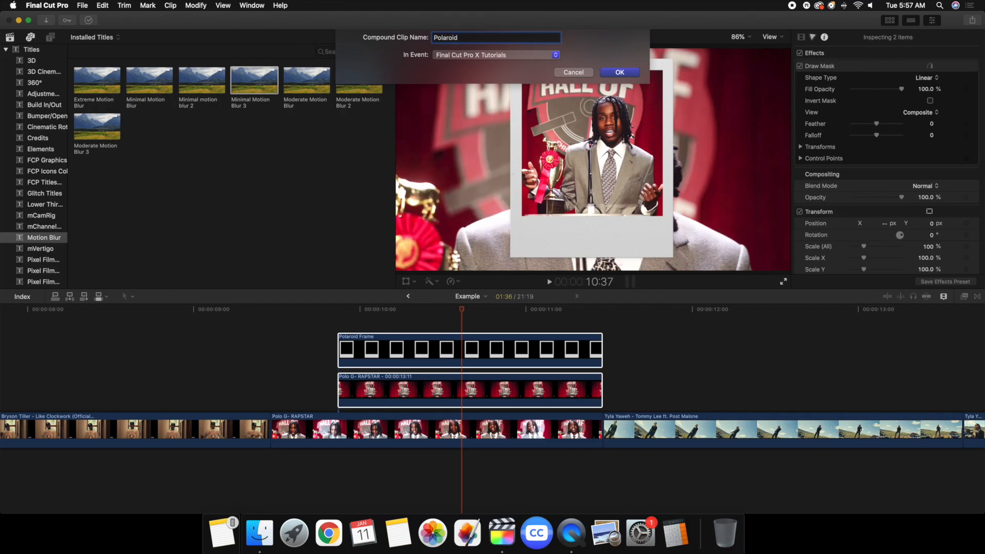
key("Return")
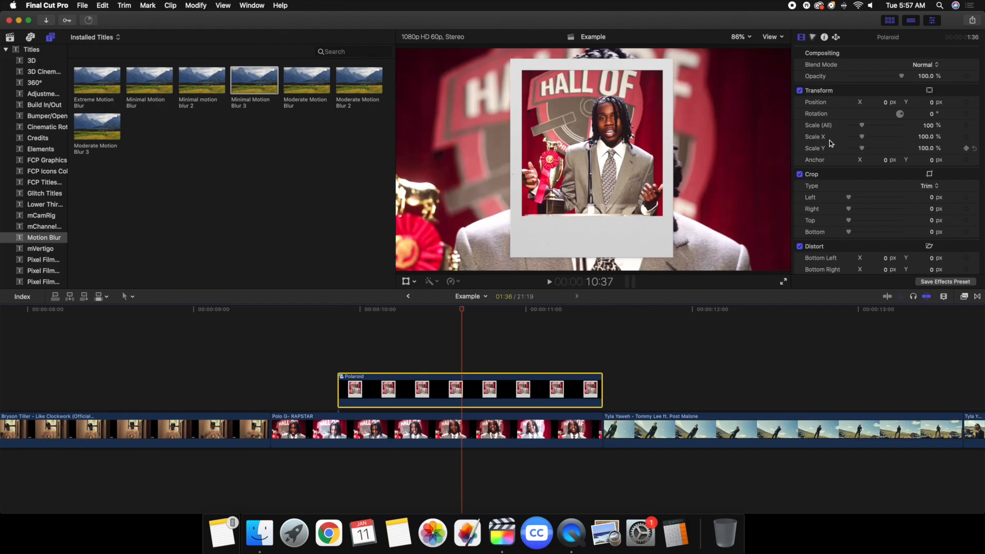
- Scale the Polaroid compound clip to 78% and move it to a Position X of -599.2 px
left_click(930, 125)
type("90")
key("Return")
left_click_drag(930, 125, 930, 132)
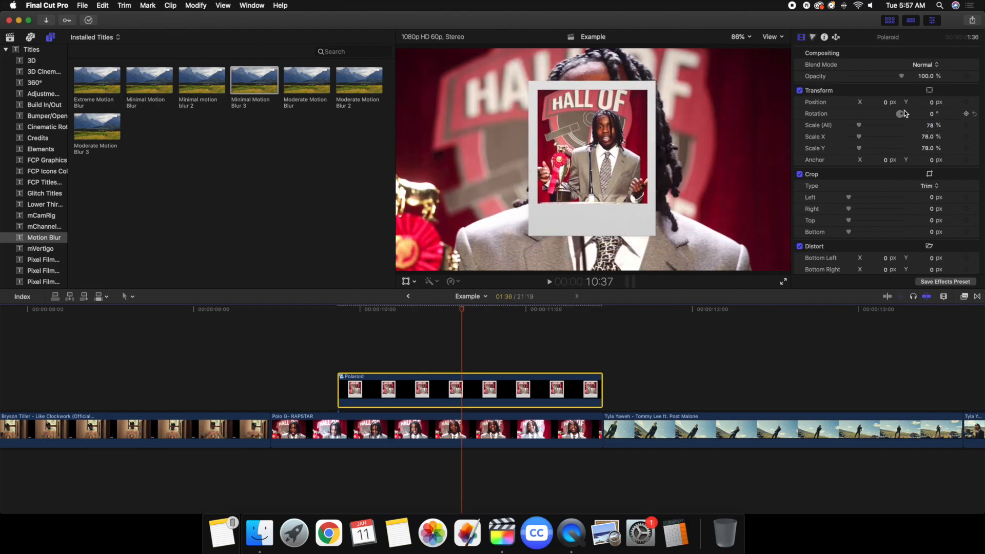
mouse_move(886, 102)
left_mouse_down()
mouse_move(886, 165)
mouse_move(887, 106)
left_mouse_up()
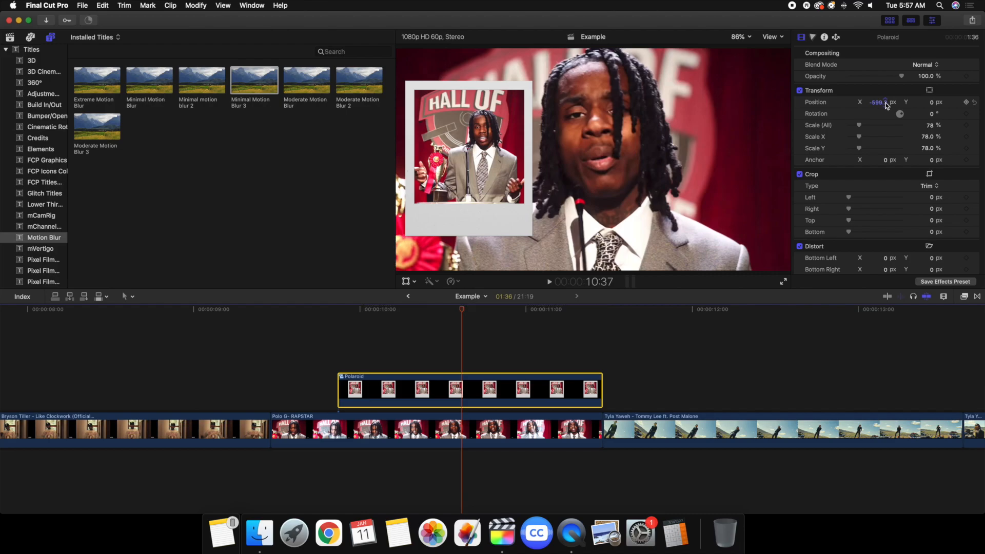
- Apply the Shape Mask effect to the second Tyla Yaweh - Tommy Lee clip, with the playhead at its start at 13:38
scroll(792, 328, "right", 10)
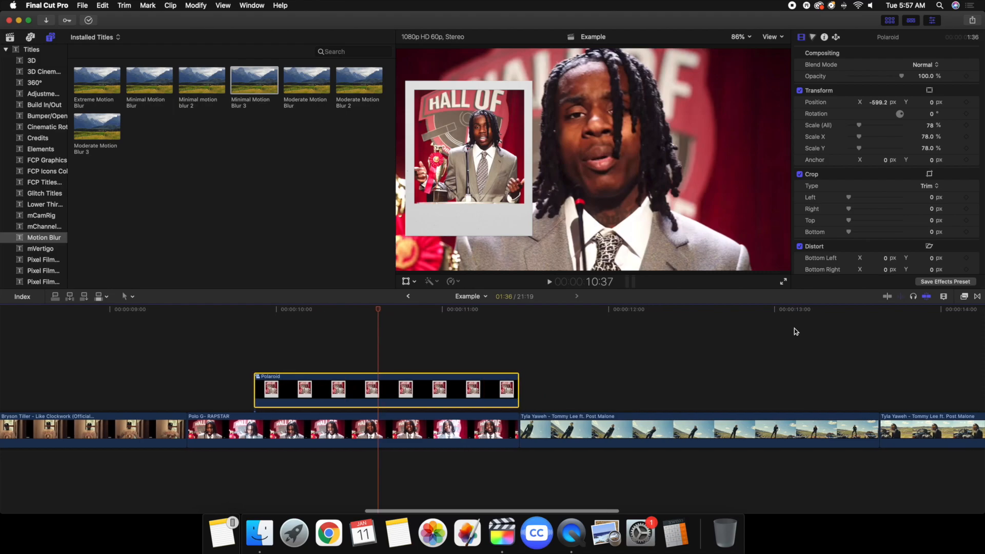
left_click(608, 380)
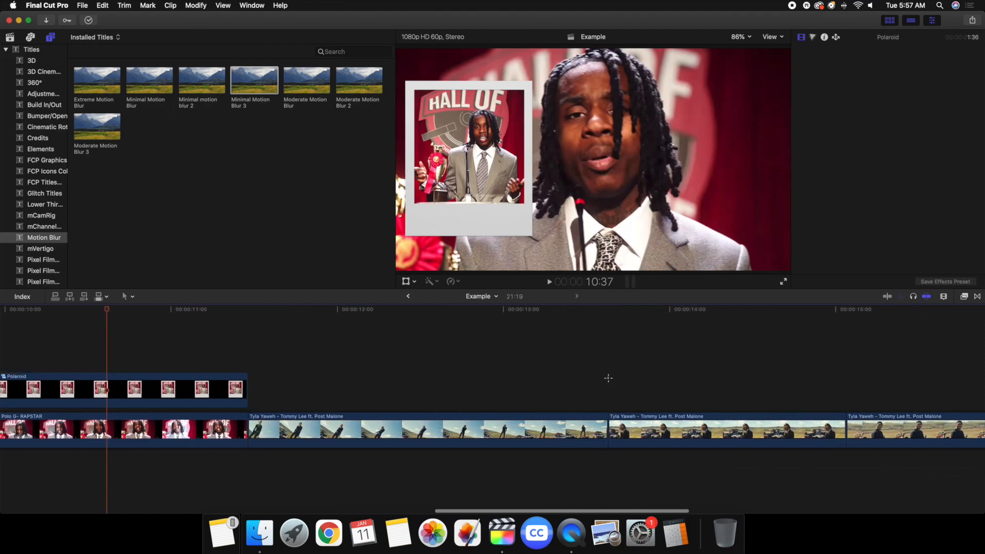
left_click(655, 425)
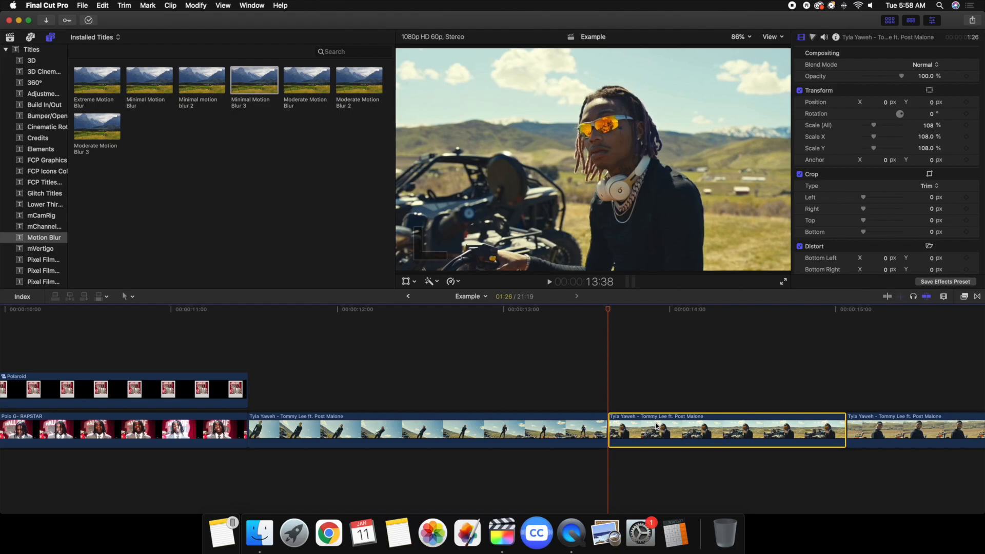
left_click(965, 297)
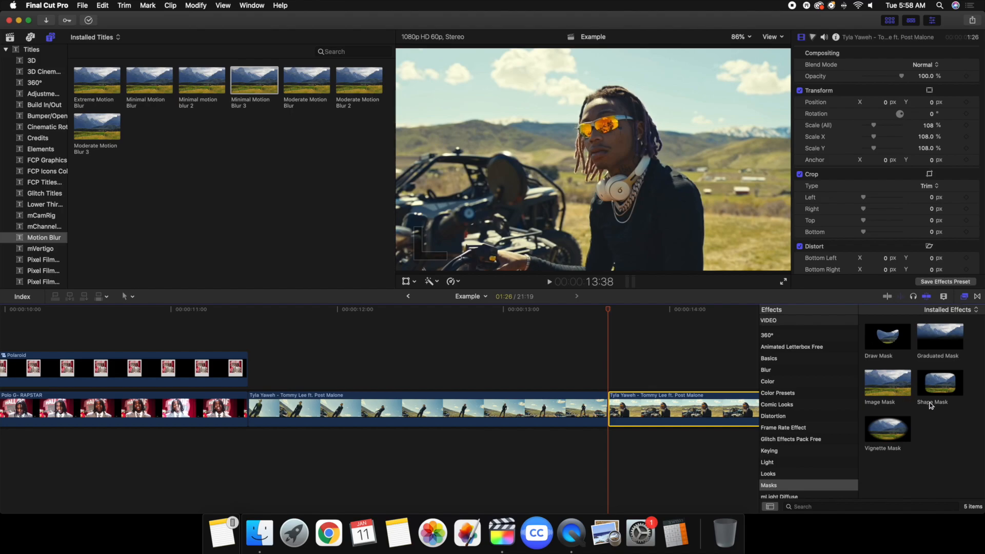
left_click_drag(940, 386, 667, 403)
left_click(964, 297)
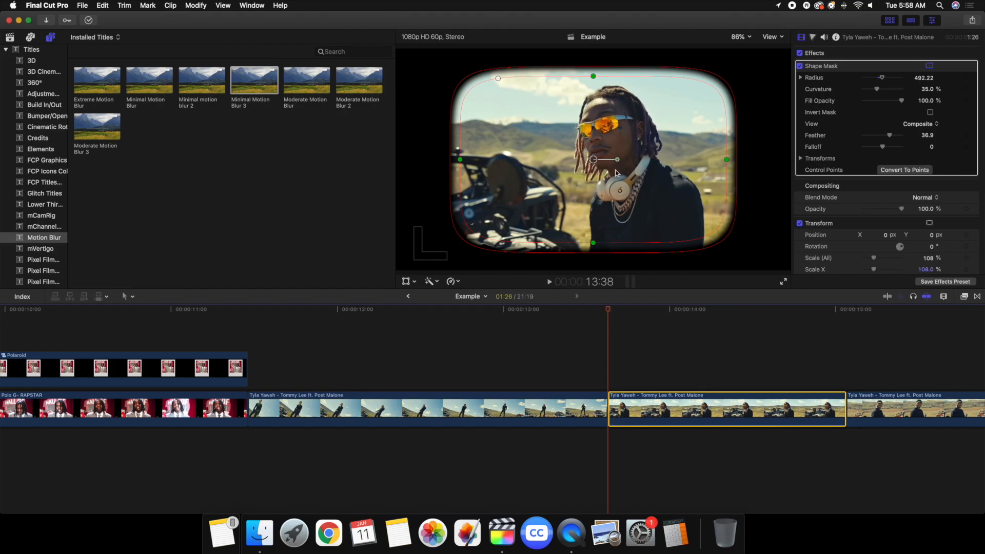
- Set the shape mask's Feather to 0 and its Curvature to 100%
left_click(927, 136)
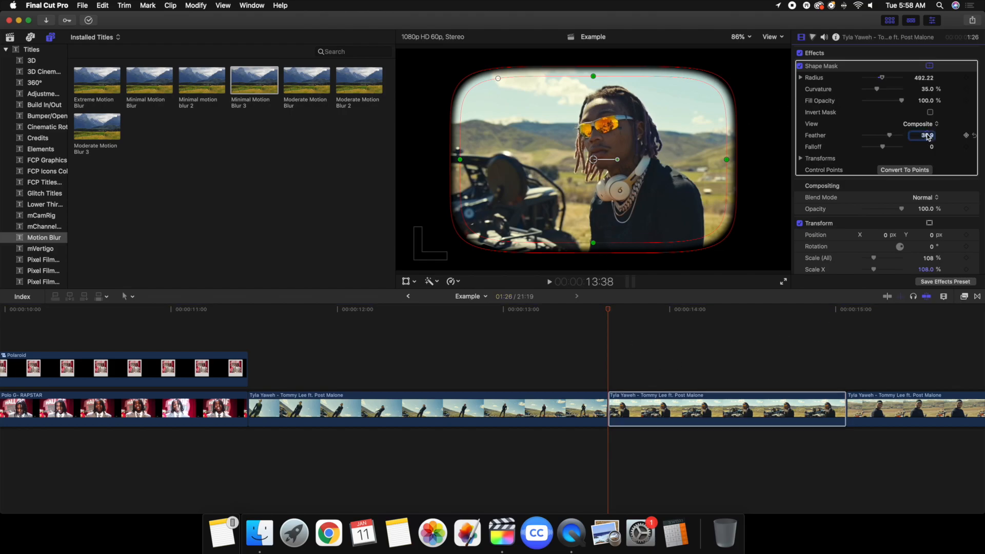
type("0")
key("Return")
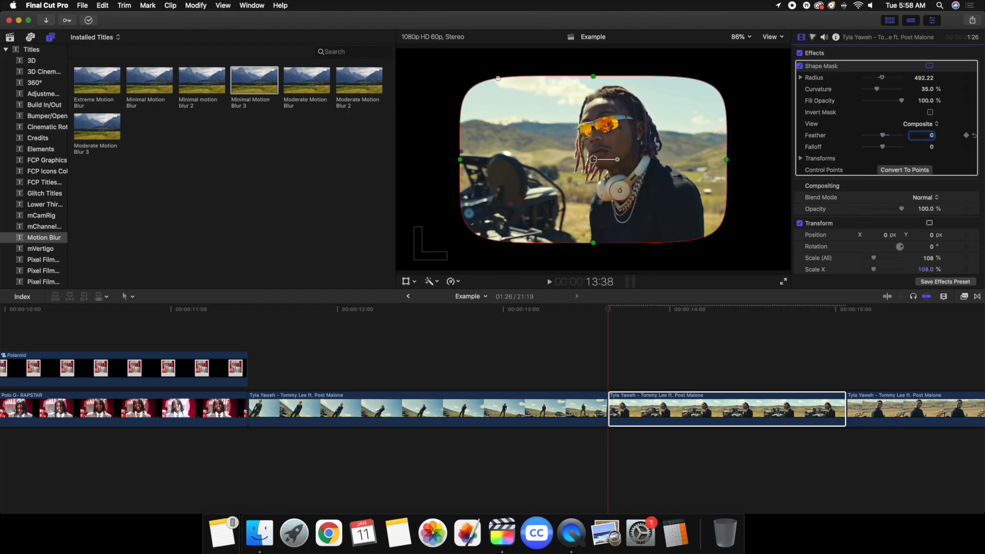
left_click_drag(877, 90, 911, 94)
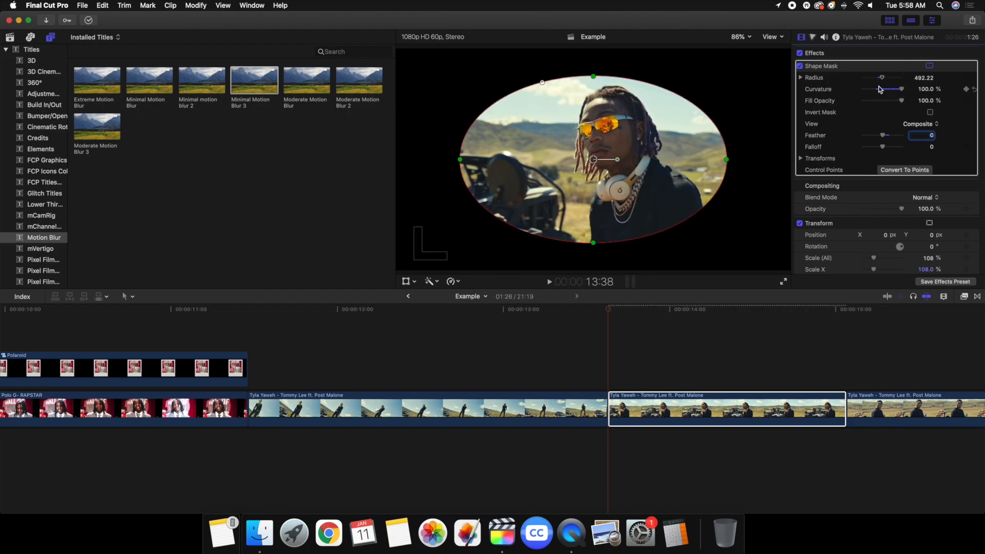
- Shrink the shape mask to a circle with X and Y radius values of 150, and invert the mask
left_click(801, 77)
left_click_drag(467, 163, 538, 160)
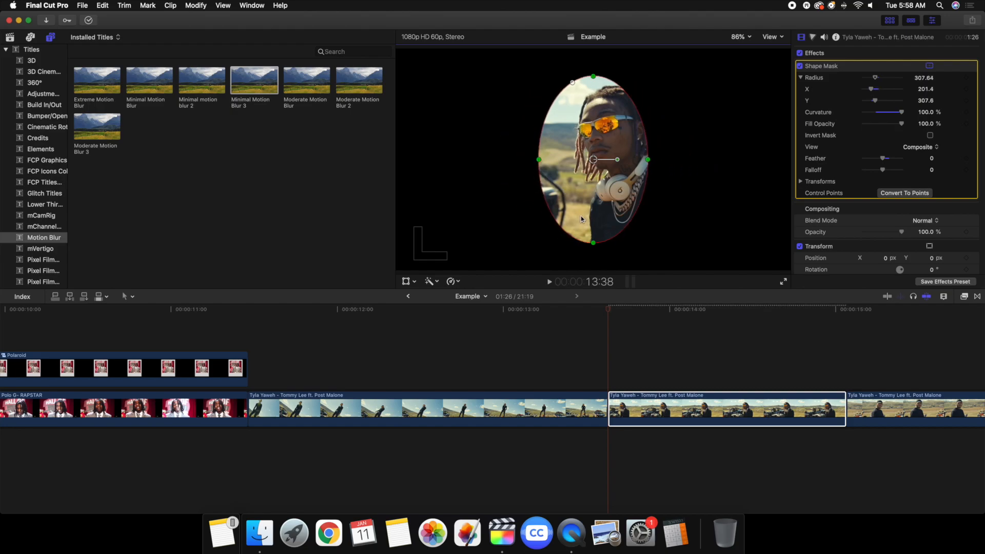
left_click_drag(594, 243, 593, 190)
left_click_drag(544, 164, 556, 160)
left_click(642, 399)
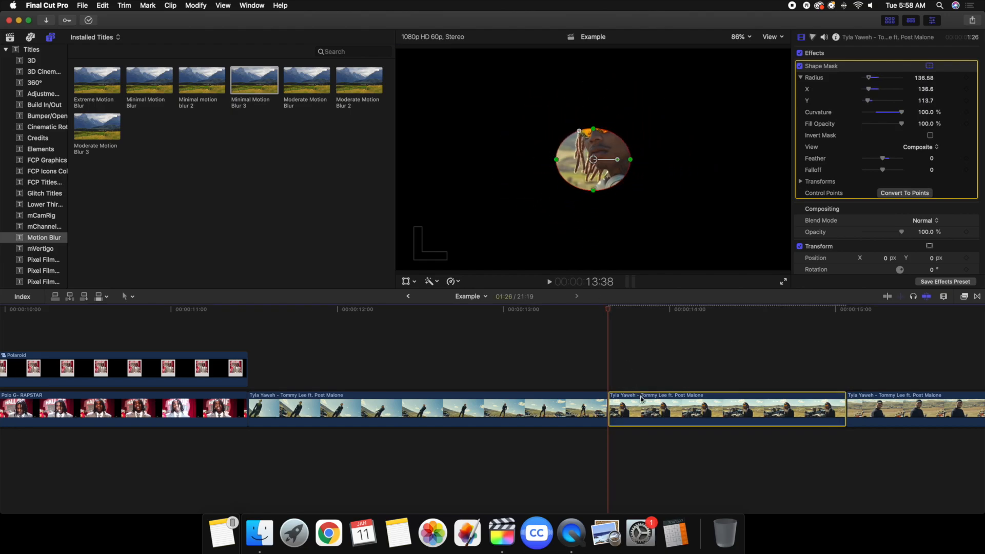
left_click(925, 89)
type("150")
key("Return")
left_click(925, 101)
type("150")
key("Return")
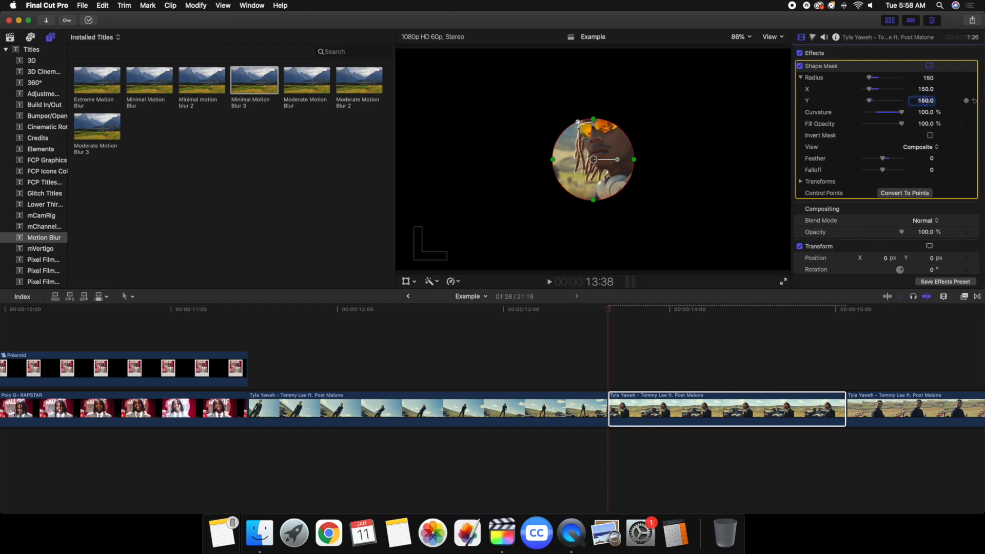
left_click(613, 378)
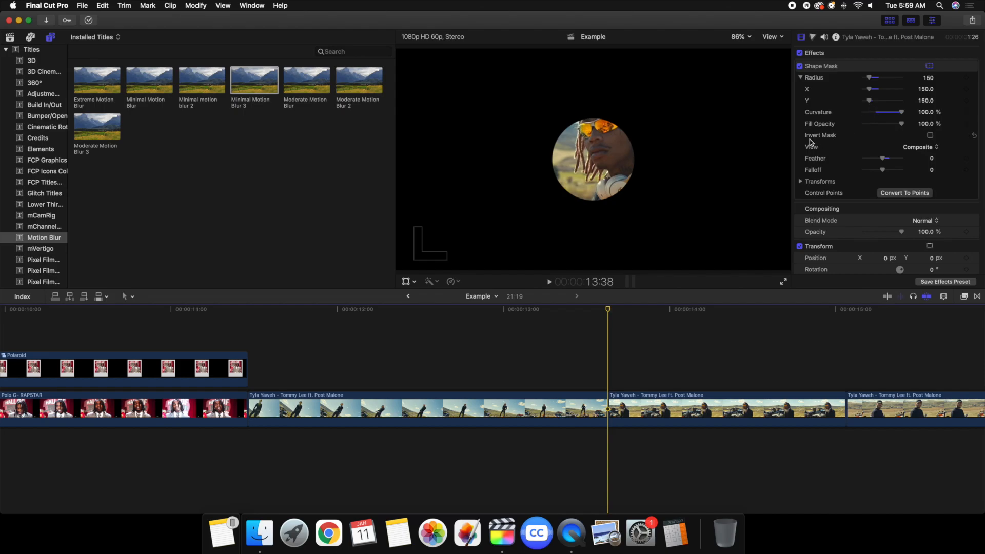
left_click(930, 136)
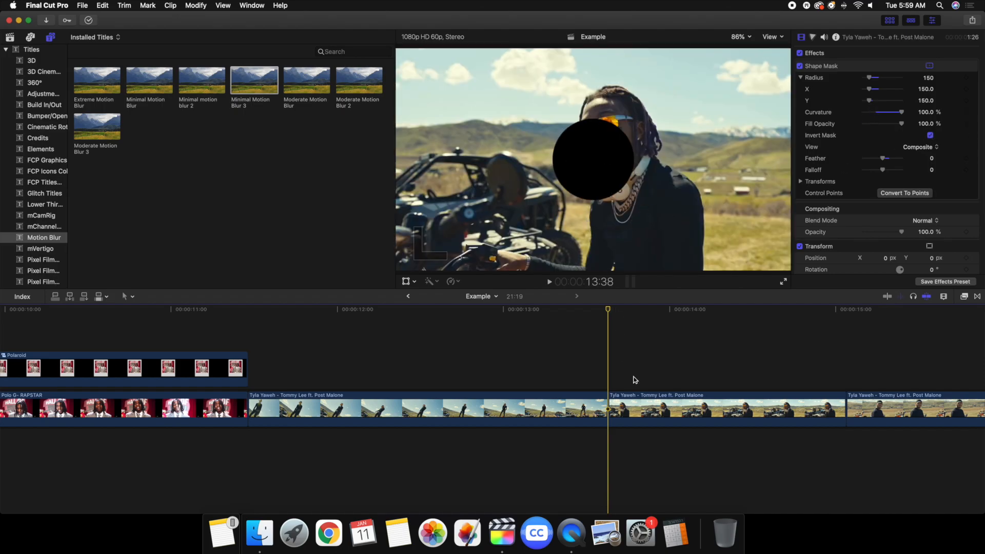
- Insert a freeze frame at the start of the masked Tyla Yaweh clip at 13:38 and set its duration to 20 frames
left_click(644, 402)
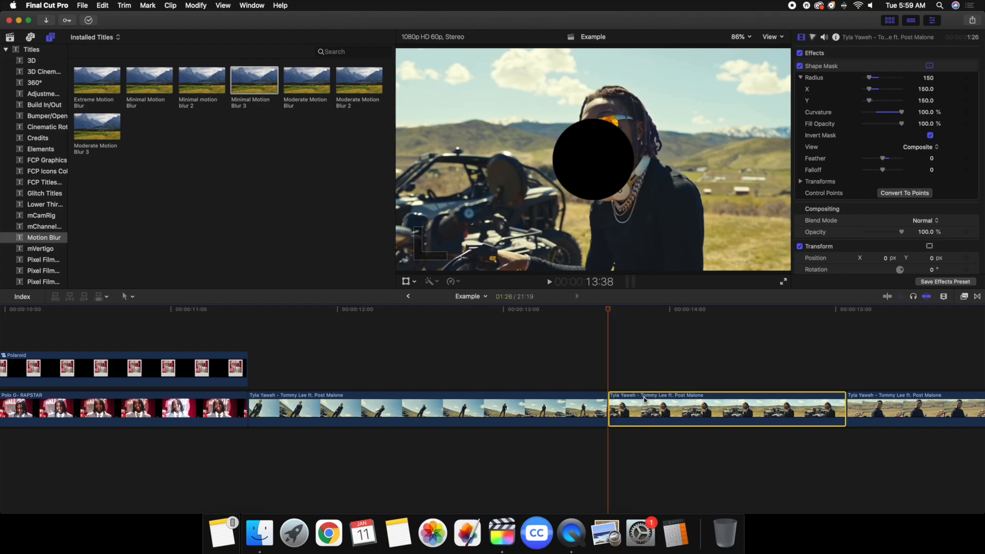
key("alt+f")
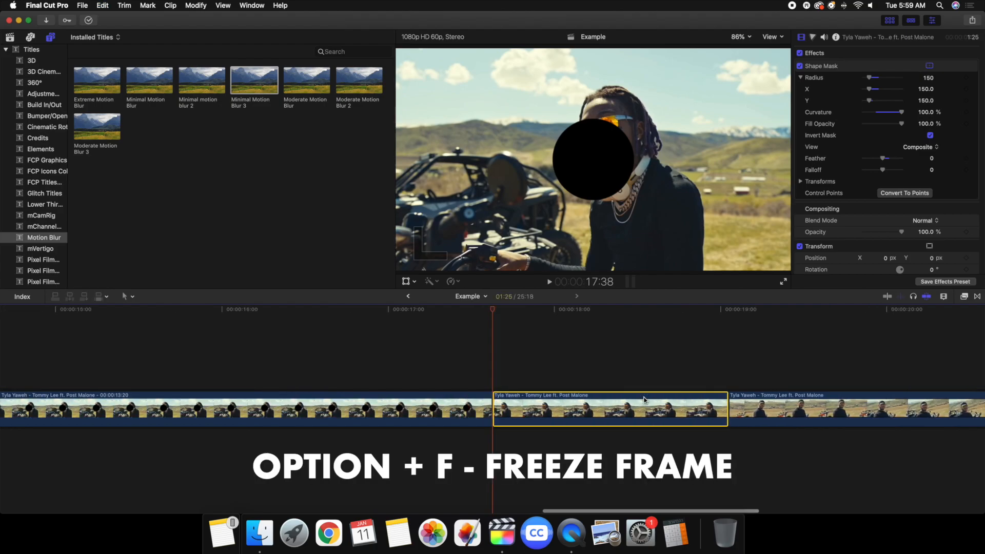
key("super+minus")
key("super+minus")
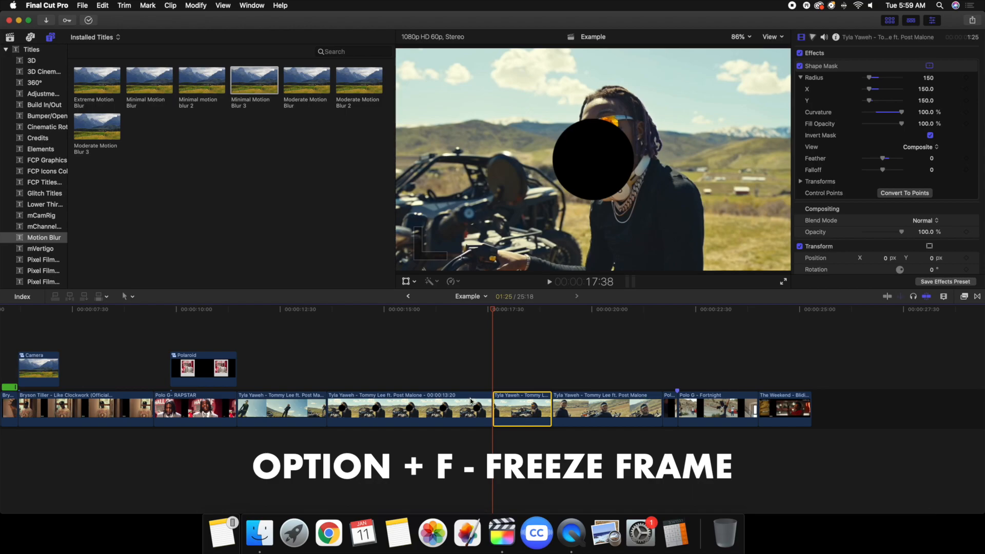
left_click(402, 375)
left_click(411, 405)
key("ctrl+d")
type("20")
key("Return")
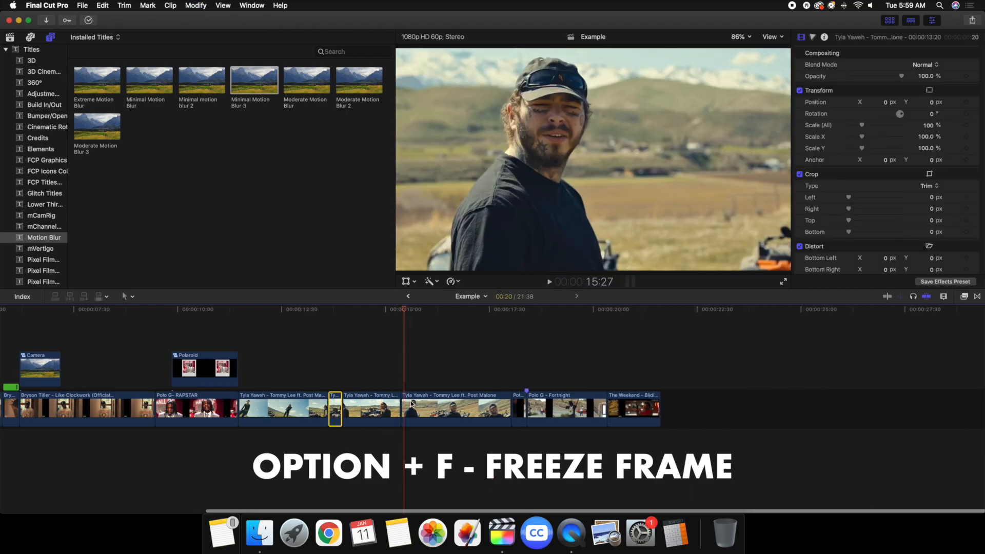
- Move the masked freeze frame out of the main storyline onto the layer above, so it ends where the masked Tyla Yaweh clip starts
key("super+equal")
key("super+equal")
scroll(411, 403, "left", 12)
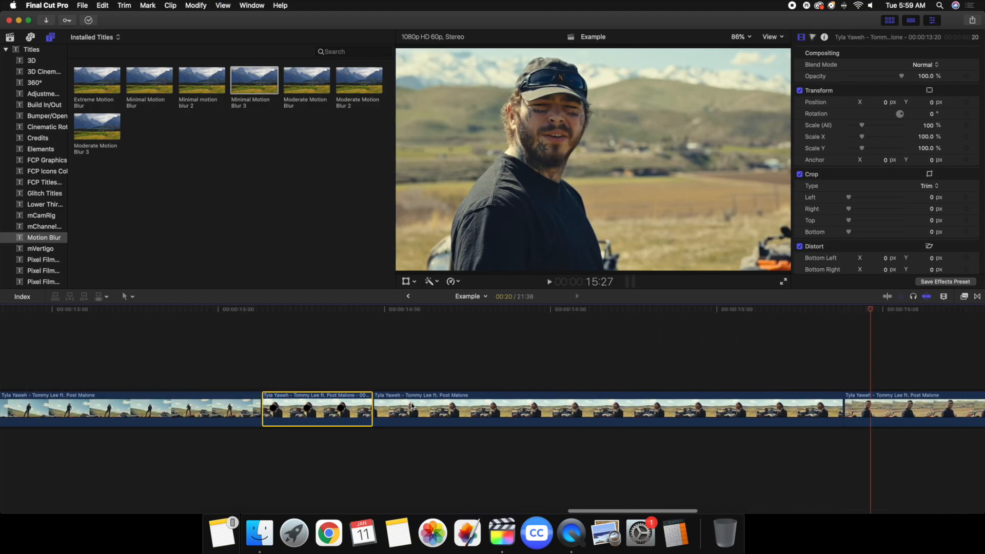
left_click(401, 383)
key("super+minus")
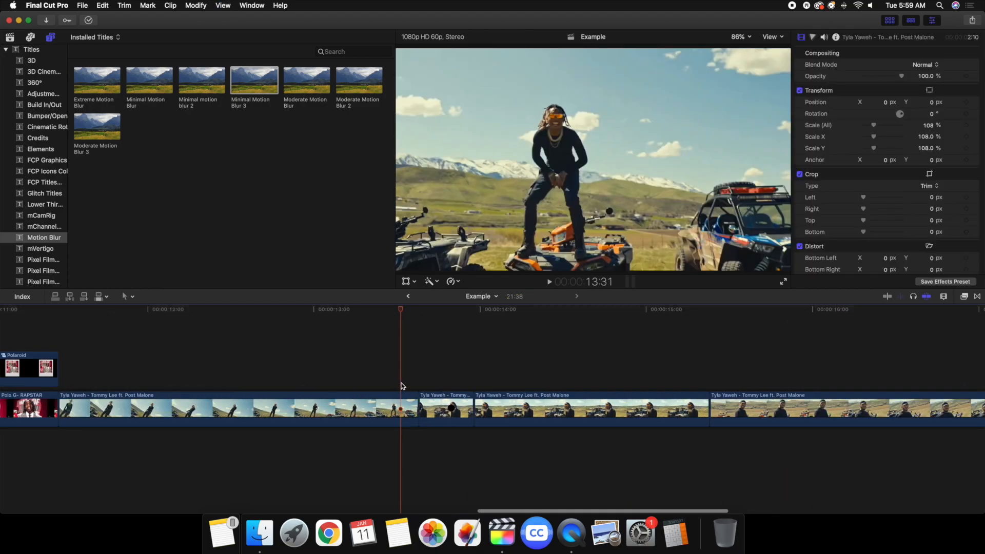
left_click(334, 385)
left_click_drag(444, 408, 387, 370)
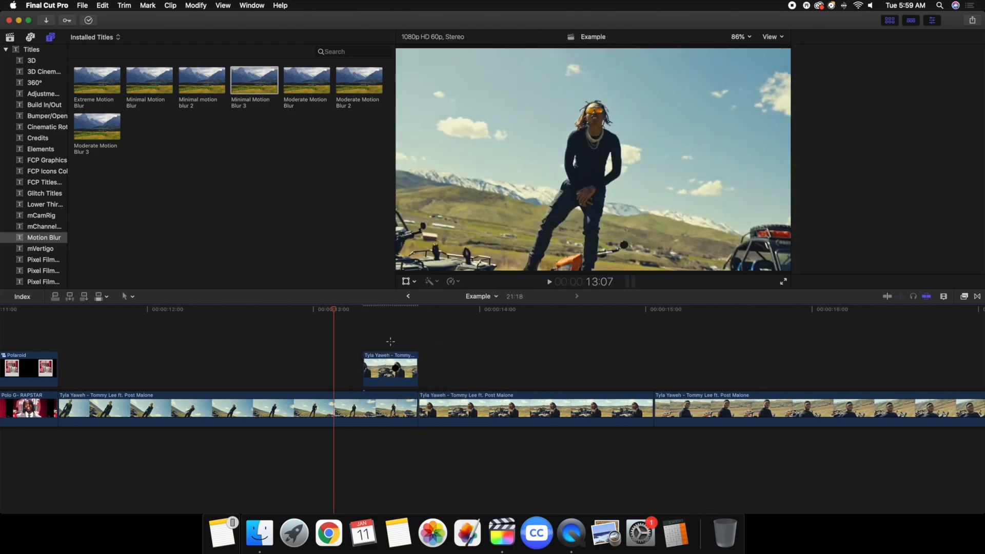
left_click(390, 340)
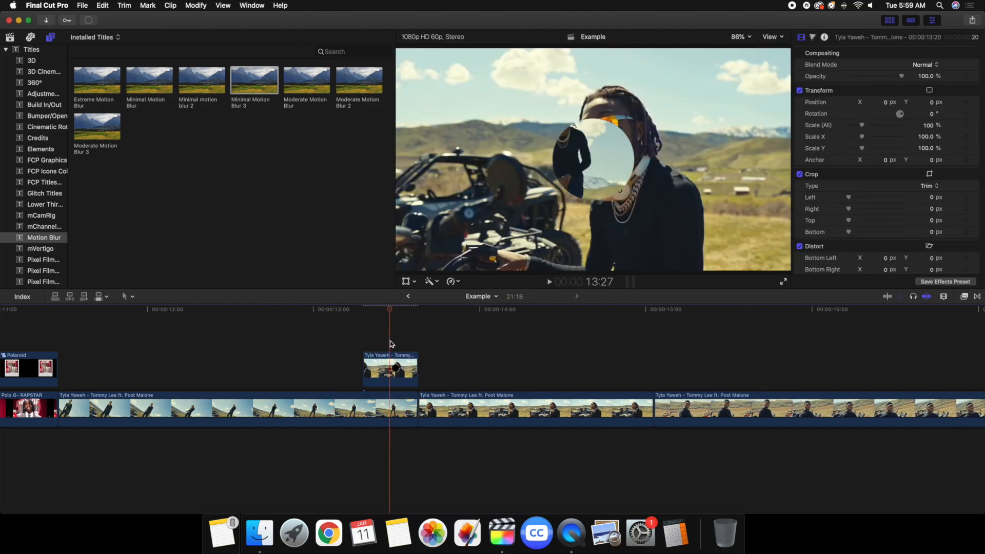
- Apply a Ken Burns crop to the freeze frame, swap its start and end frames, and shrink the start frame to fit inside the circle
left_click(392, 368)
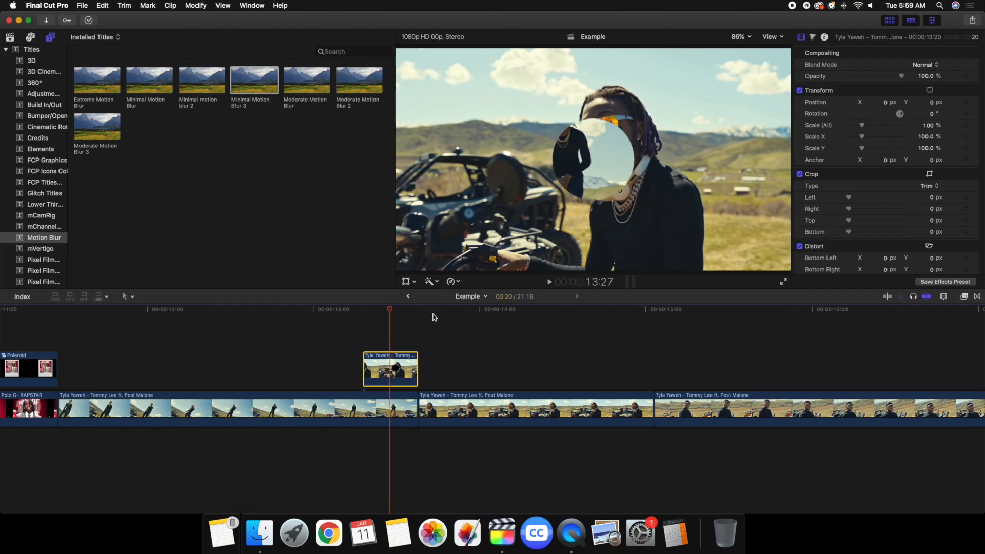
left_click(415, 282)
left_click(428, 309)
left_click(613, 263)
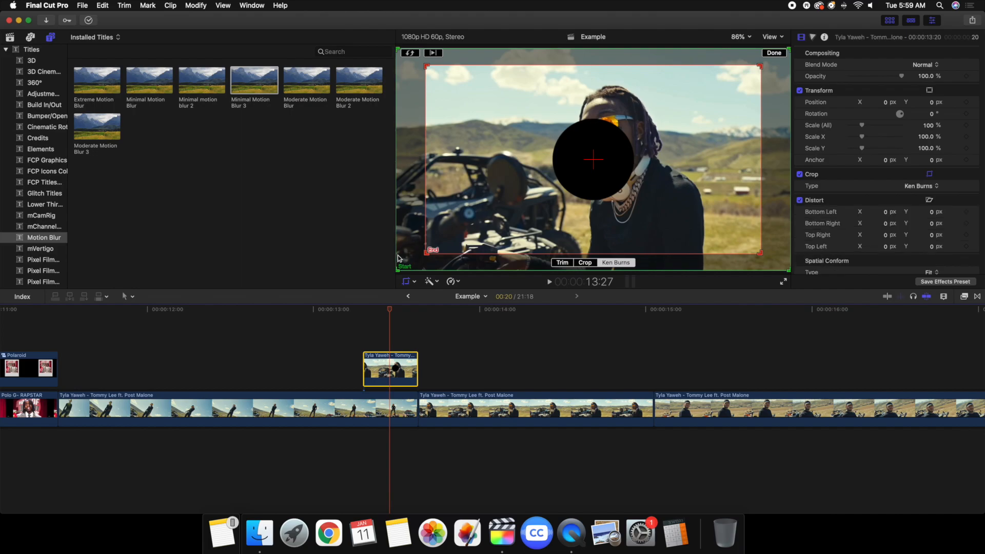
left_click(409, 54)
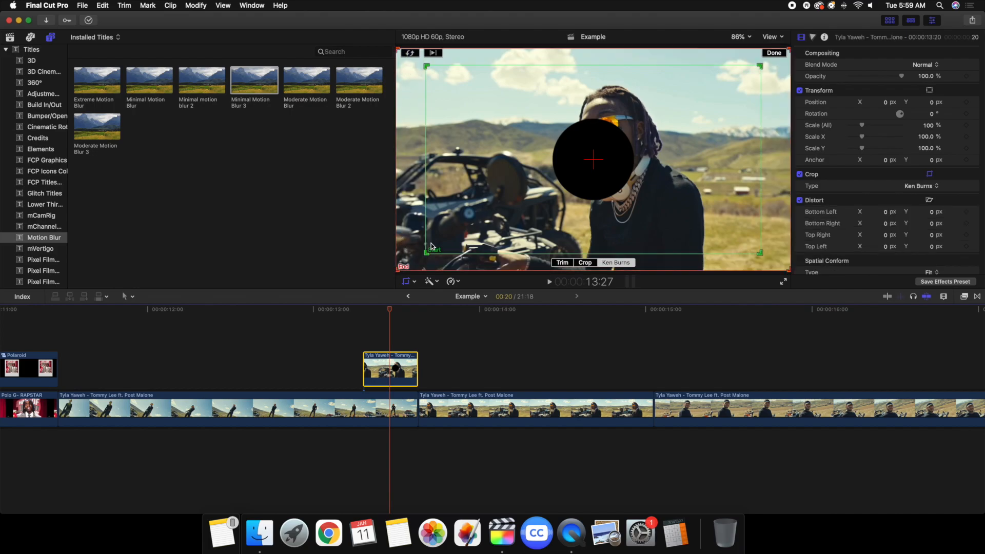
left_click_drag(426, 253, 595, 158)
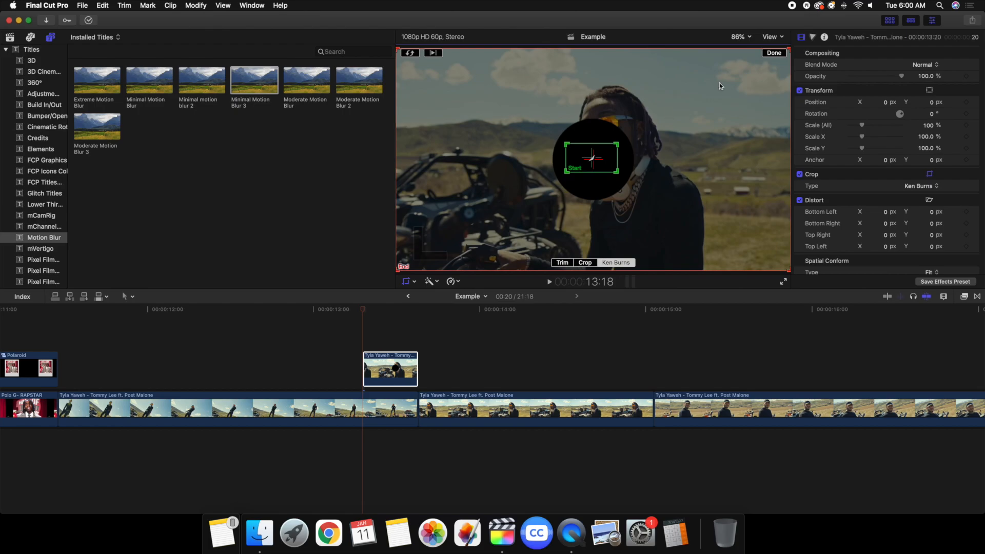
left_click(774, 53)
- Play back the freeze-frame zoom-out through the circle and on into the masked clip
left_click(362, 332)
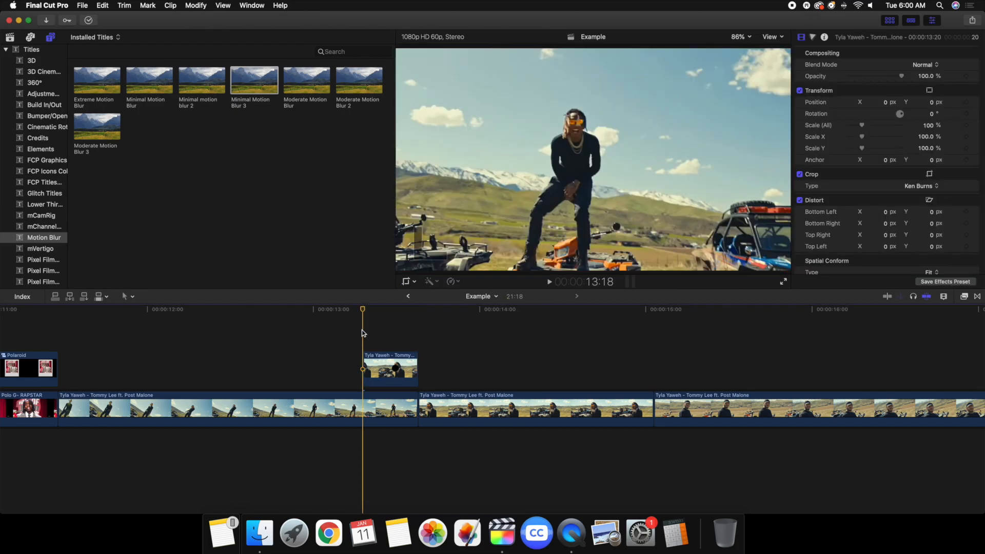
key("space")
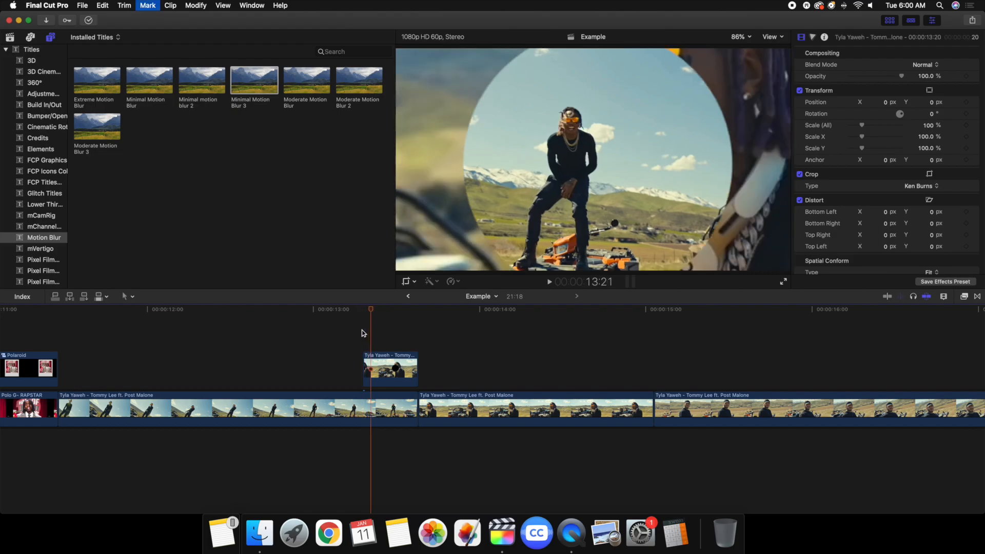
left_click(296, 339)
key("space")
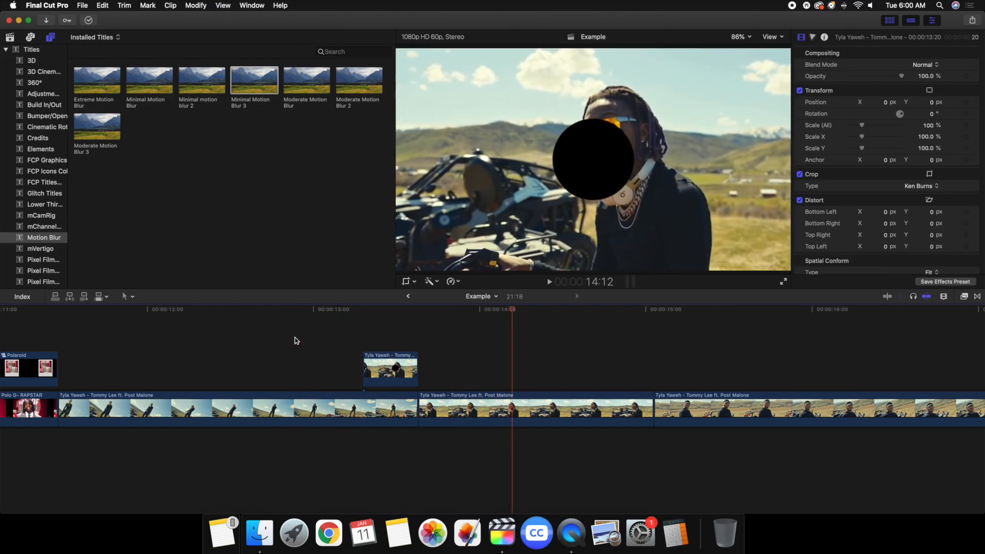
- Duplicate the masked Tyla Yaweh clip directly above itself and turn off Invert Mask on the copy
left_click(455, 405)
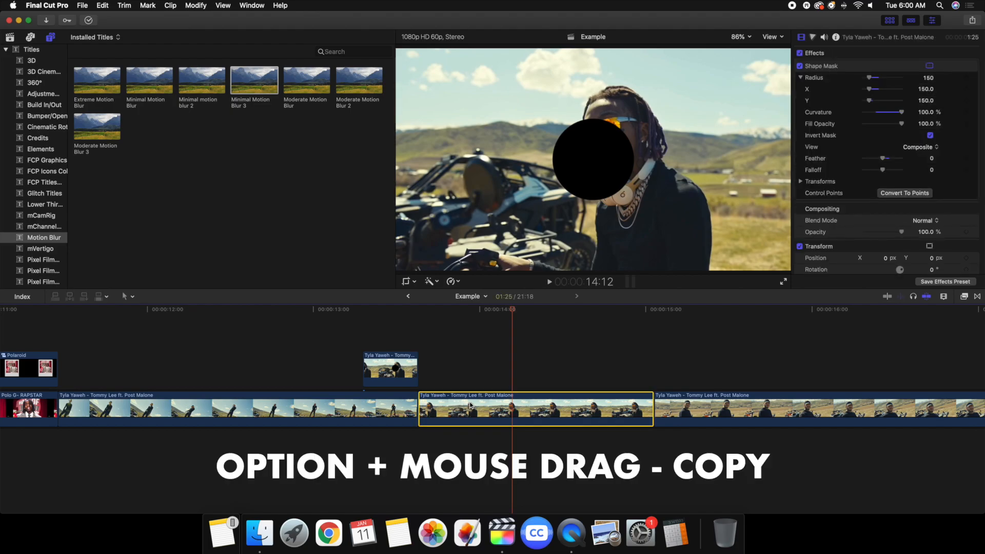
left_click_drag(481, 396, 476, 362)
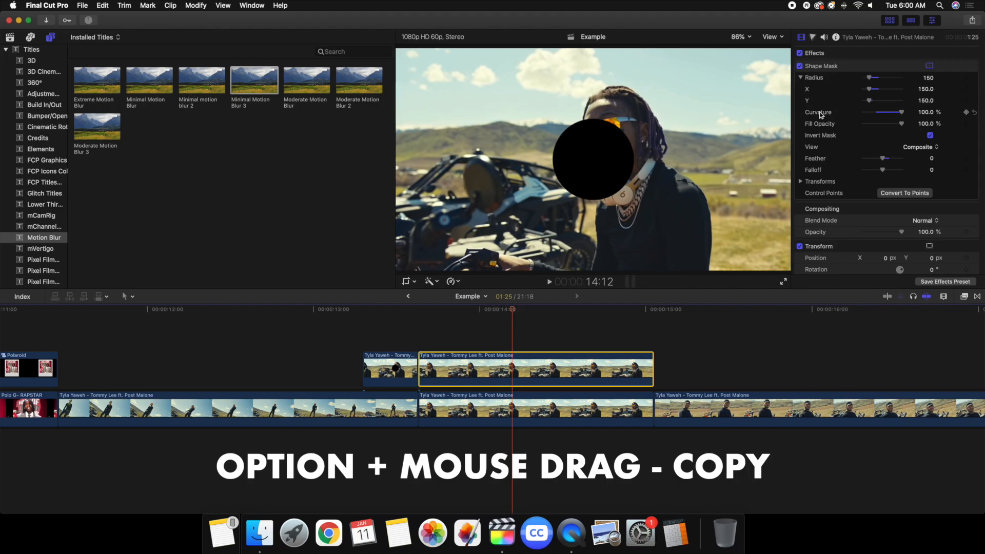
left_click(930, 136)
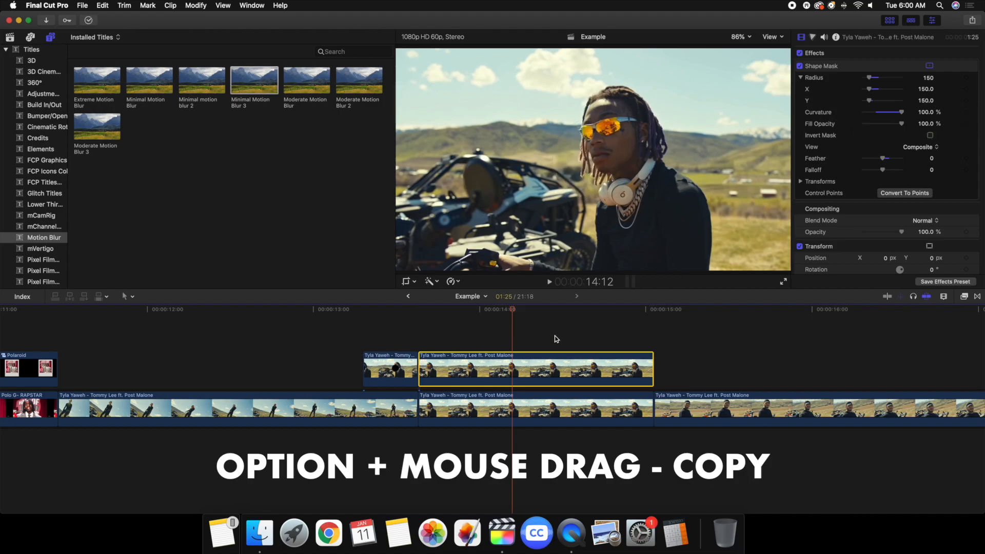
- Shorten the upper copy of the masked clip to a duration of 46 frames
scroll(590, 359, "left", 5)
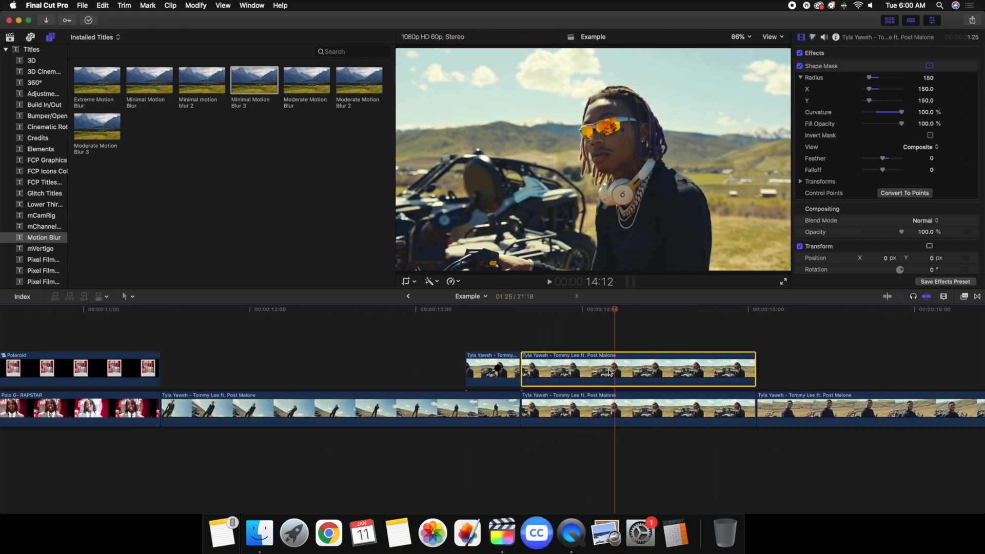
key("ctrl+d")
key("Return")
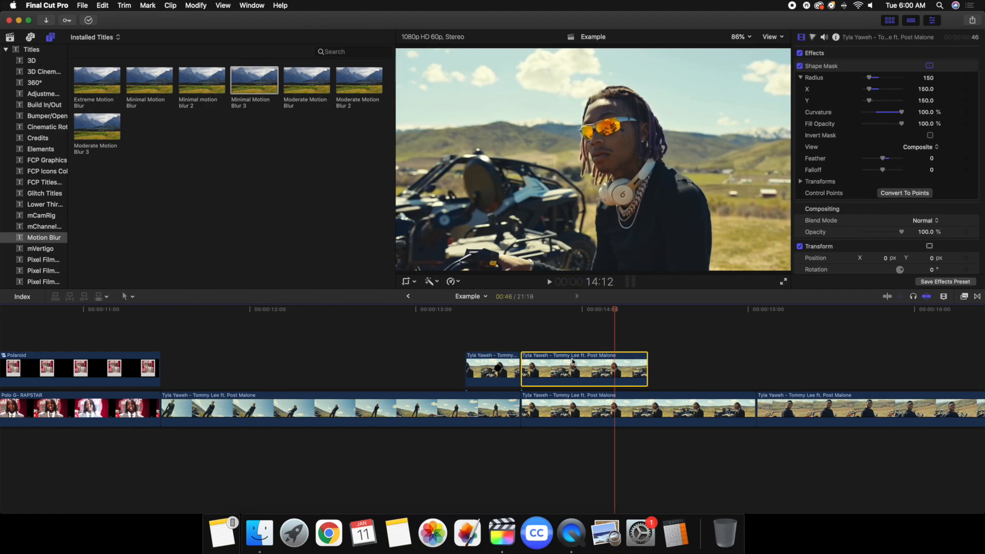
- Set the viewer zoom to 50% and keyframe the upper clip's Y position at -751.1 px at its start at 13:38
key("Up")
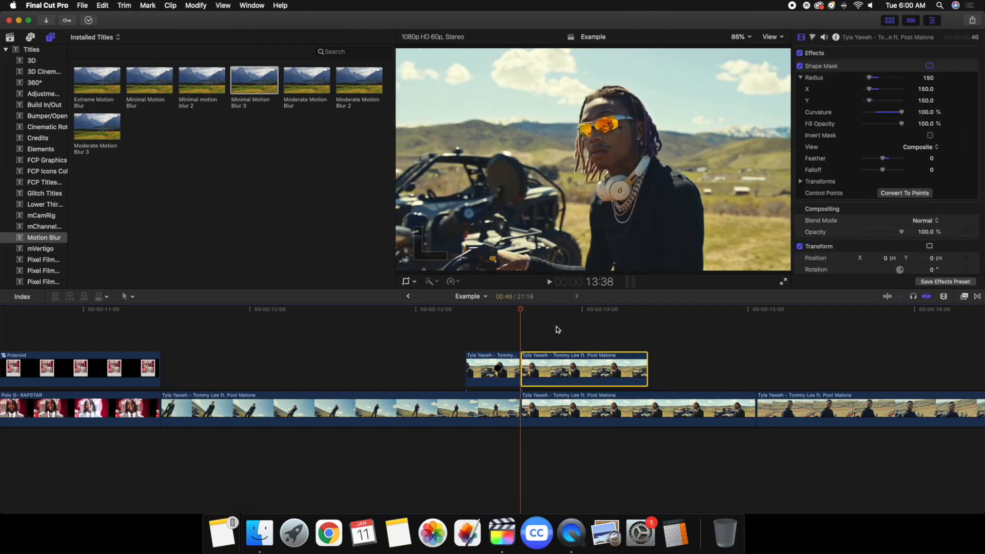
left_click(738, 37)
left_click(744, 77)
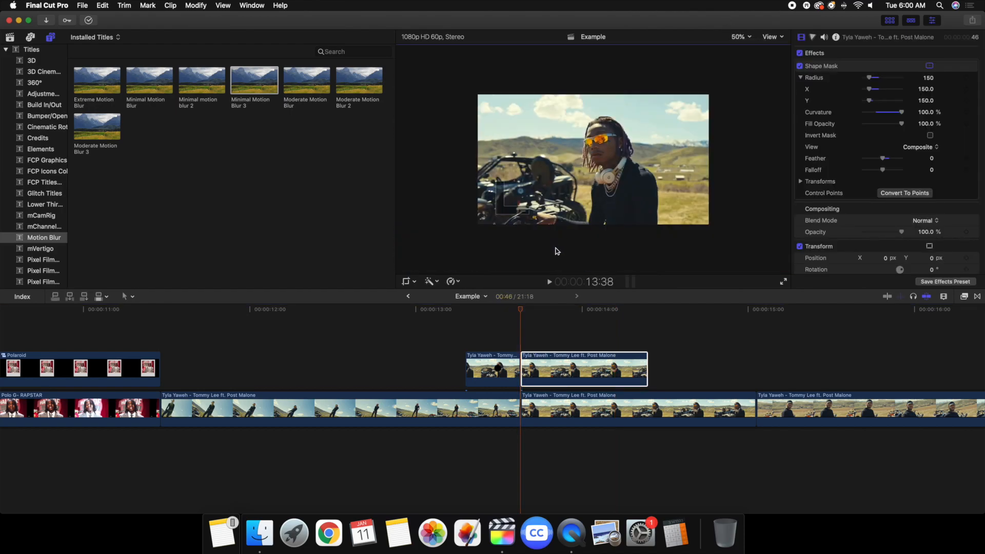
scroll(930, 259, "down", 3)
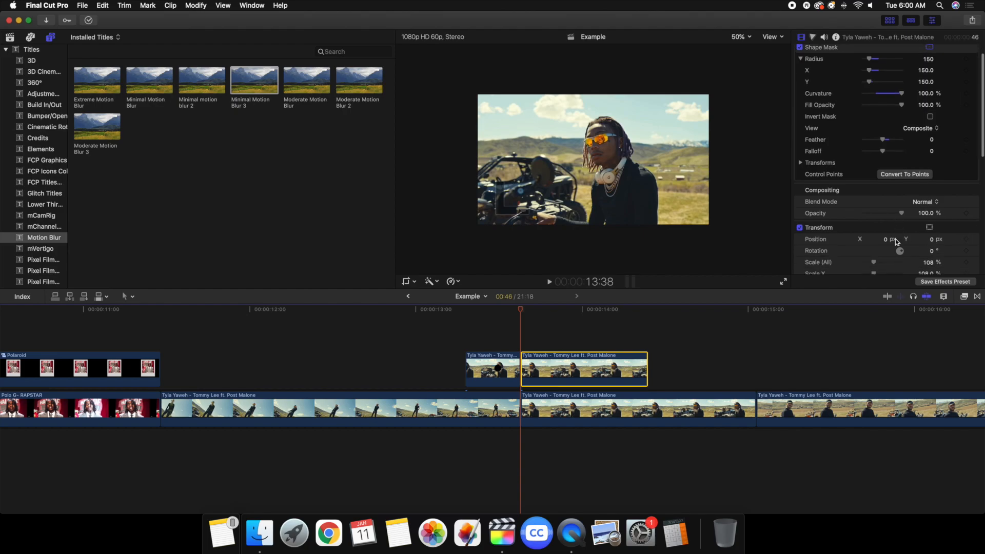
left_click_drag(932, 232, 933, 274)
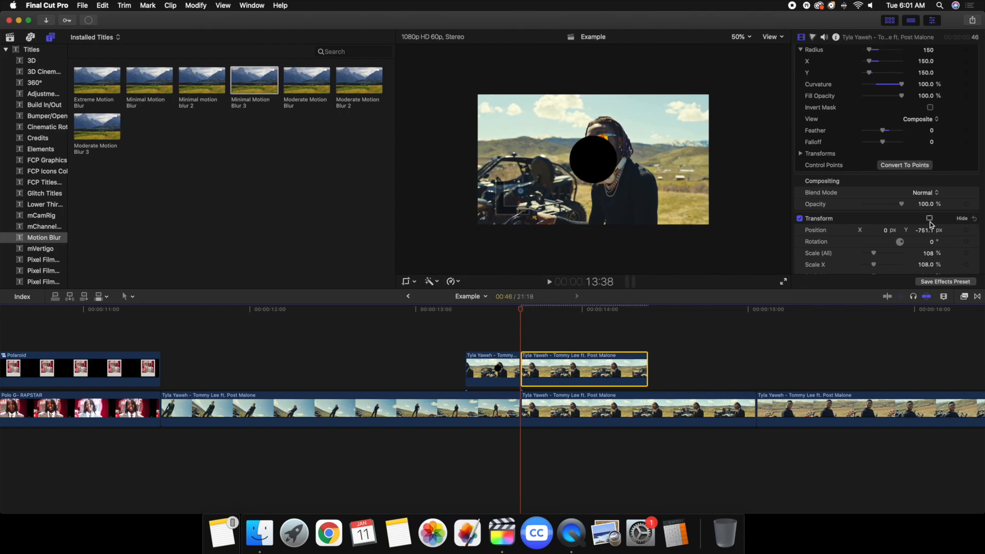
left_click(966, 231)
- Mark the upper clip 30 frames in, at 14:08, and keyframe its Y position at 409.9 px there and again at 14:09
key("Right")
key("Right")
key("Right")
key("Right")
key("Right")
key("Right")
key("Right")
key("Right")
key("Right")
key("Right")
key("Right")
key("Right")
key("Right")
key("Right")
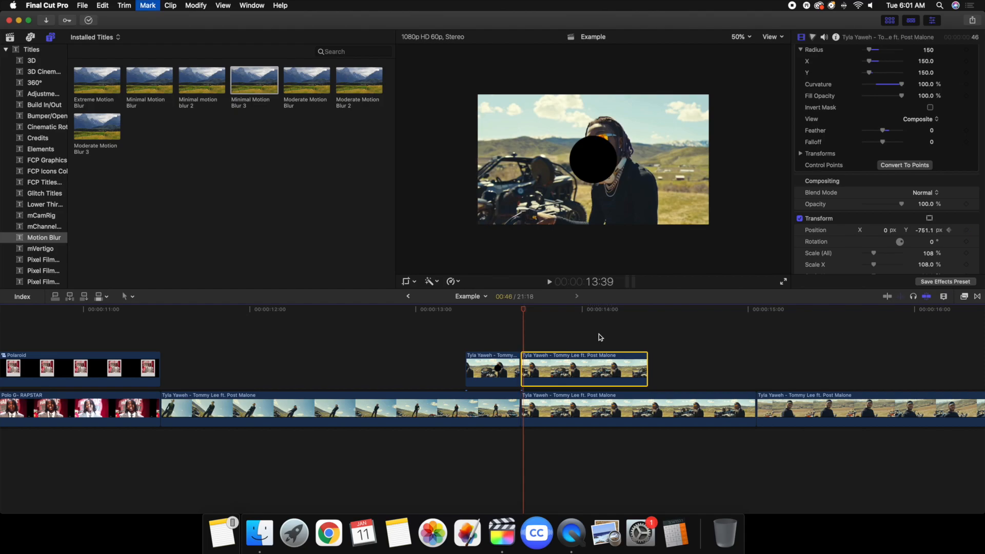
key("Right")
key("Right")
key("Right")
key("Right")
key("Right")
key("Right")
key("Right")
key("Right")
key("Right")
key("Right")
key("Right")
key("Right")
key("Right")
key("Right")
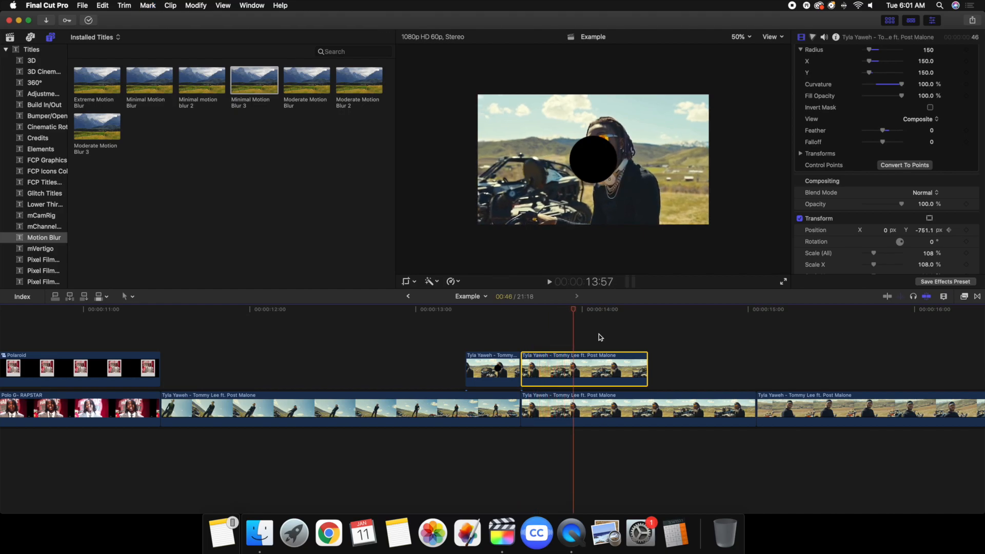
key("Right")
key("Right")
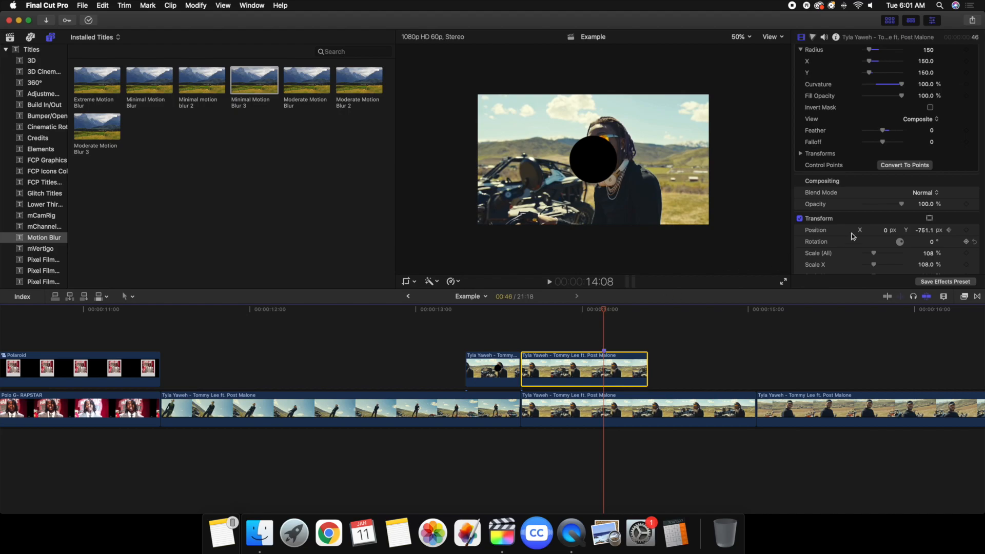
left_click_drag(923, 230, 923, 231)
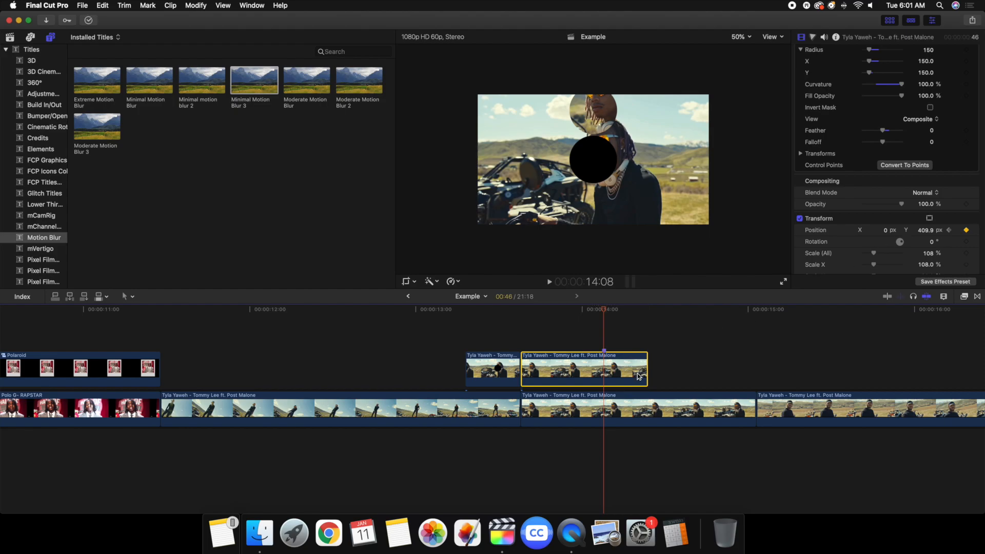
key("Right")
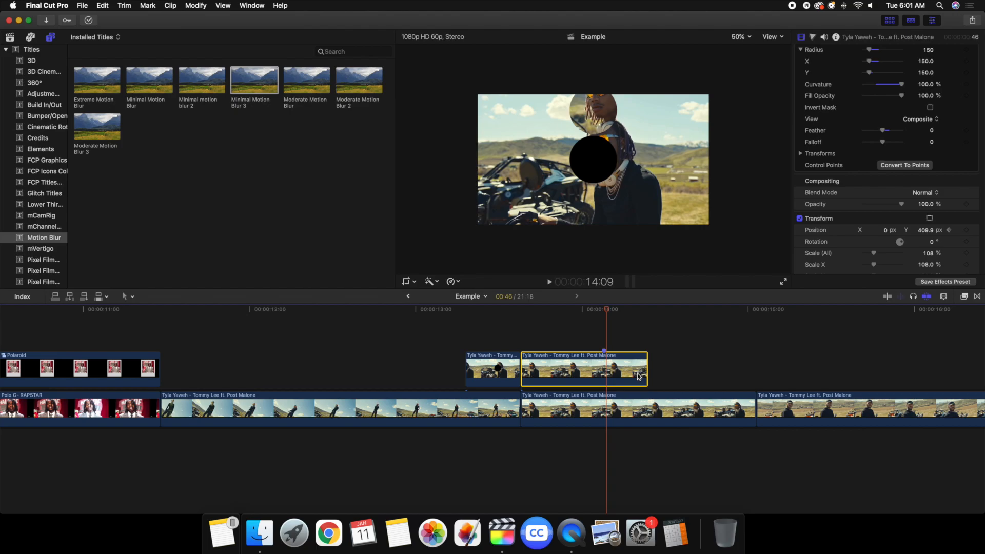
left_click(966, 230)
- Set the upper clip's Y position to 0 px at its end at 14:24 and play the circle's movement from the clip's start
left_click(645, 347)
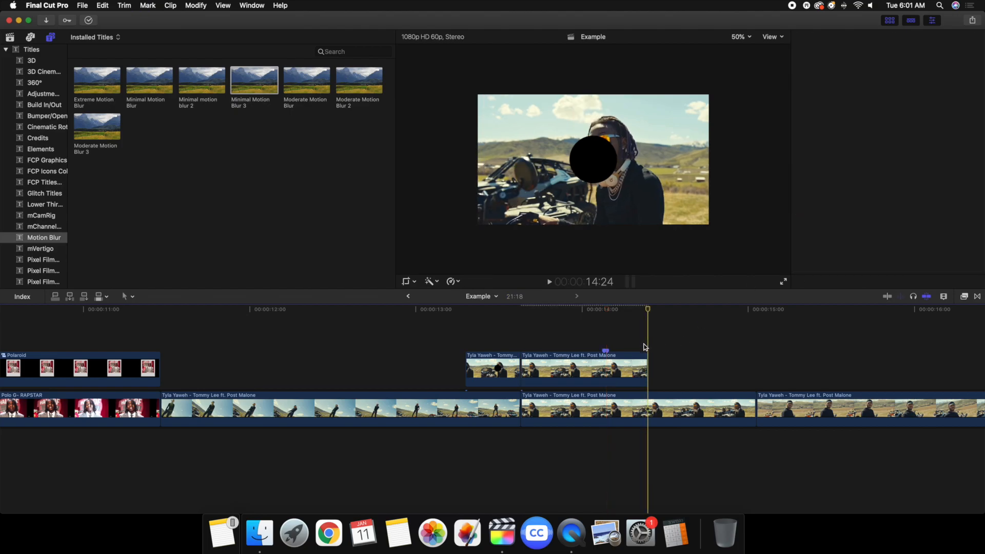
left_click(635, 366)
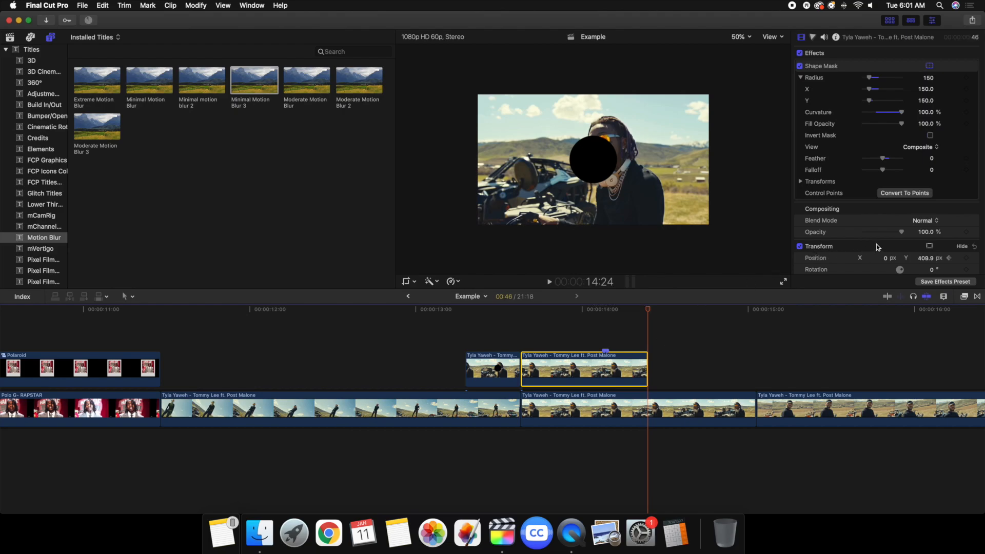
left_click(922, 258)
type("0")
key("Return")
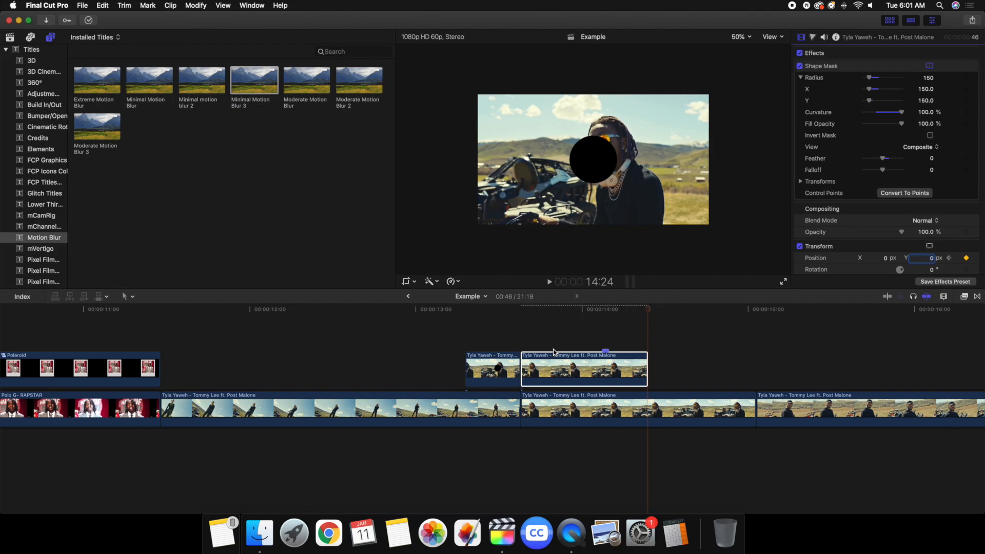
left_click(518, 344)
key("space")
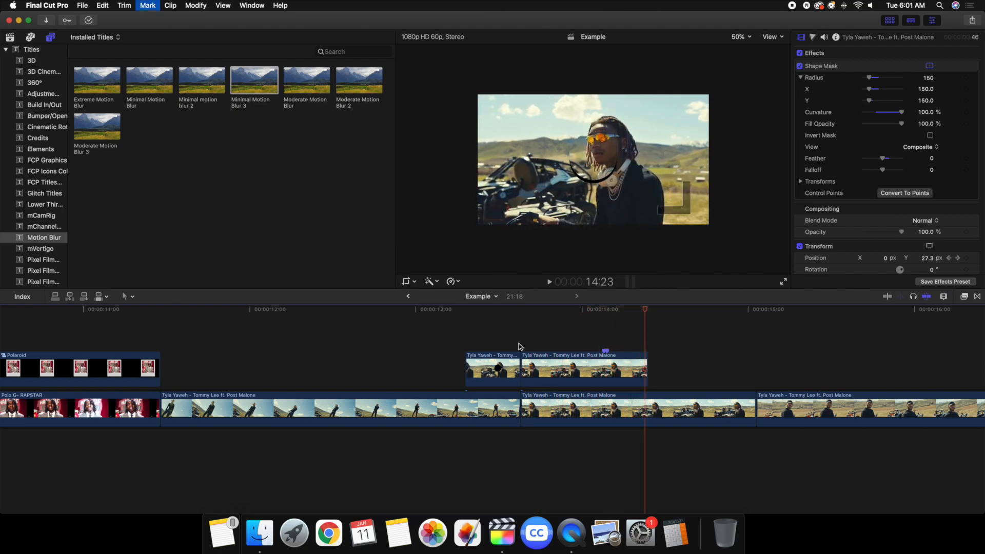
- Add a rotation keyframe of 0° to the upper clip at its start at 13:38
left_click(519, 343)
left_click(543, 363)
scroll(885, 215, "down", 3)
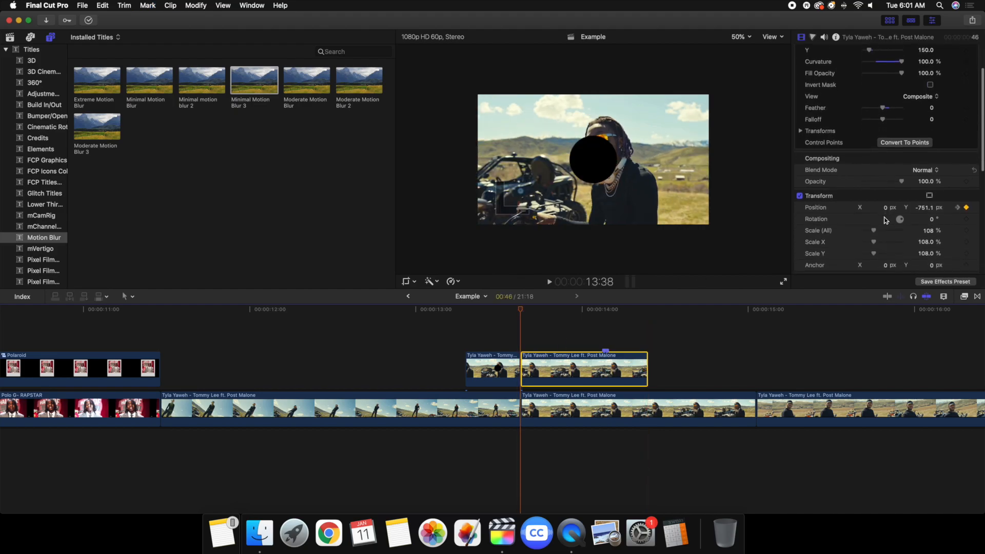
left_click(966, 220)
- Set the upper clip's rotation to -650° at its end at 14:24 and return the playhead to the clip's start
left_click(649, 348)
left_click(629, 368)
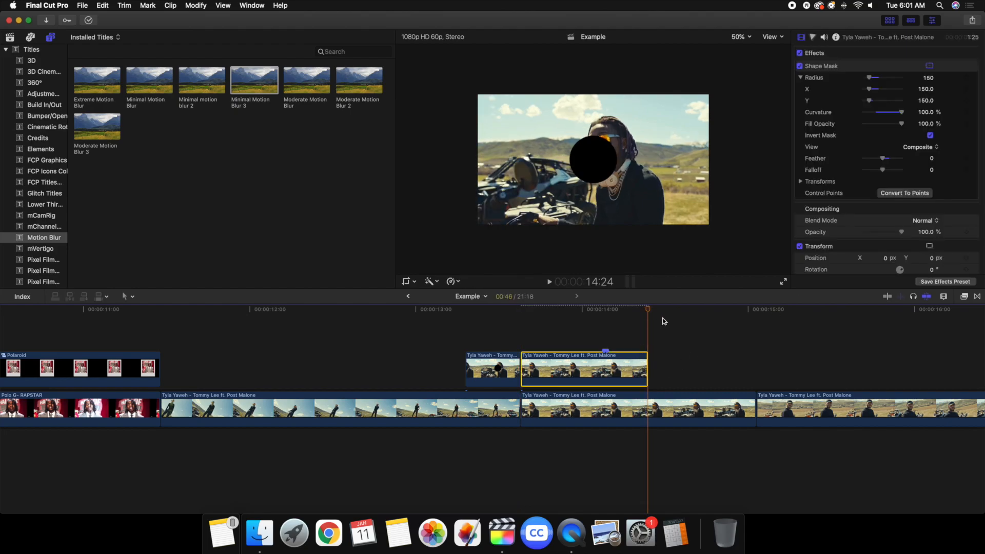
scroll(848, 193, "down", 3)
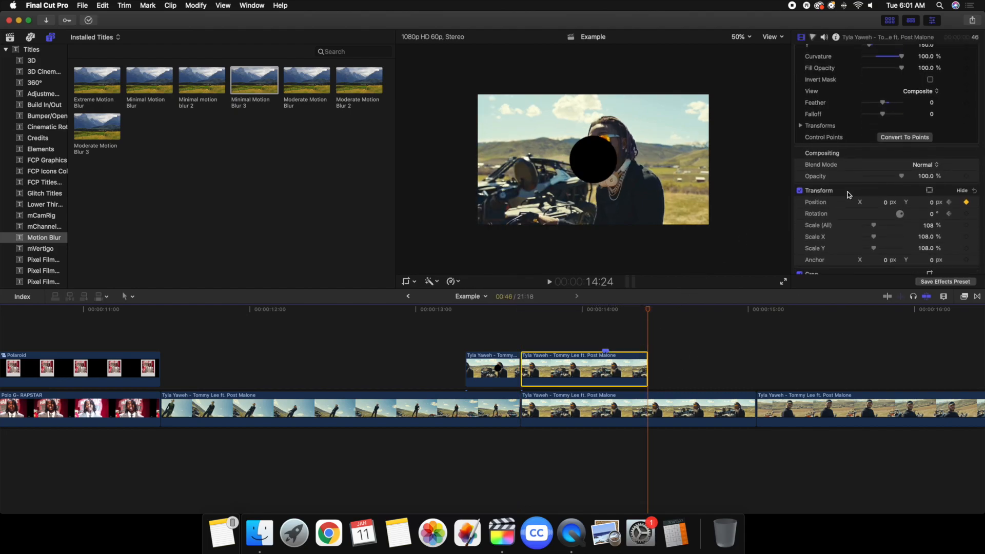
scroll(849, 194, "down", 2)
left_click(932, 182)
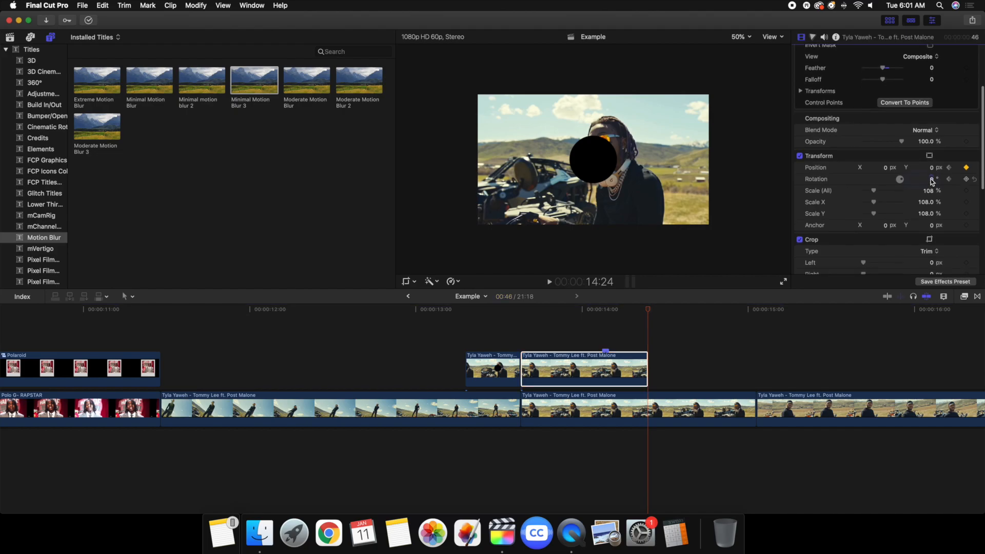
type("-65")
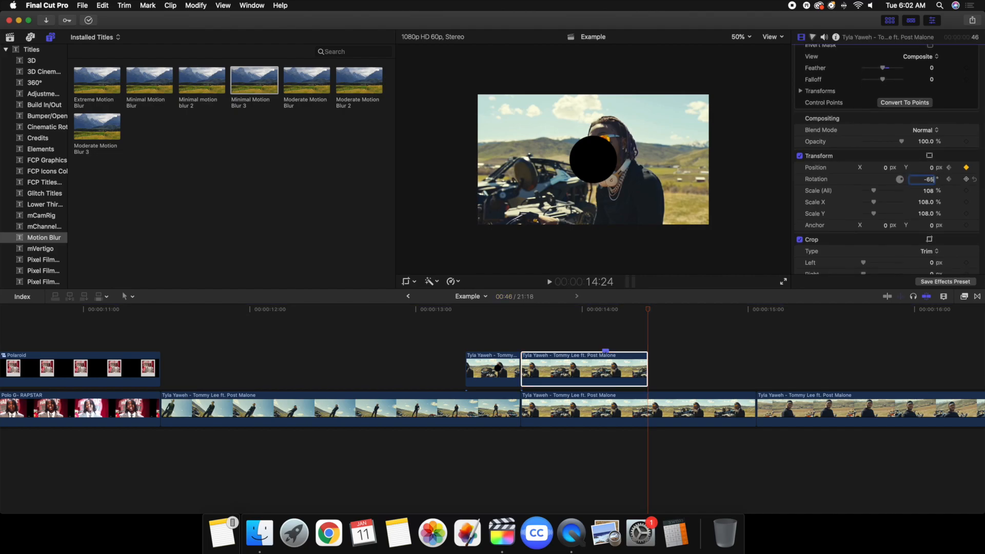
type("0")
key("Return")
left_click(525, 339)
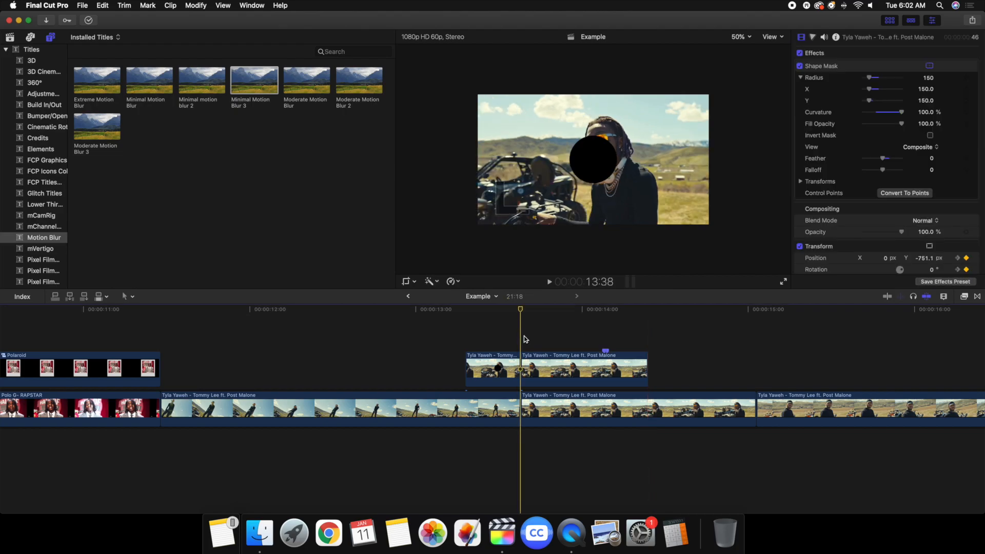
- Play back the spinning circle animation on the upper clip
key("space")
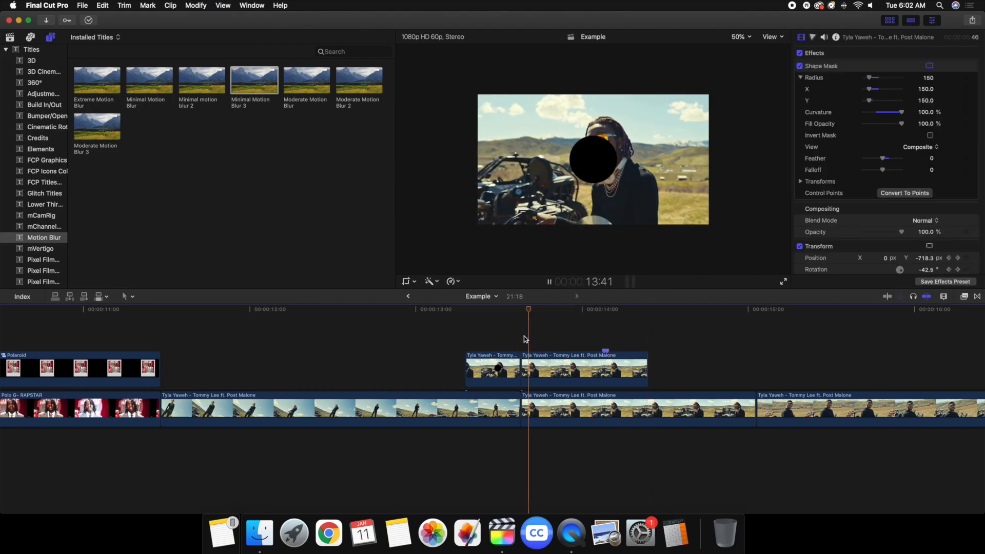
left_click(362, 344)
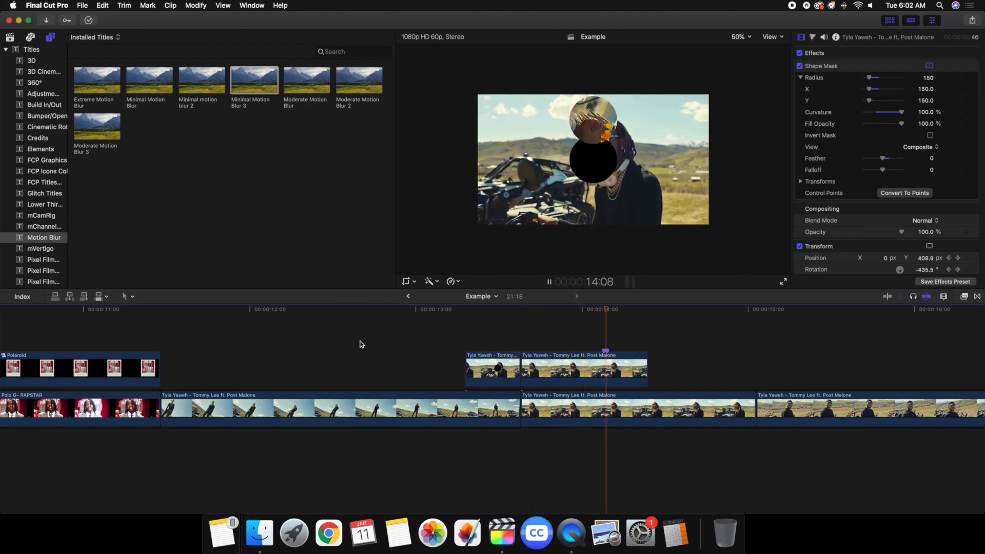
key("space")
- Move the next Tyla Yaweh clip from the storyline to the upper layer directly after the circle clip, and copy the masked lower clip
left_click_drag(676, 402, 580, 359)
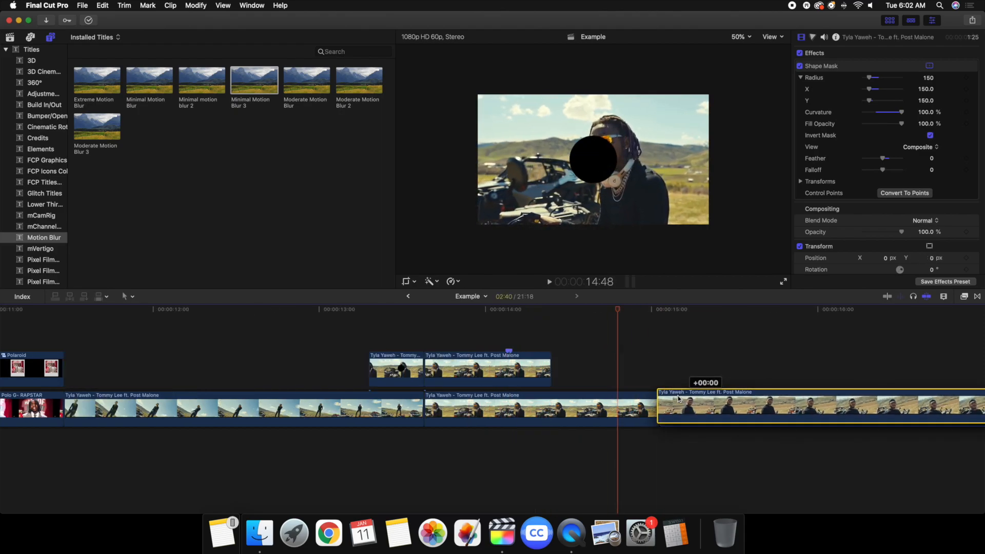
key("super+c")
left_click(599, 409)
key("super+c")
- Paste only the Shape Mask effect onto the moved clip, leaving out Transform and Volume, and turn off Invert Mask
left_click(603, 373)
key("shift+super+v")
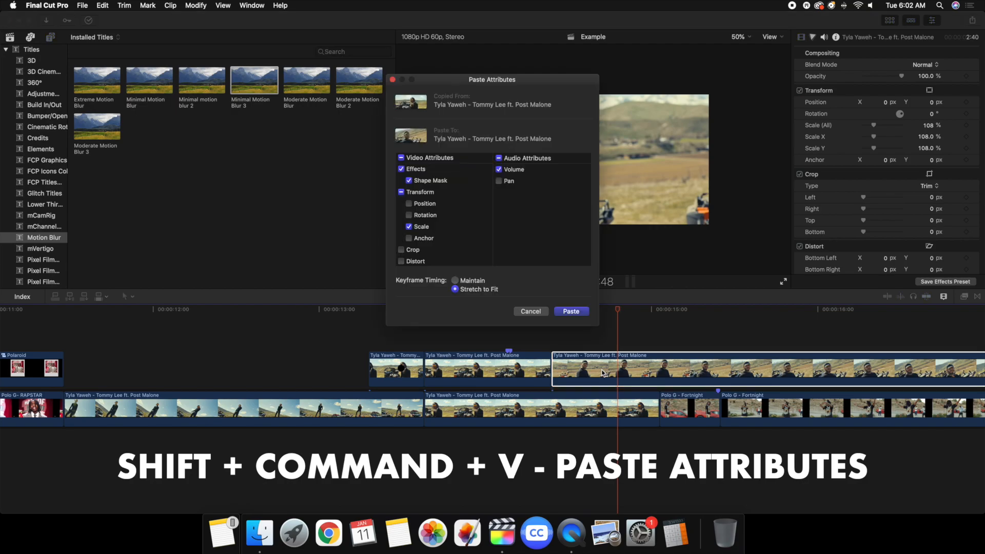
left_click(400, 193)
left_click(401, 193)
left_click(499, 170)
left_click(571, 311)
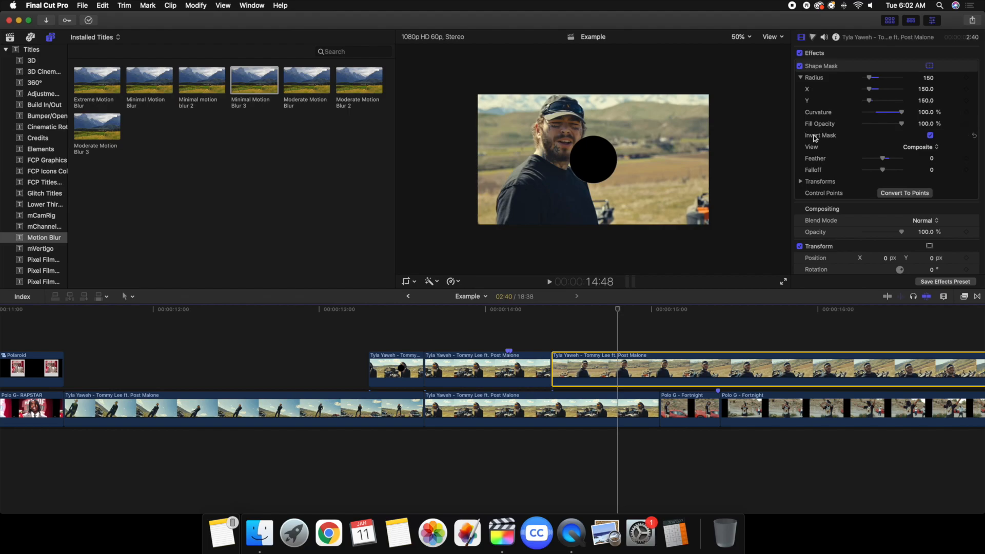
left_click(930, 136)
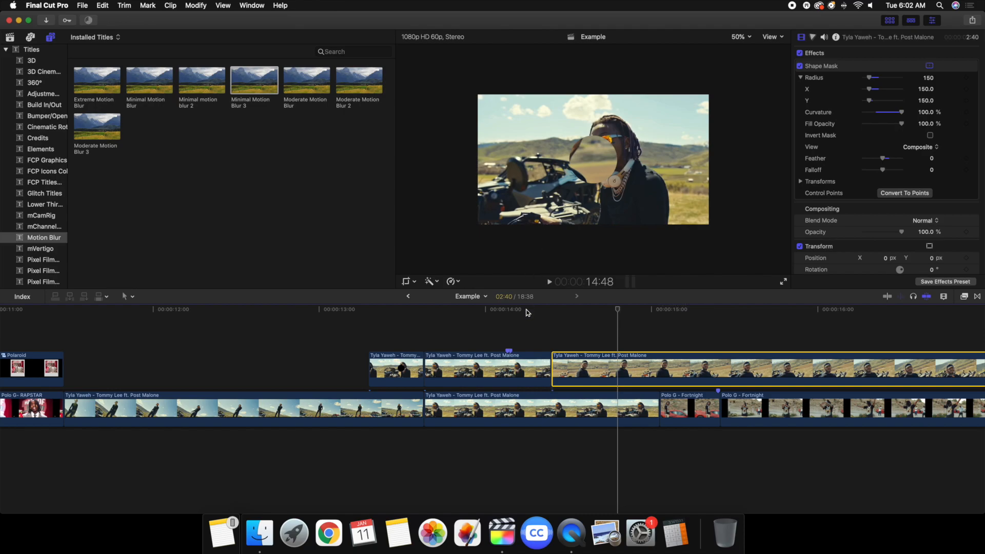
- Mark the moved clip 10 frames in, at 14:34, and add a keyframe for the shape mask's scale at 100% there
left_click(555, 337)
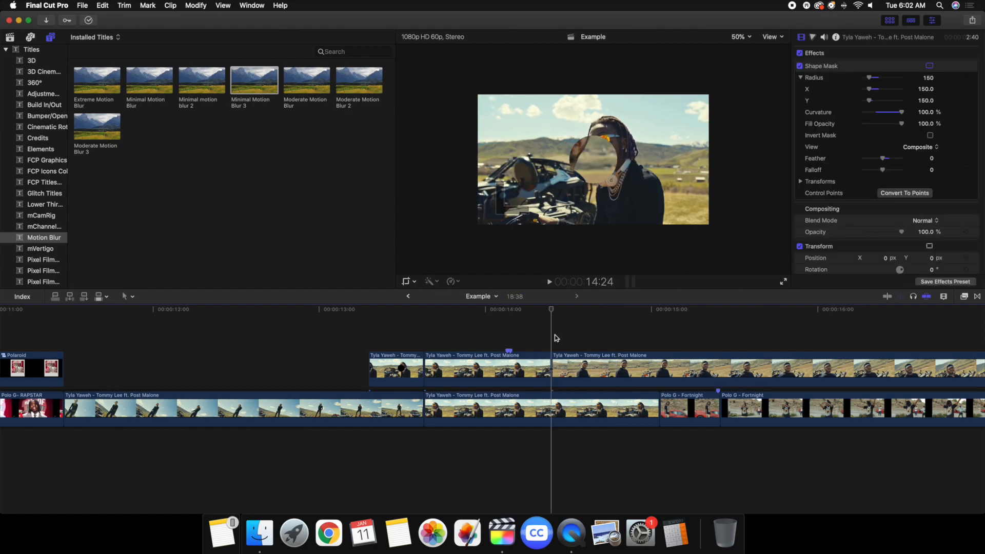
key("Right")
key("Right")
key("Right")
key("Right")
key("Right")
key("Right")
key("Right")
key("Right")
key("Right")
key("Right")
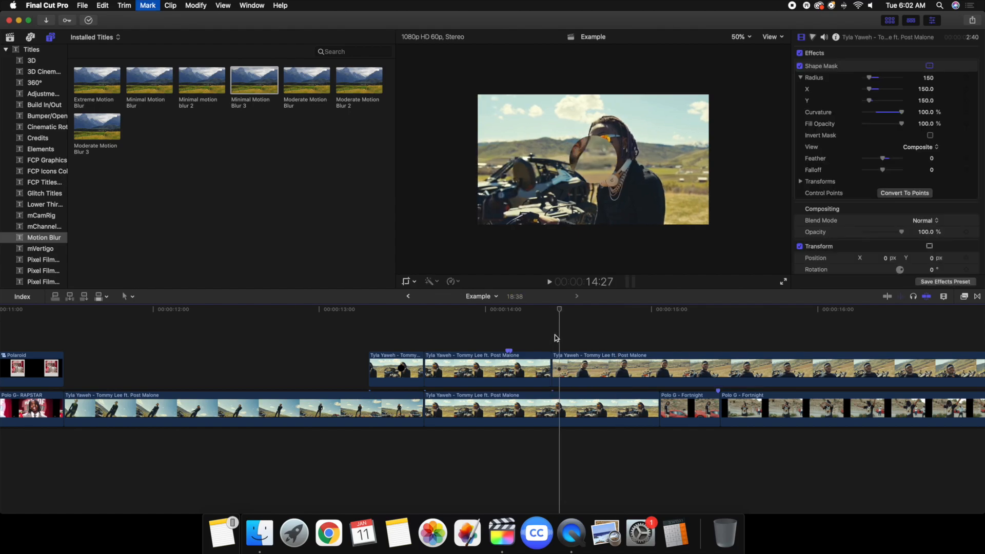
key("m")
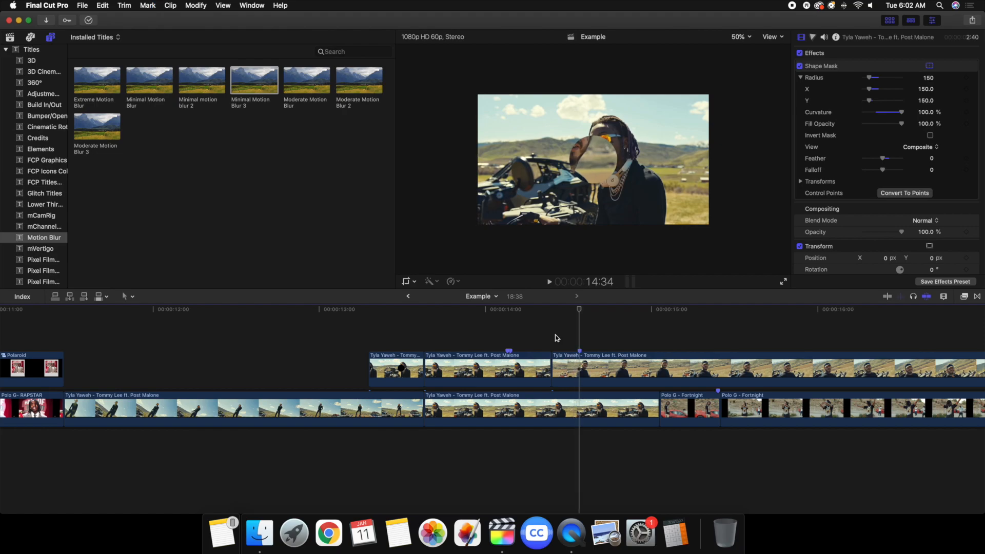
left_click(800, 182)
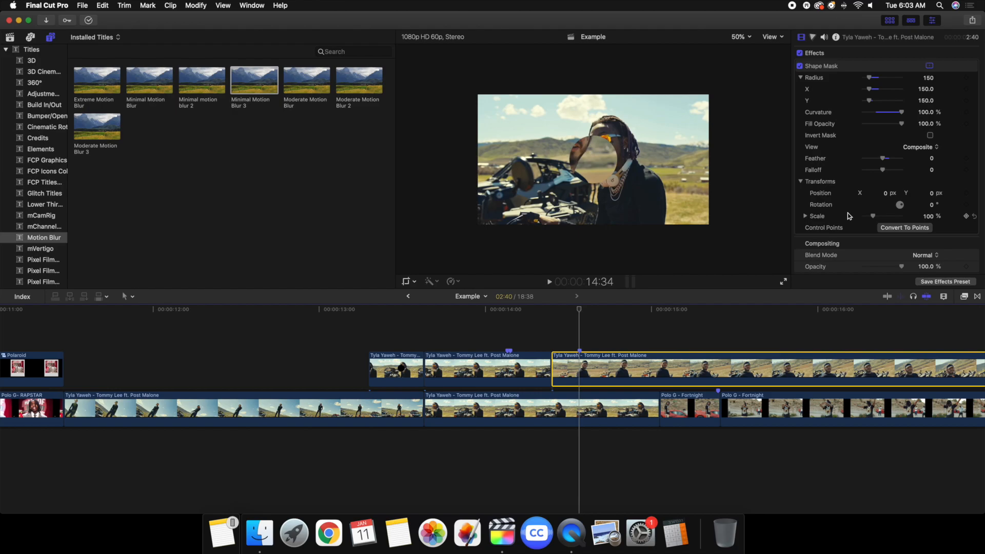
left_click(967, 216)
- Mark the upper clip 20 frames further on, at 14:54, and set the shape mask's scale to 619% there
key("Right")
key("Right")
key("Right")
key("Right")
key("Right")
key("Right")
key("Right")
key("Right")
key("Right")
key("Right")
key("Right")
key("Right")
key("Right")
key("Right")
key("Right")
key("Right")
key("Right")
key("Right")
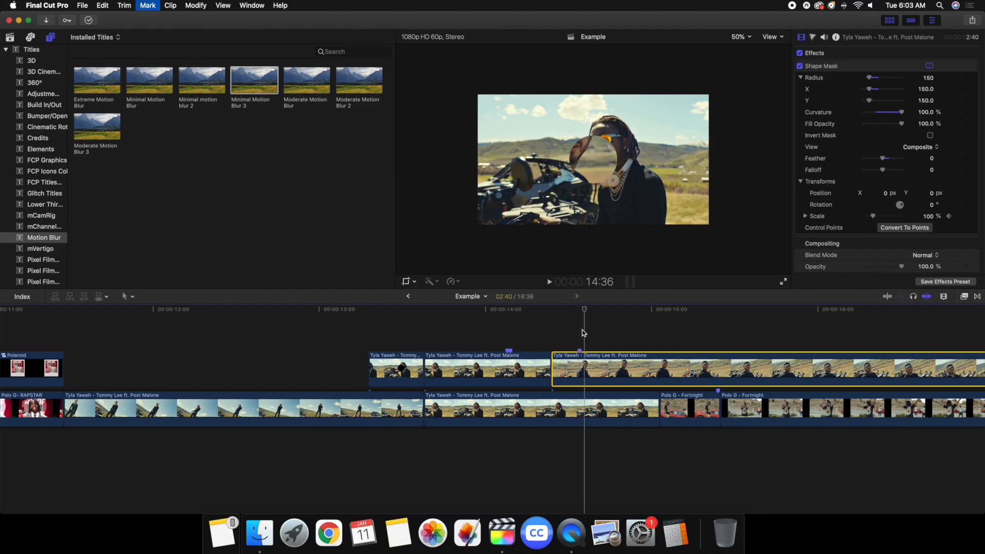
key("Right")
key("Right")
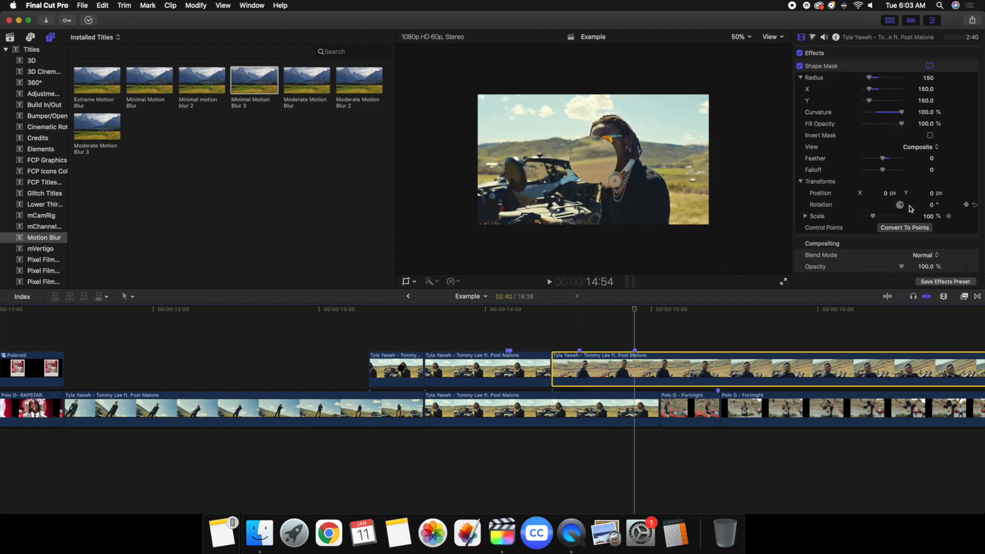
left_click_drag(928, 218, 967, 216)
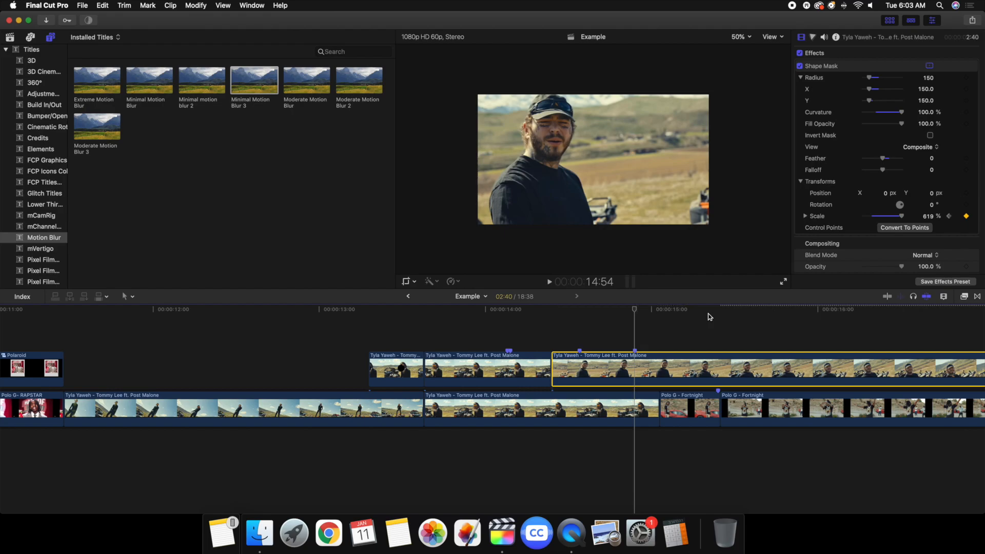
- Play the sequence from before the circle cutout through the expanding mask
left_click(302, 342)
key("space")
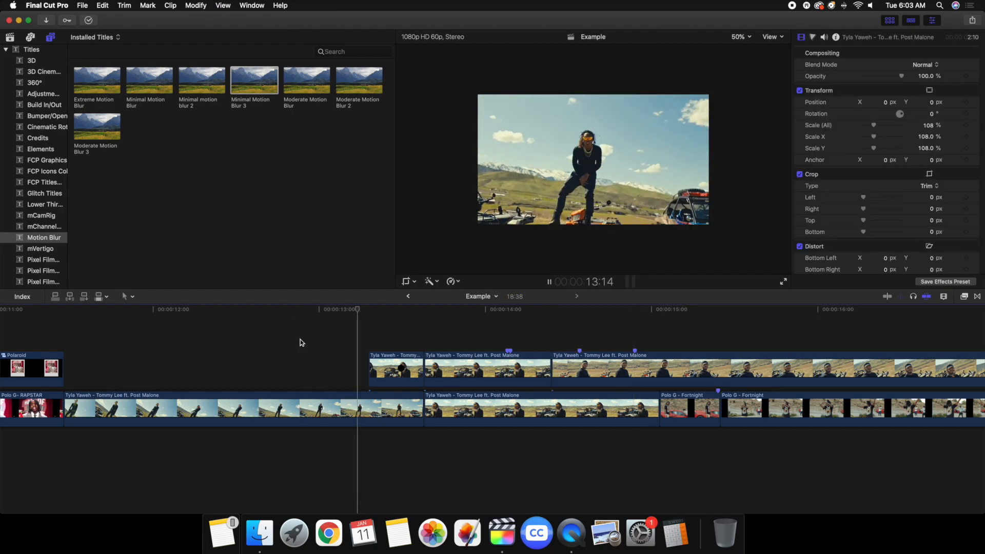
left_click(300, 339)
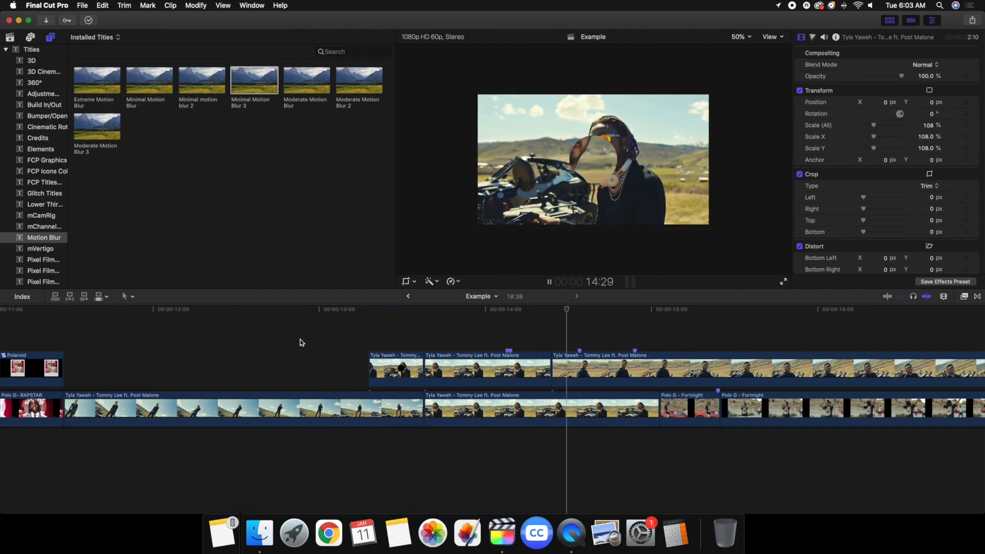
key("space")
- Trim the end of the upper masked clip to 15:03, flush with the end of the clip below it
left_click(658, 364)
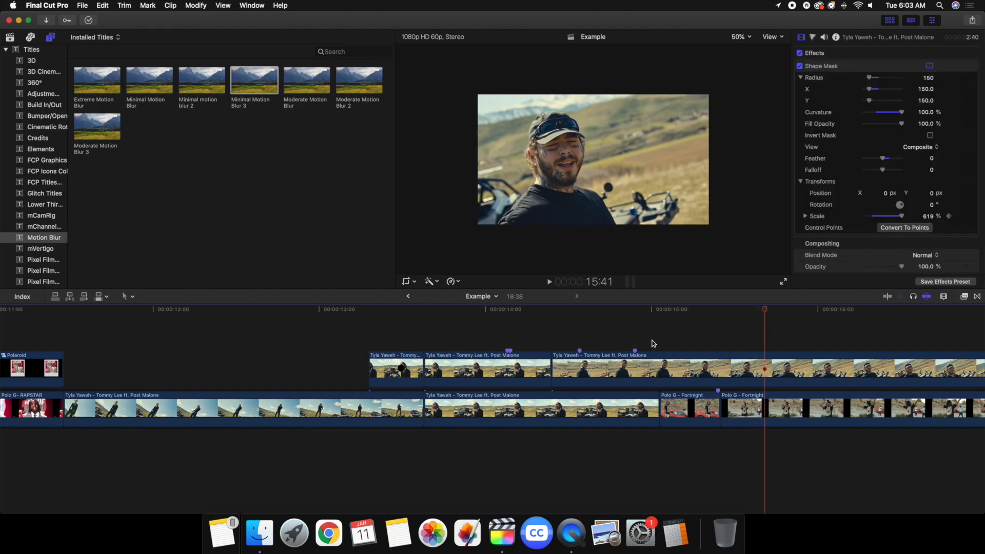
key("alt+bracketright")
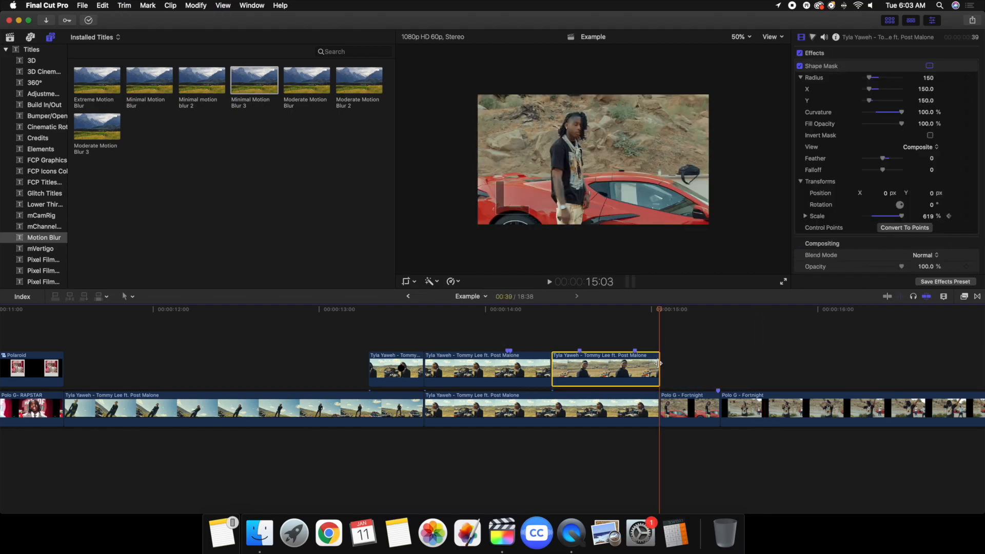
left_click(616, 343)
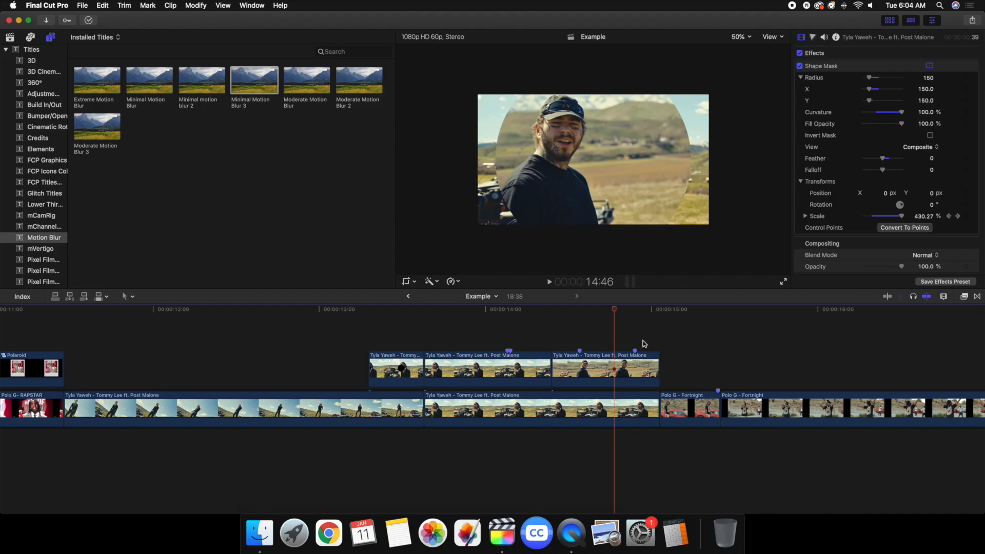
- Show the transform controls for the short Polo G - Fortnight clip at its 15:24 marker and set its scale to 112%
left_click(716, 360)
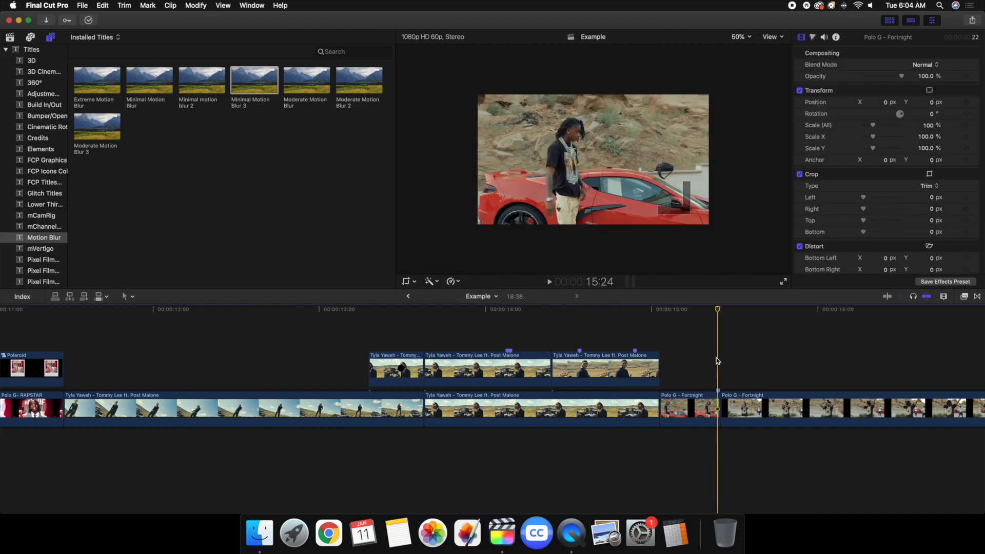
key("super+equal")
key("super+equal")
scroll(733, 366, "right", 2)
scroll(734, 366, "right", 1)
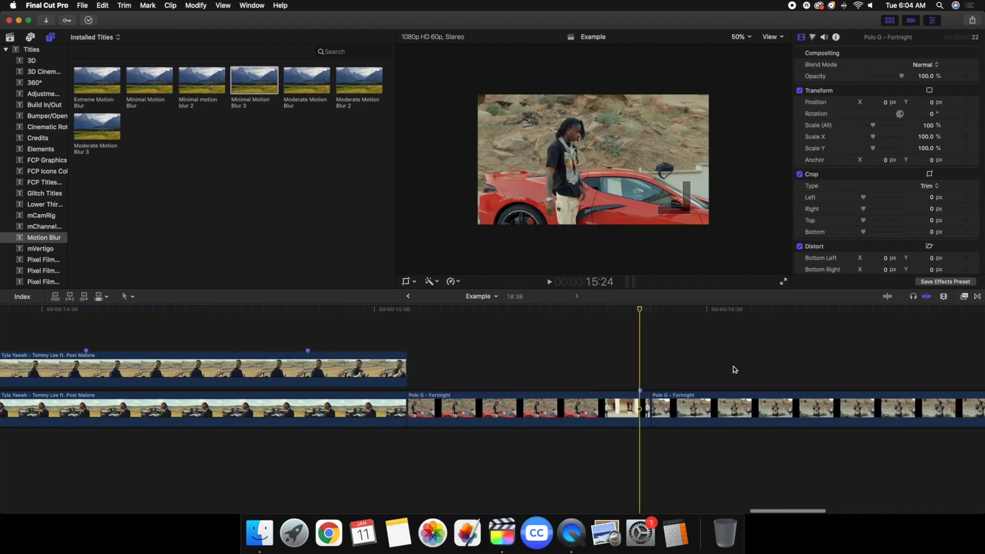
left_click(643, 409)
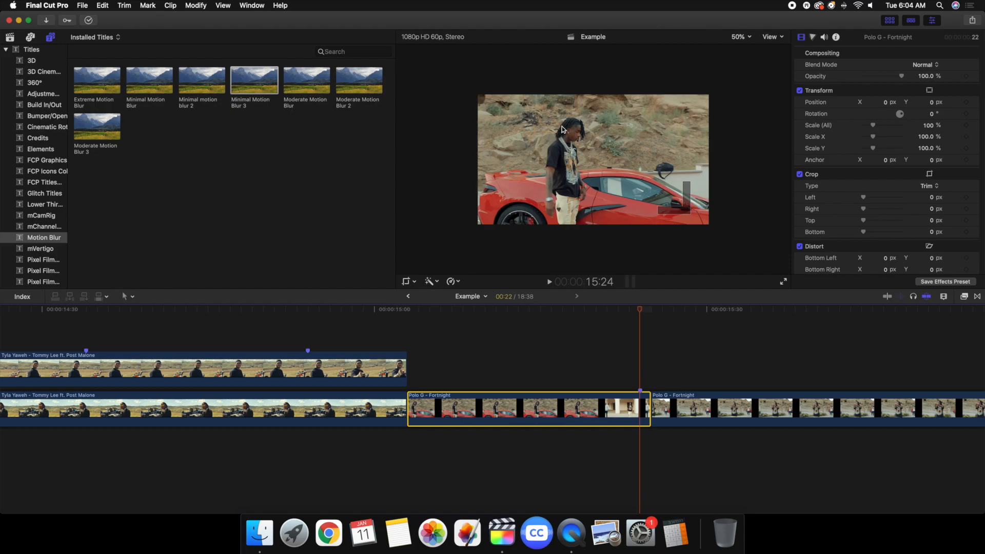
left_click(415, 282)
left_click(420, 291)
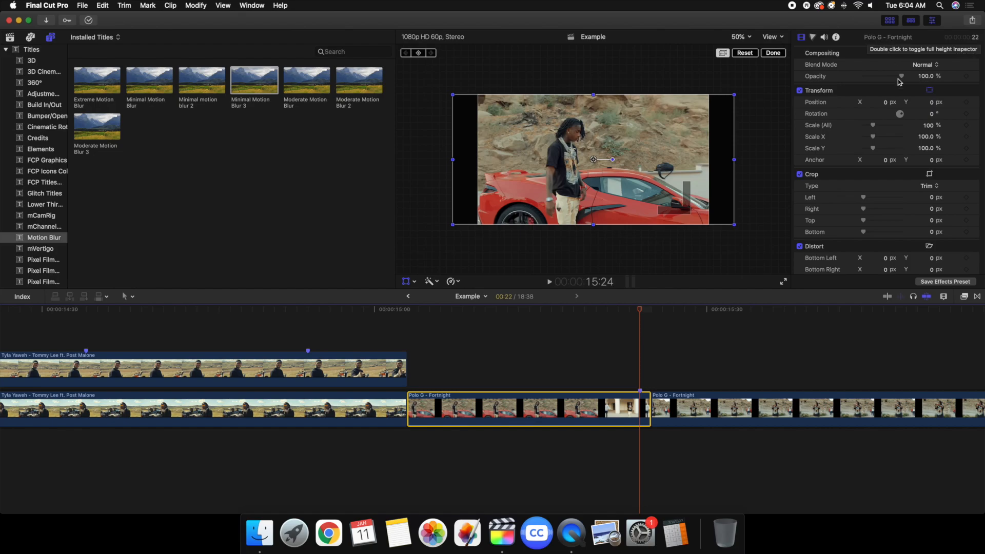
left_click(928, 126)
type("112")
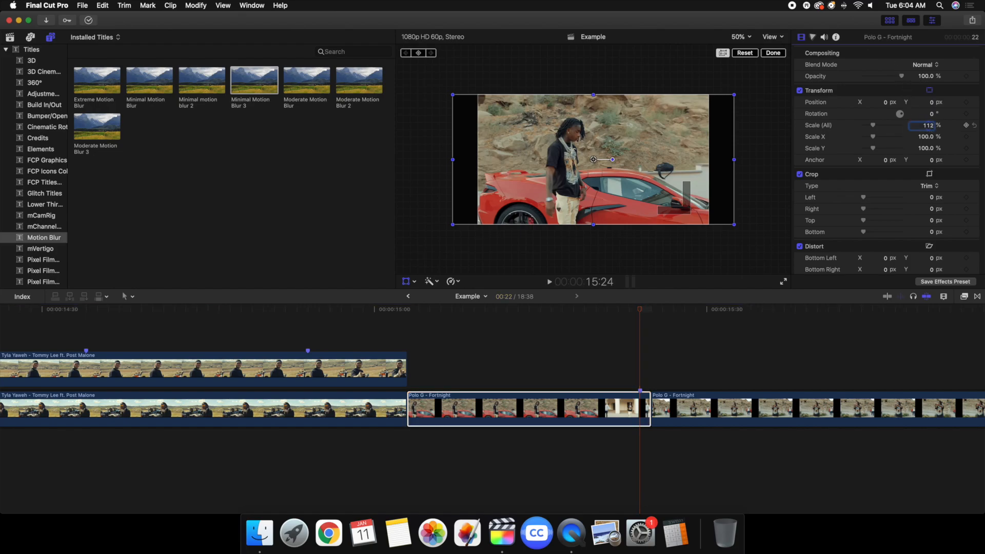
key("Return")
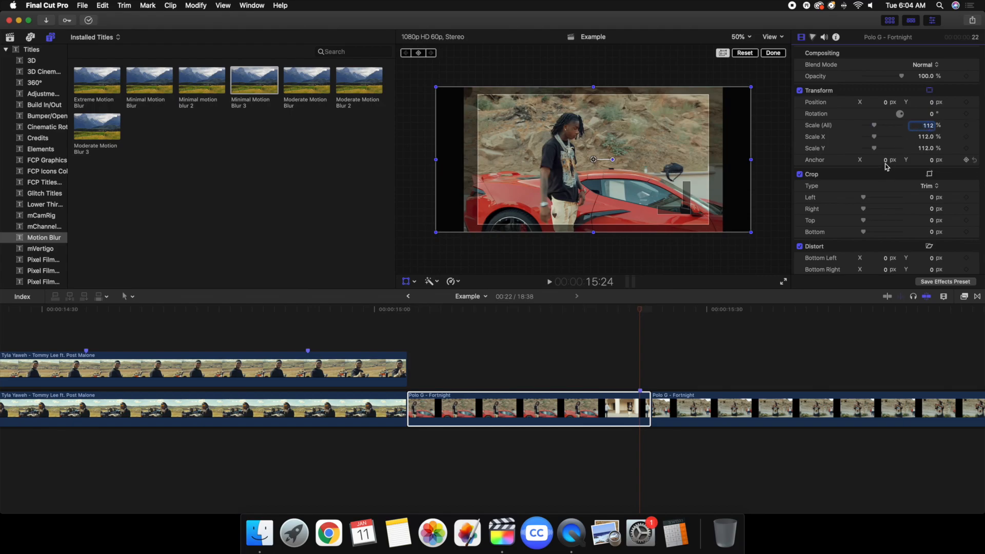
- Shift the Polo G clip's anchor to about X -185.5 px and Y -522.3 px
left_click_drag(886, 164, 814, 165)
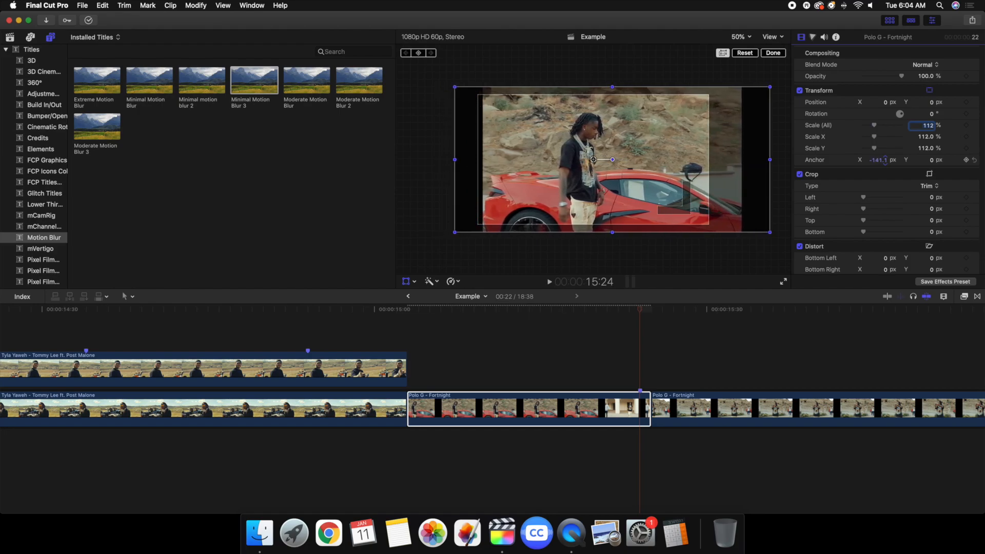
left_click_drag(887, 162, 865, 162)
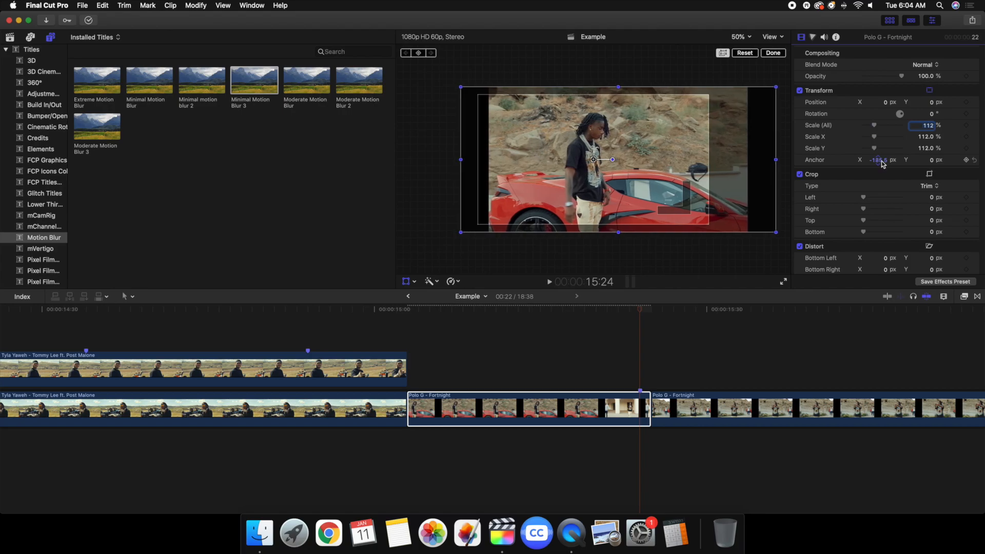
left_click_drag(935, 160, 799, 160)
- Reposition the Polo G clip in the frame to about X 5.8 px and Y -637.5 px, and close the transform controls
left_click_drag(627, 116, 627, 183)
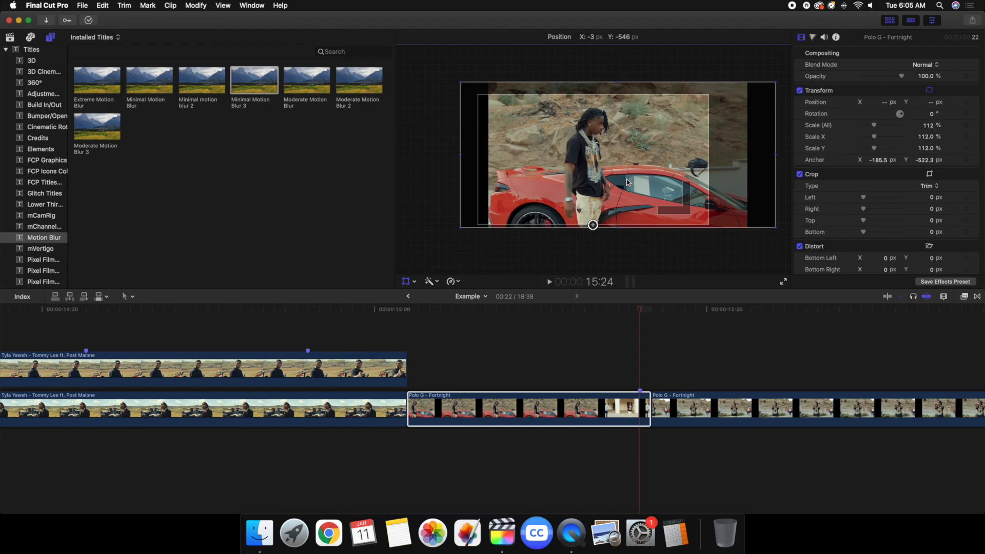
left_click_drag(627, 182, 629, 190)
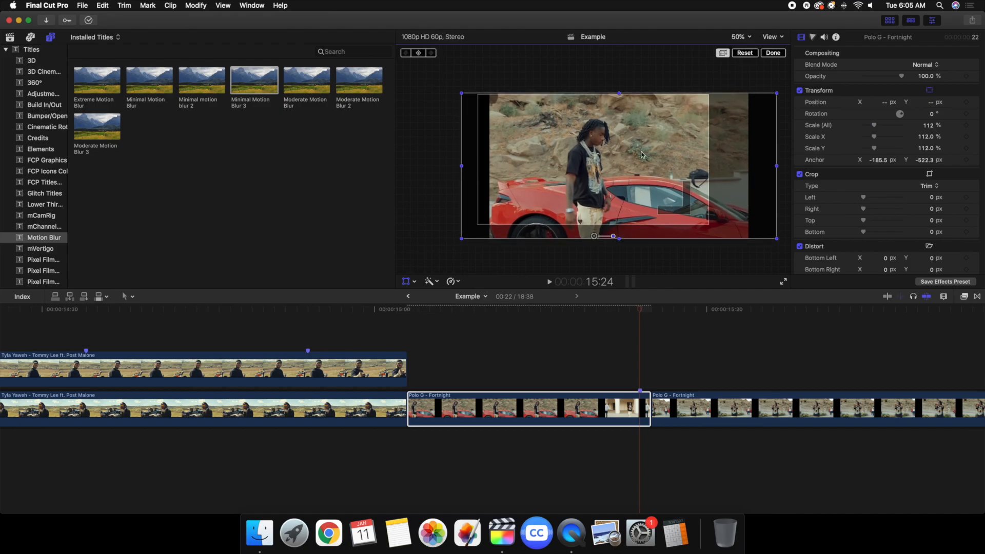
left_click(771, 53)
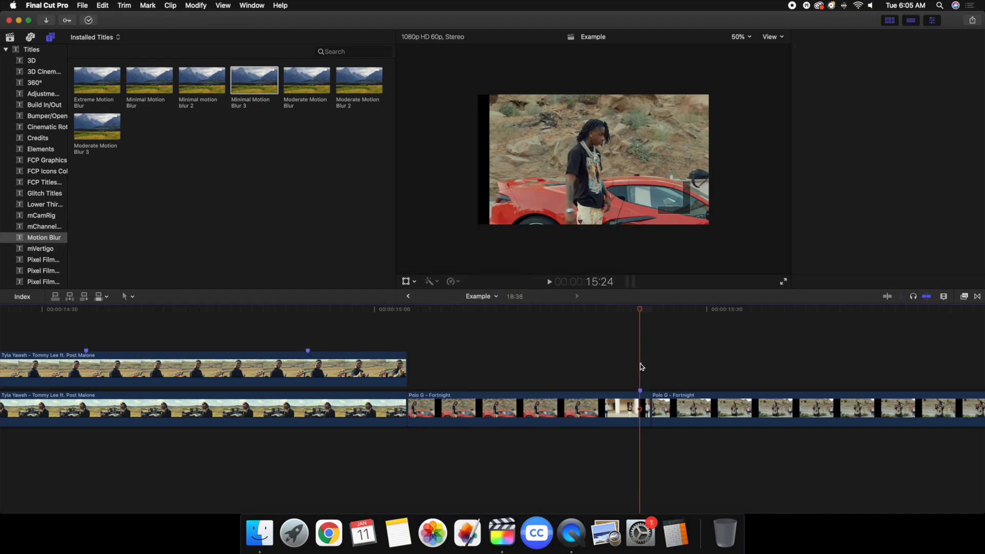
- Apply a Hold speed segment to the short Polo G clip at 15:24 and shorten it so the clip lasts 22 frames
left_click(644, 409)
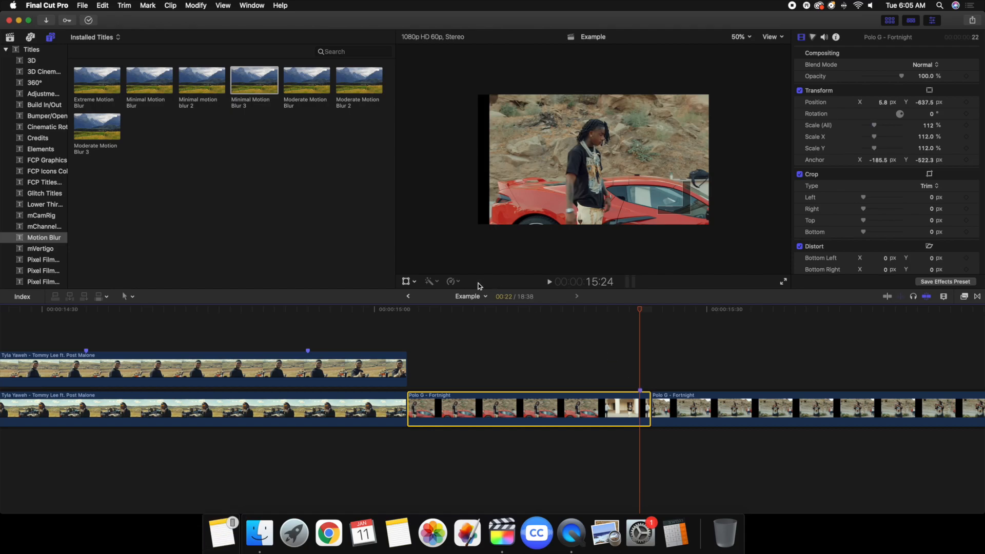
left_click(452, 282)
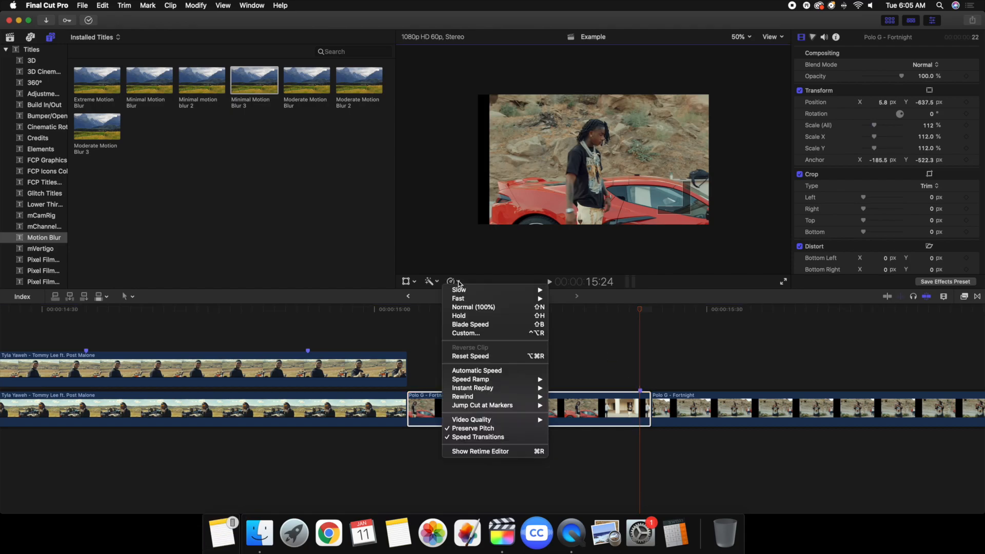
left_click(468, 317)
left_click(642, 361)
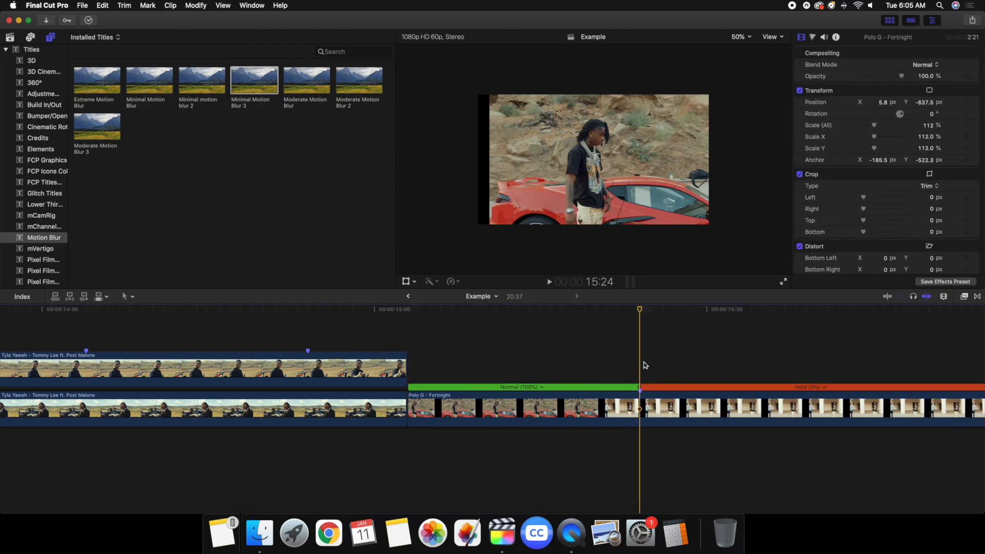
key("alt+]")
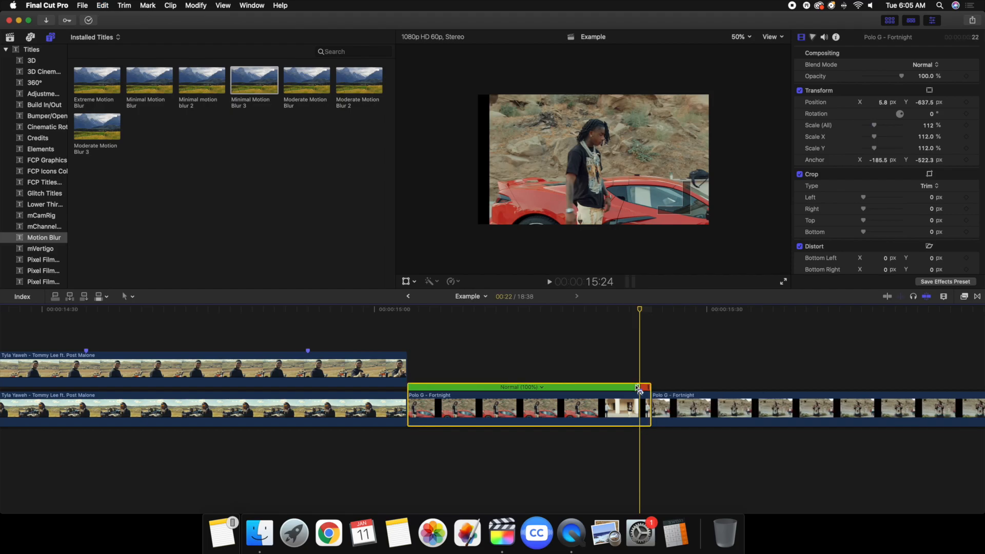
key("super+z")
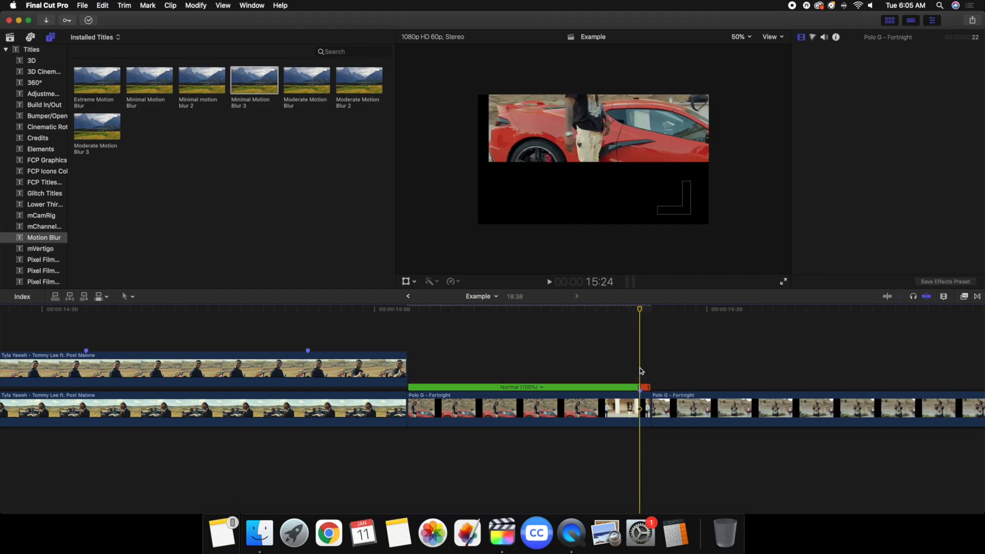
key("shift+super+z")
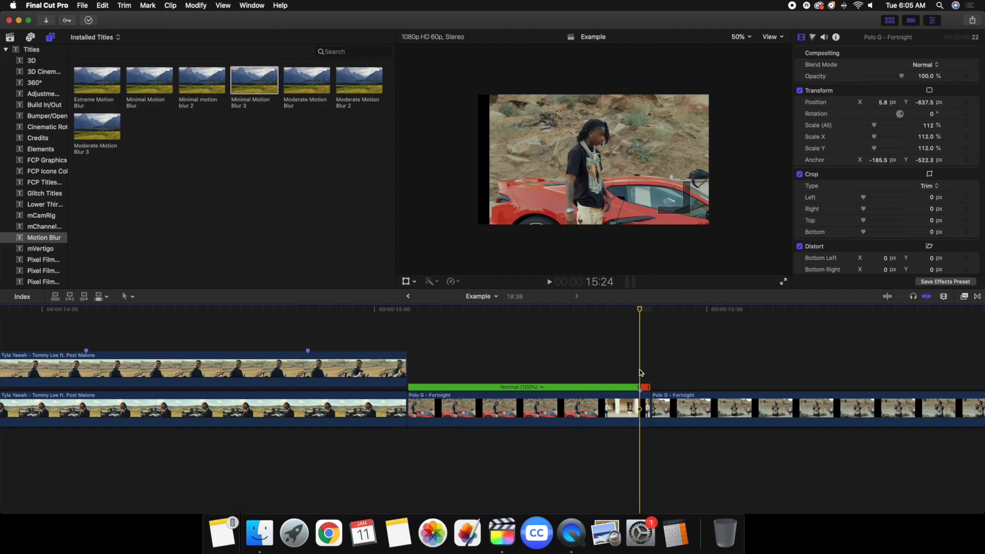
- Reposition the short Polo G clip at 15:24 to about X -189.4 px and Y -606.5 px, and close the transform controls
left_click(640, 405)
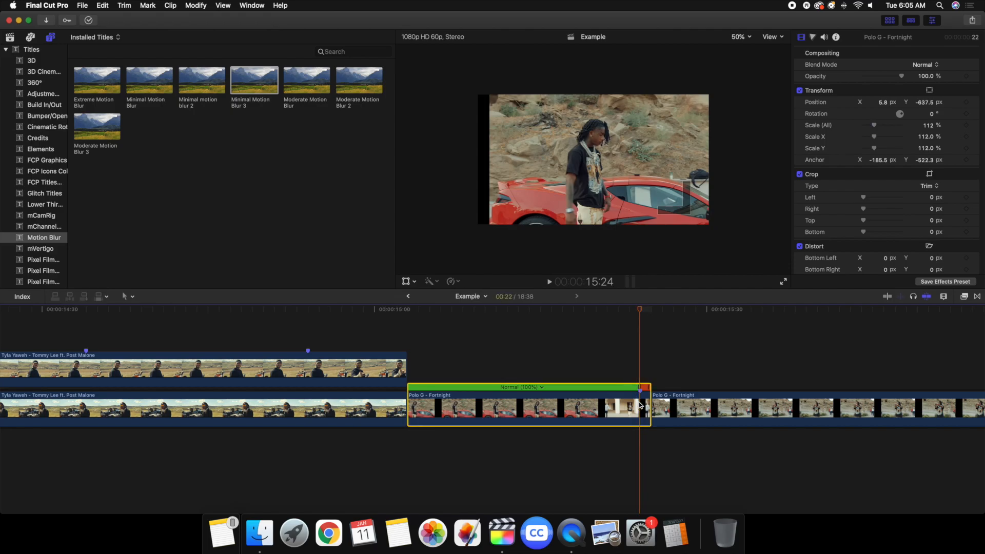
left_click(406, 281)
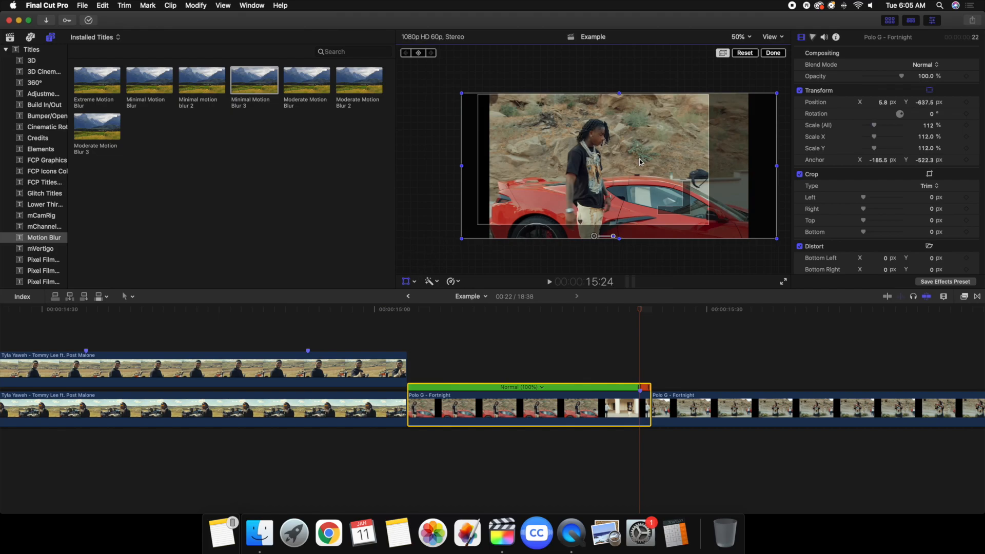
left_click_drag(642, 164, 624, 148)
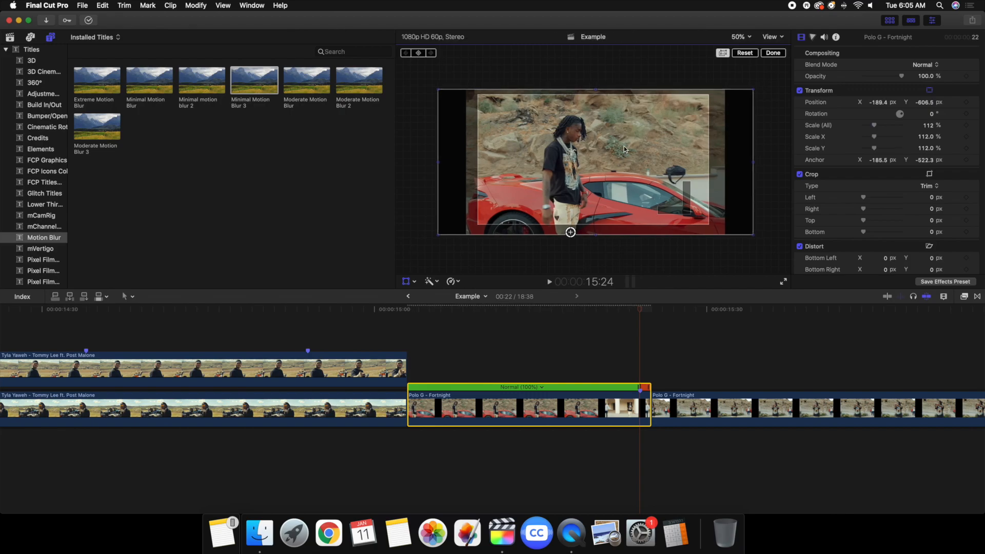
left_click(773, 53)
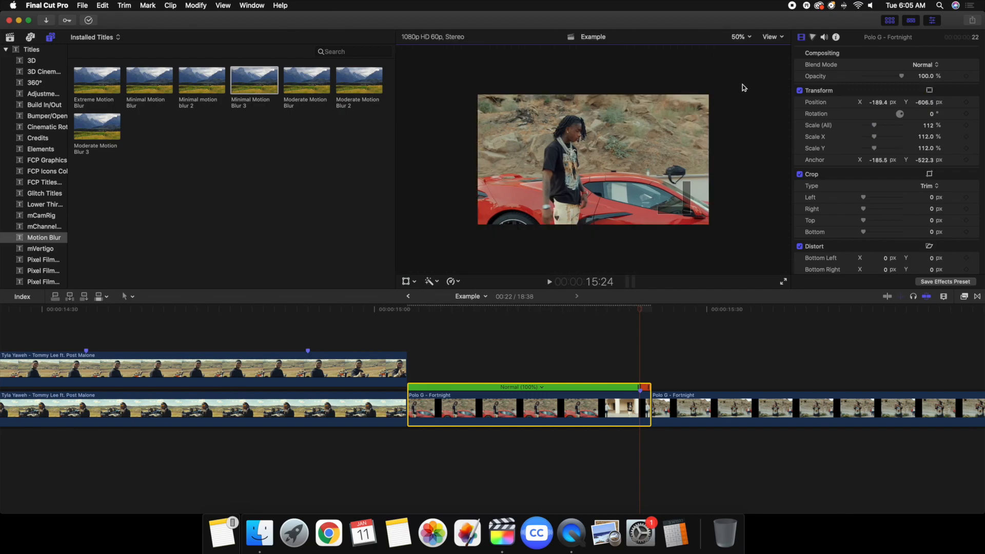
- Apply a Hold speed segment to the short Polo G clip at its 15:24 marker
left_click(640, 403)
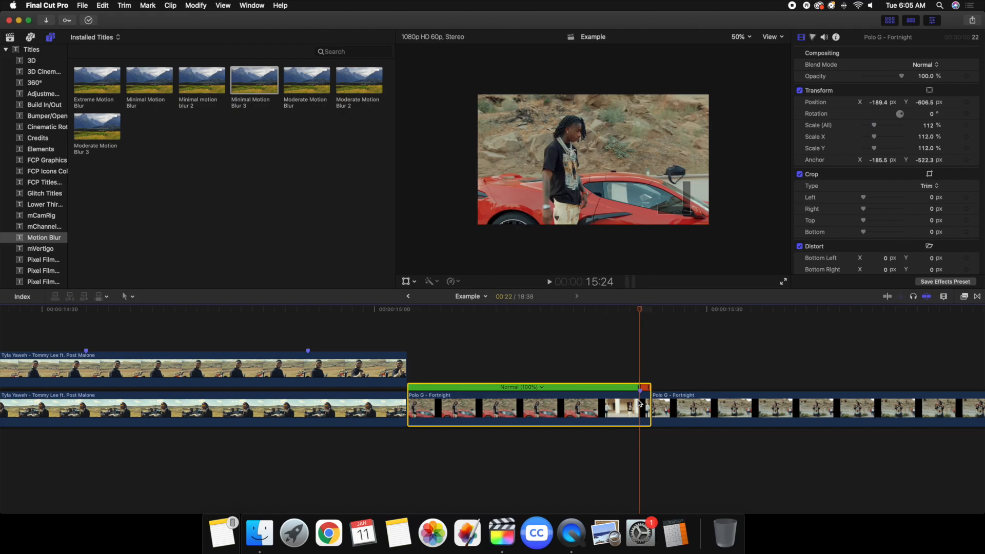
left_click(459, 283)
left_click(459, 283)
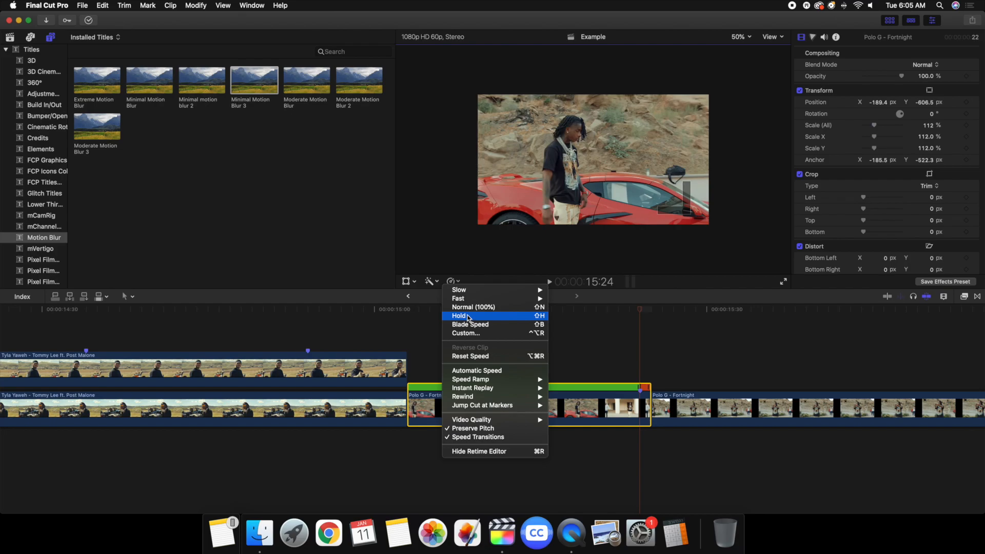
left_click(469, 317)
left_click(640, 354)
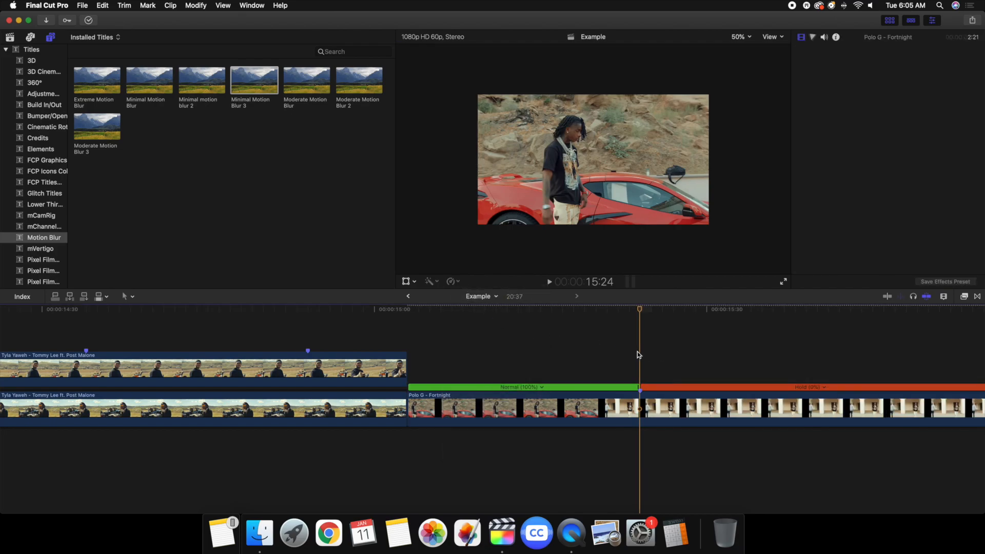
- Cut the Polo G clip at 15:24, set the held part's duration to 20 frames, and connect it above the following Polo G clip
left_click(641, 409)
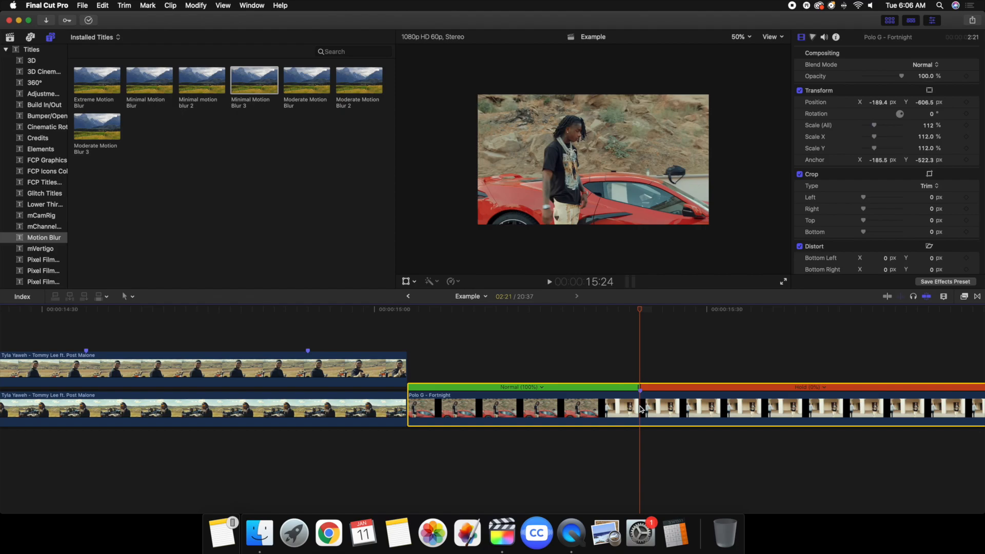
key("super+b")
scroll(675, 403, "right", 3)
left_click(673, 400)
key("ctrl+d")
type("20")
key("Return")
left_click_drag(654, 408, 658, 360)
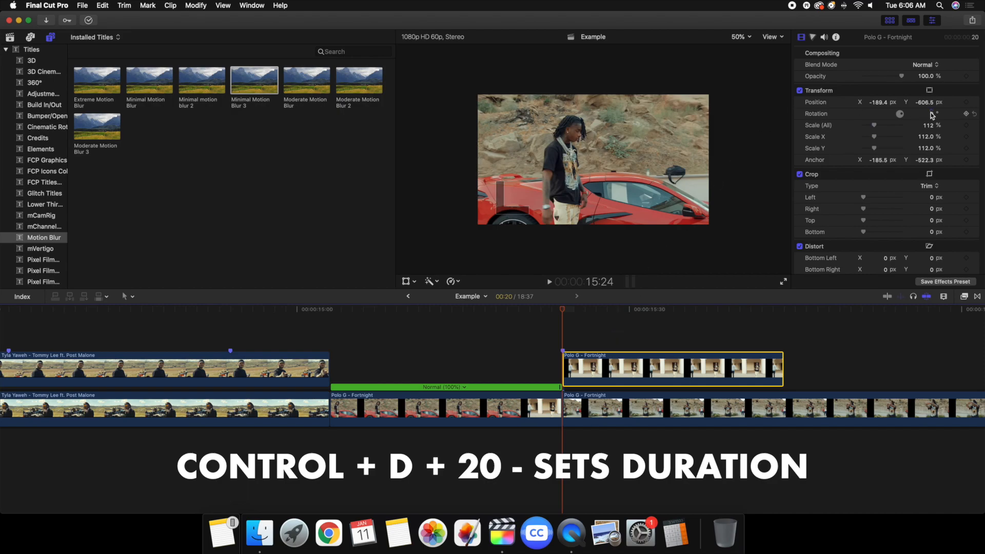
- Try rotating the connected Polo G freeze-frame clip around its anchor, and undo the rotation
mouse_move(933, 116)
left_mouse_down()
mouse_move(878, 120)
mouse_move(933, 116)
left_mouse_up()
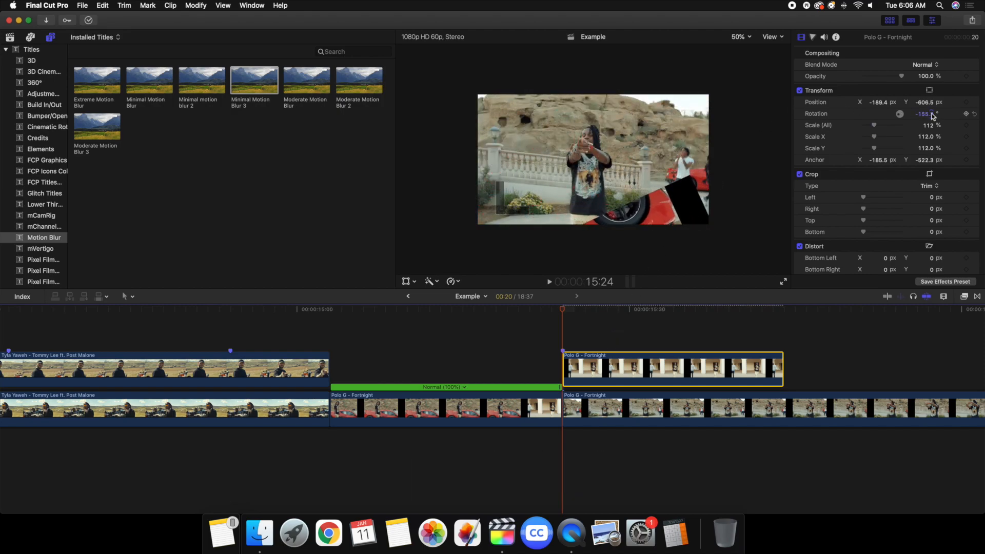
key("super+z")
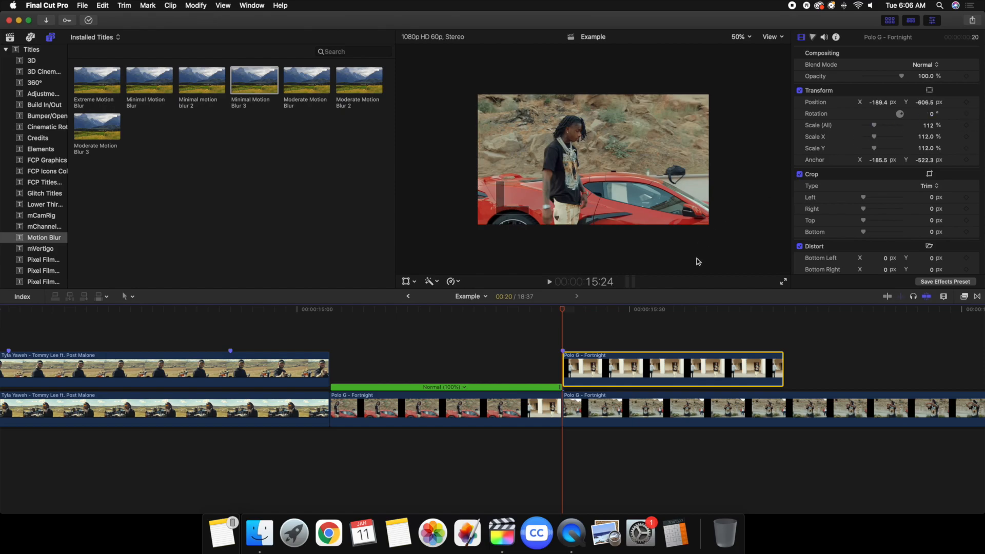
- Apply the Draw Mask effect to the connected Polo G freeze-frame clip
left_click(965, 297)
left_click_drag(888, 336, 741, 361)
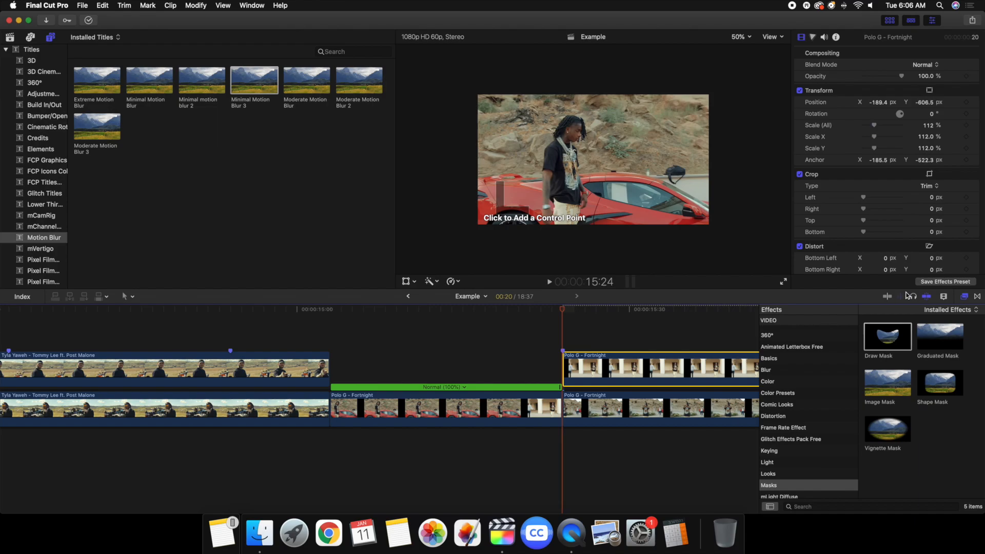
left_click(965, 296)
- Trace the man standing by the red car from head to lower body with a closed Linear draw mask
left_click(543, 202)
left_click(543, 176)
left_click(543, 150)
left_click(555, 140)
left_click(556, 129)
left_click(568, 117)
left_click(582, 120)
left_click(586, 136)
left_click(575, 146)
left_click(587, 203)
left_click(581, 213)
left_click(580, 223)
left_click(555, 223)
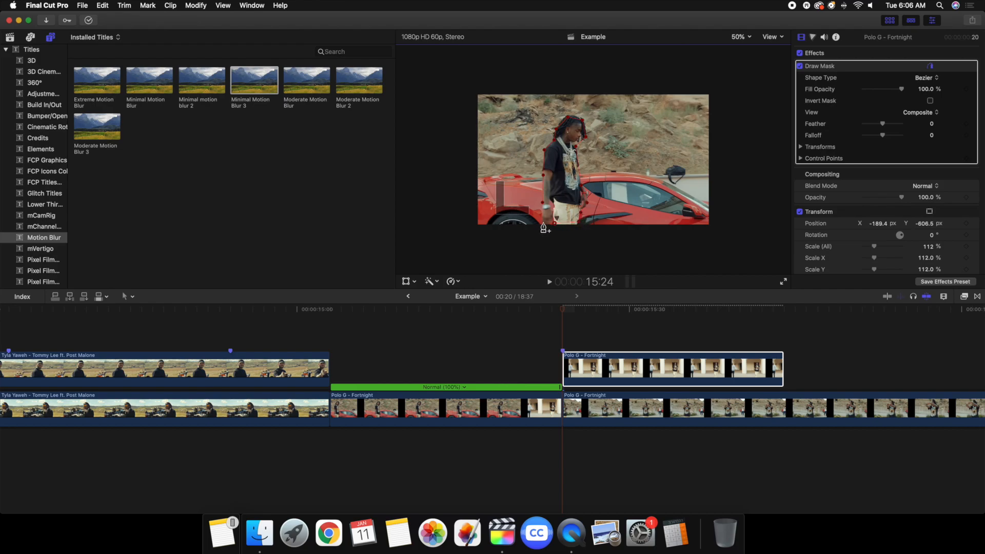
left_click(543, 207)
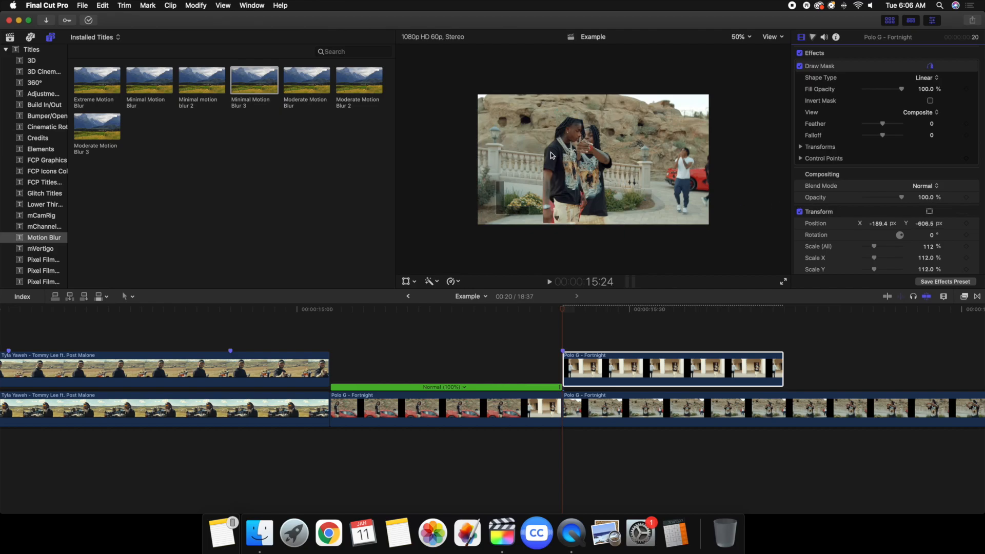
- Keyframe the masked Polo G clip's rotation from 0° at 15:24 to about -145.3° on its last frame at 15:43
left_click(585, 366)
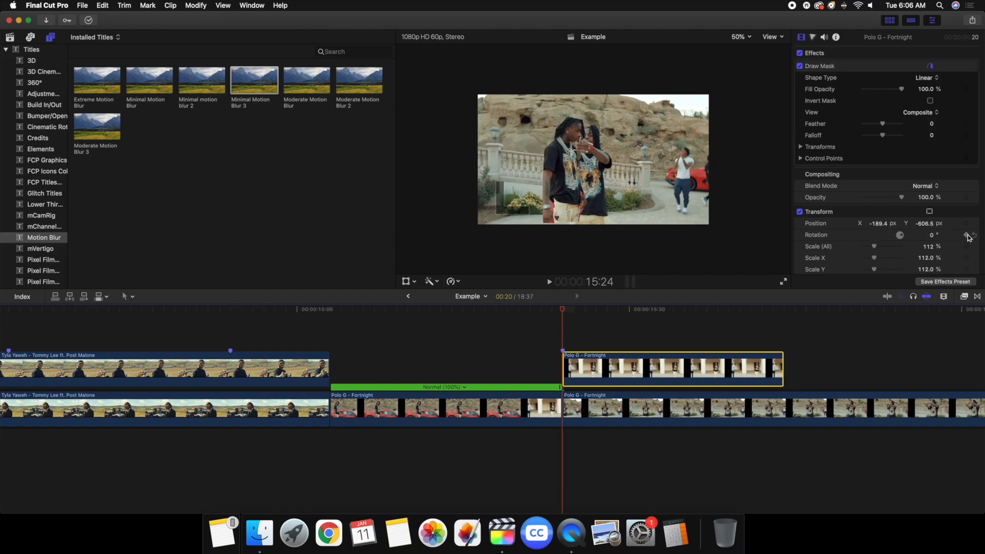
left_click(780, 339)
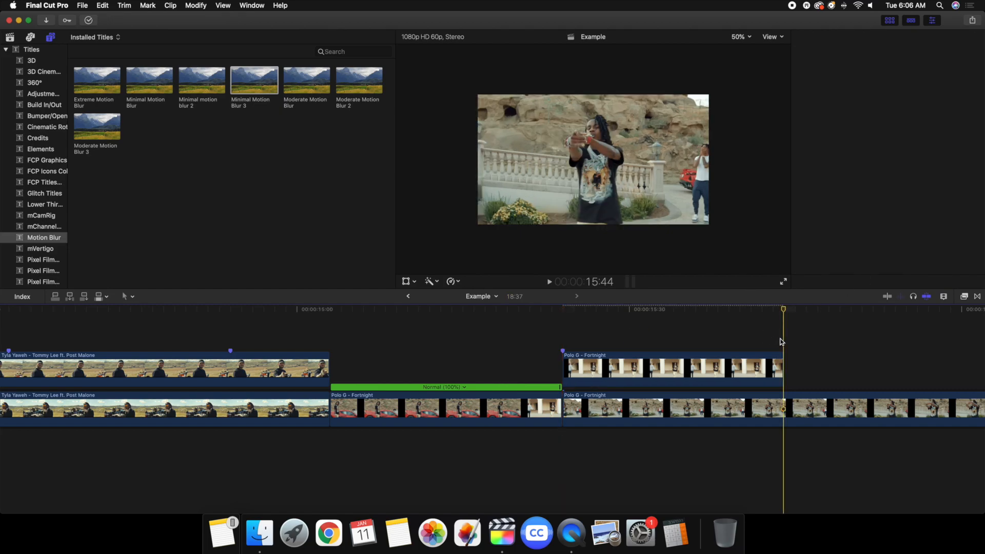
left_click(773, 359)
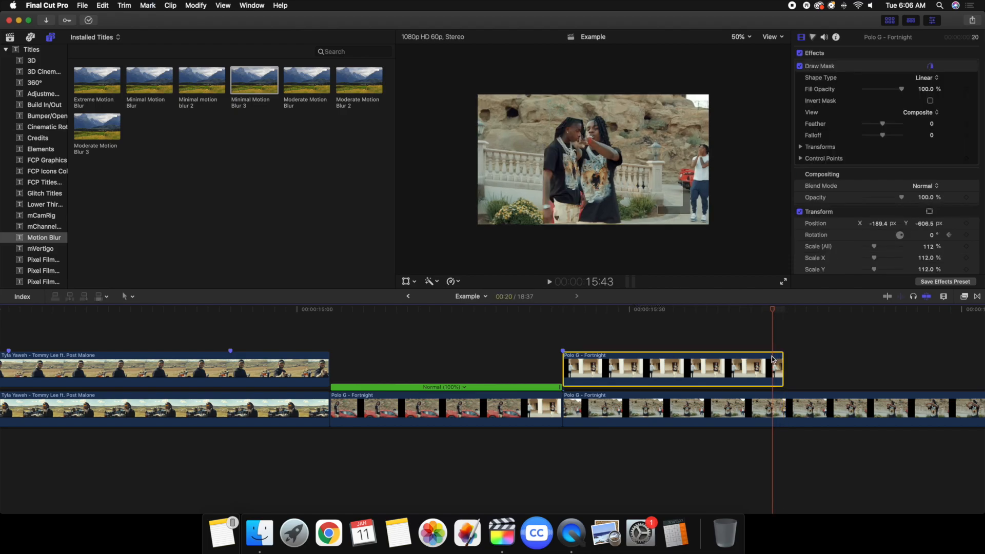
left_click_drag(933, 238, 896, 238)
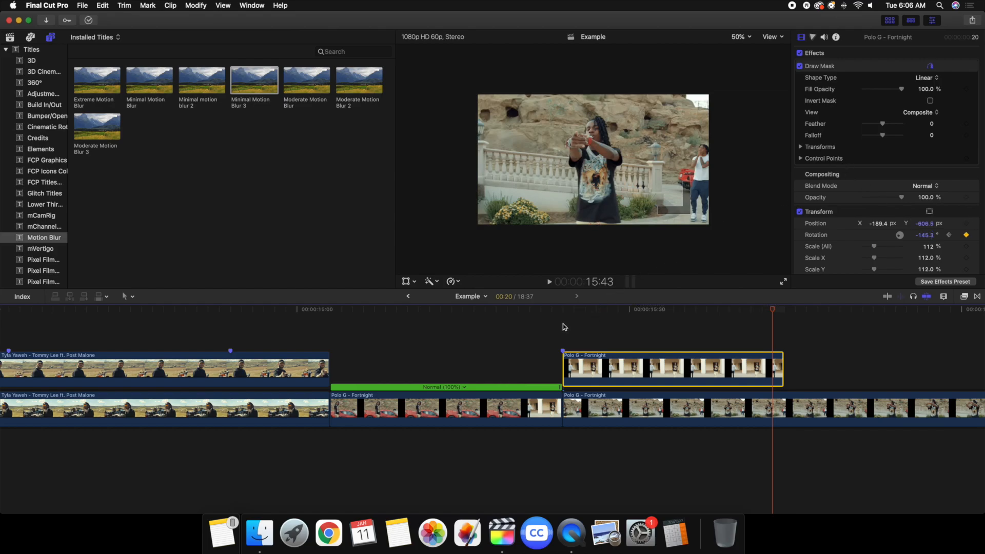
- Play back the Polo G freeze-frame rotation effect from 15:02
left_click(322, 320)
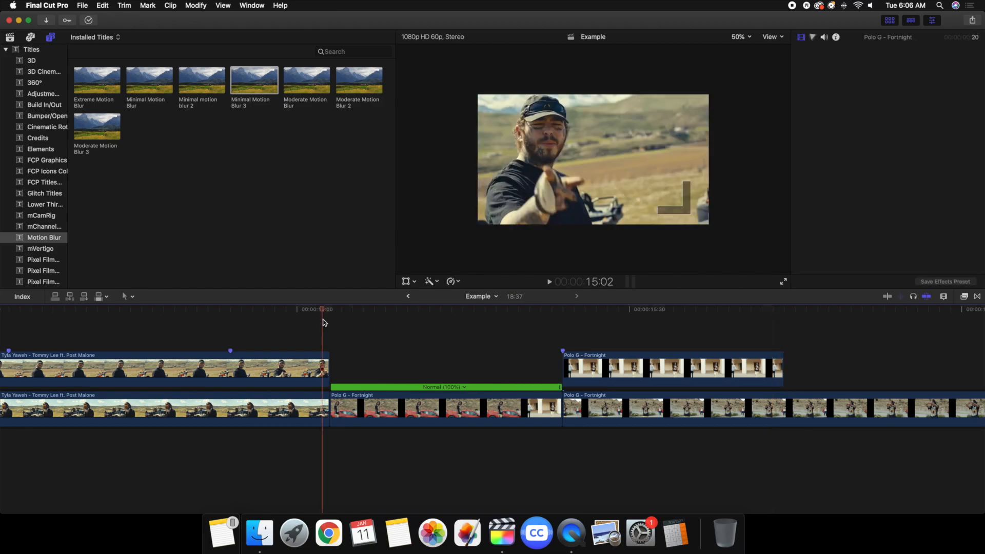
key("space")
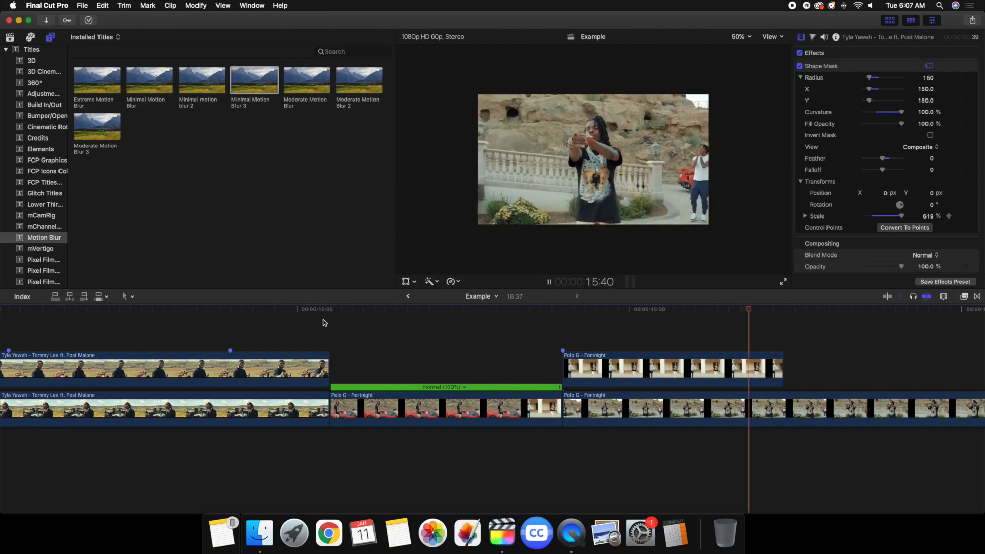
key("space")
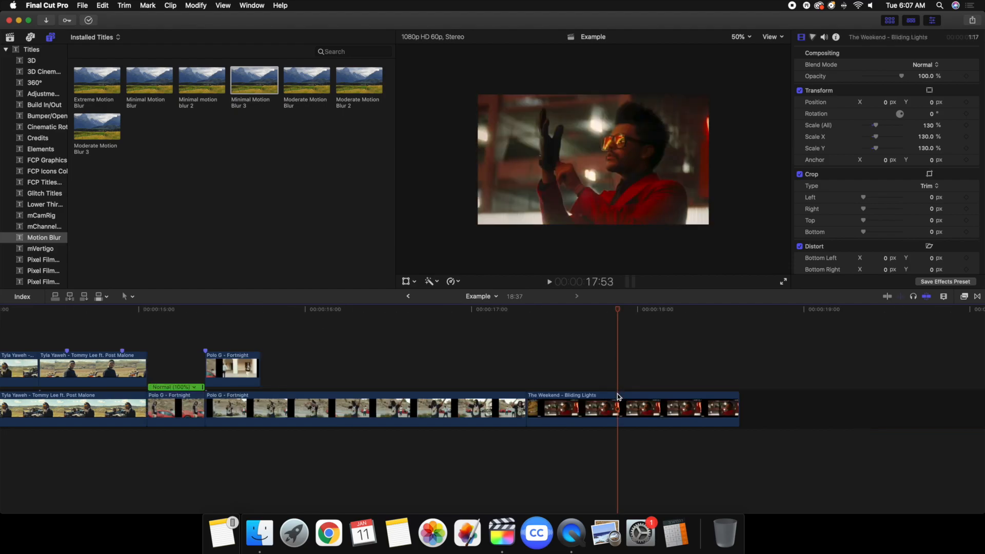
- Apply the mLight Diffuse 01 effect to The Weekend clip at the end of the timeline
left_click(618, 395)
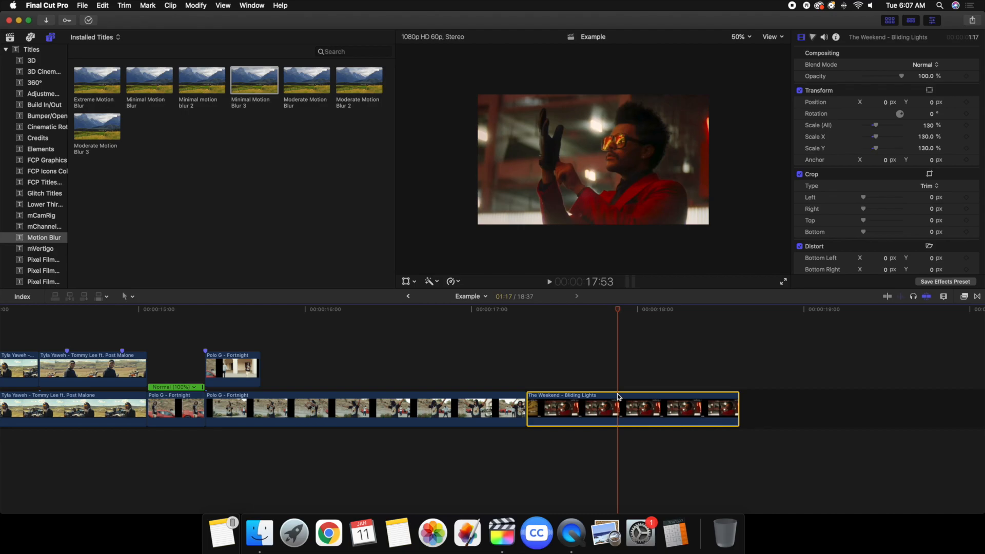
left_click(964, 297)
scroll(810, 371, "down", 5)
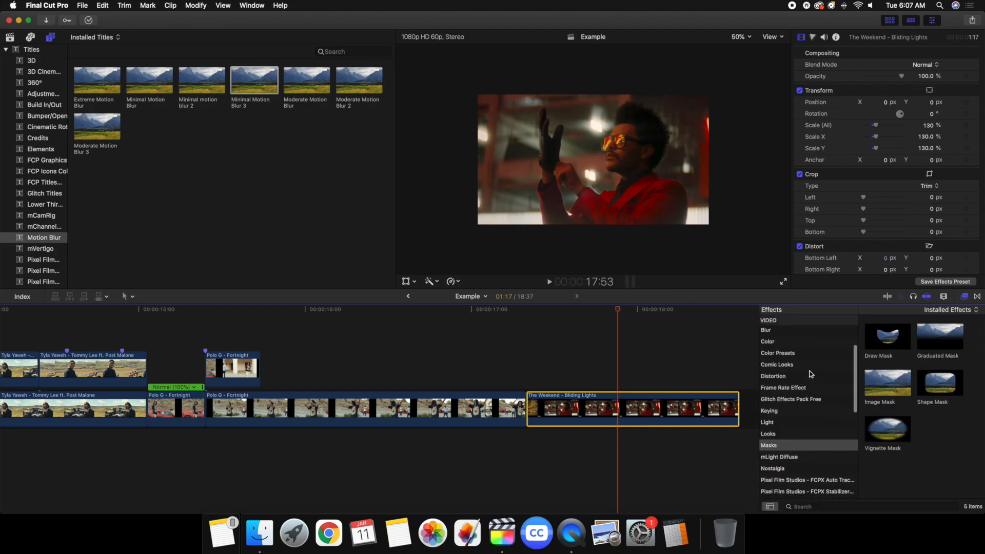
left_click(807, 410)
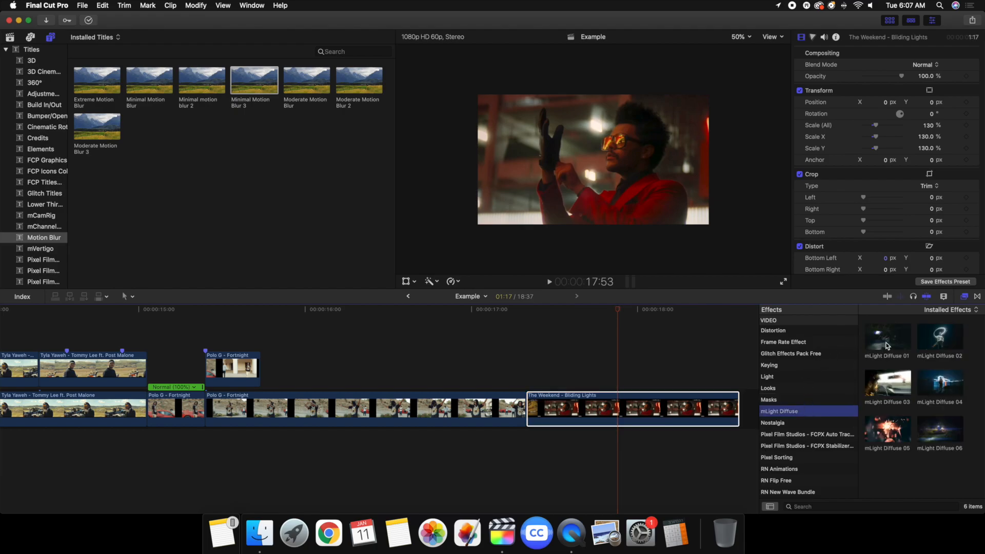
left_click_drag(887, 347, 634, 400)
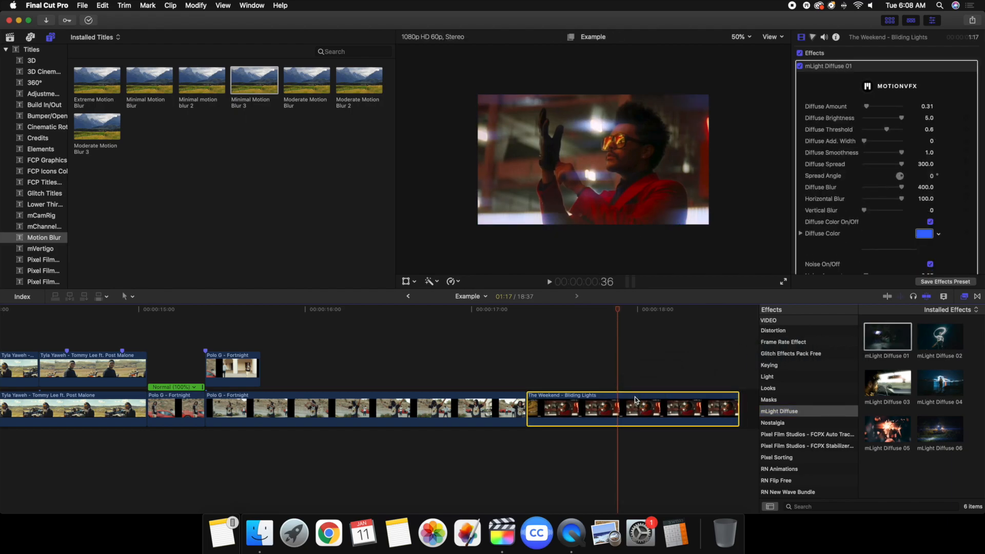
left_click(964, 296)
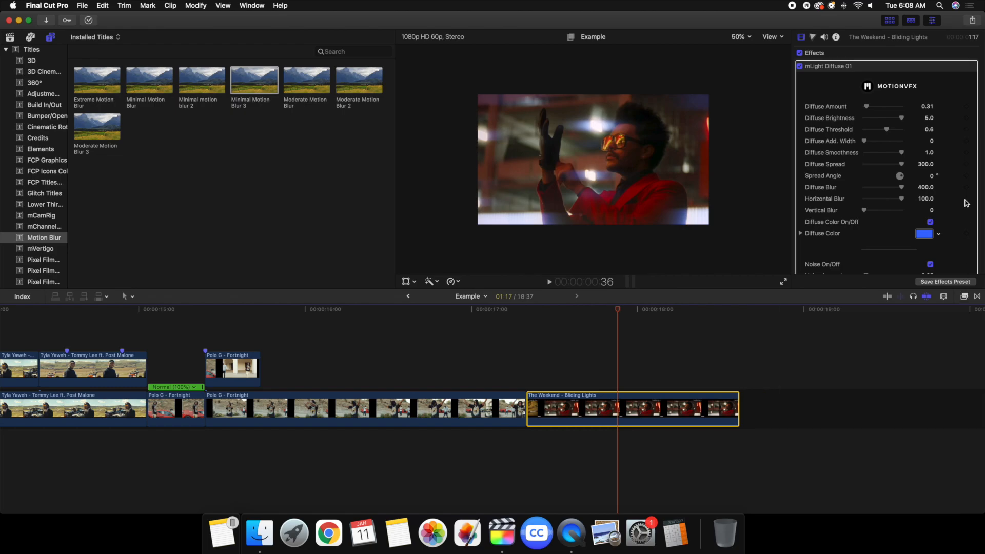
- Set the Diffuse Amount of The Weekend clip's mLight Diffuse 01 effect to 1.0
left_click(925, 107)
type("1")
key("Return")
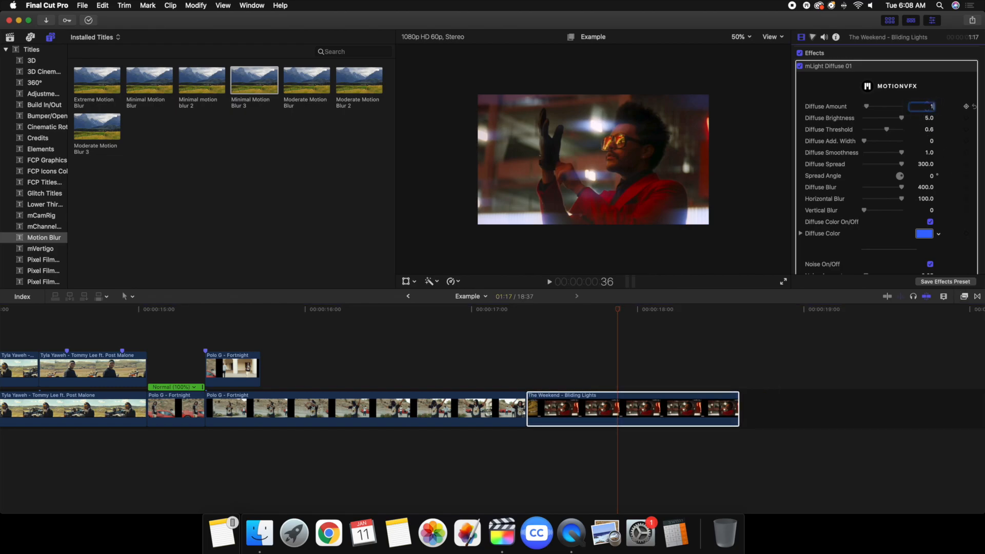
scroll(866, 179, "down", 8)
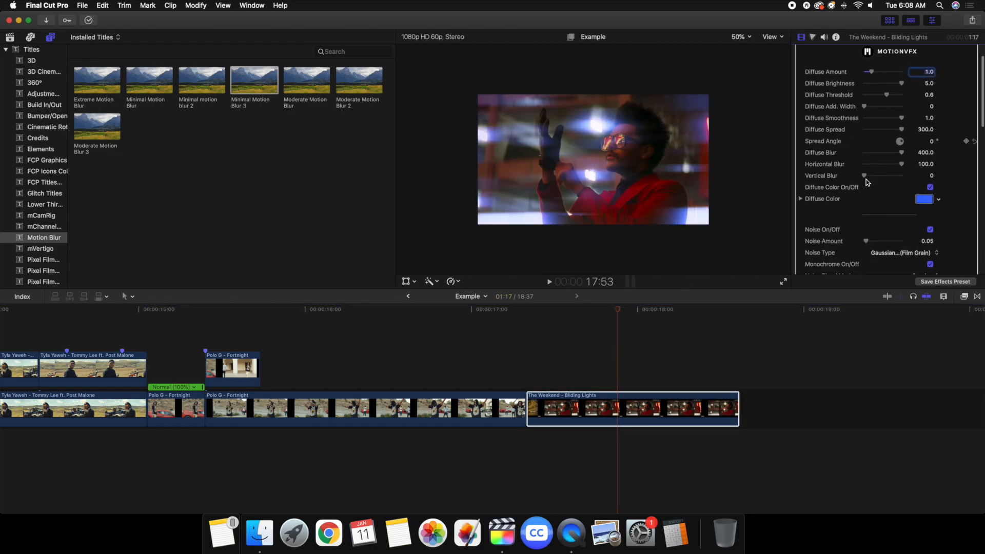
scroll(866, 182, "up", 10)
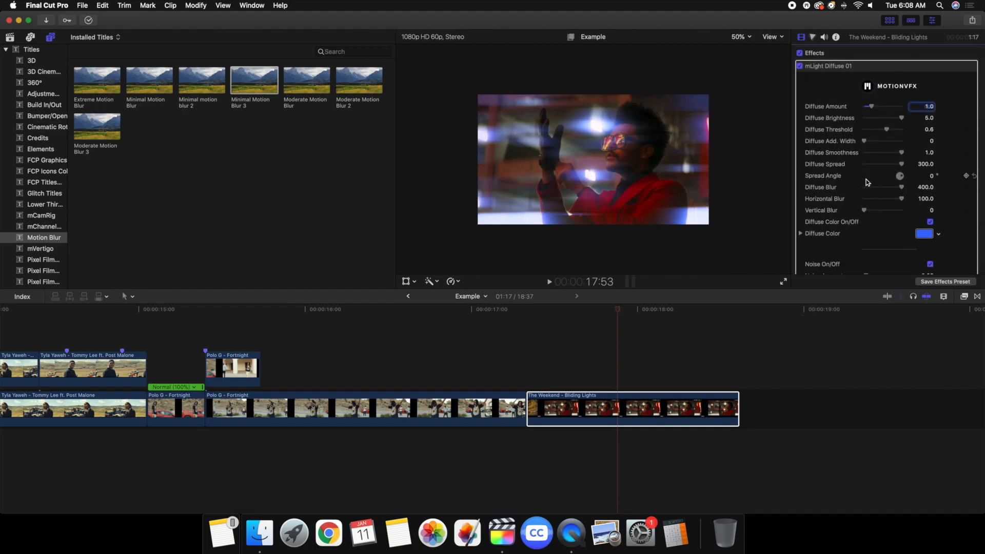
- Play back The Weekend clip from its start to review the light diffusion effect
left_click(526, 335)
key("space")
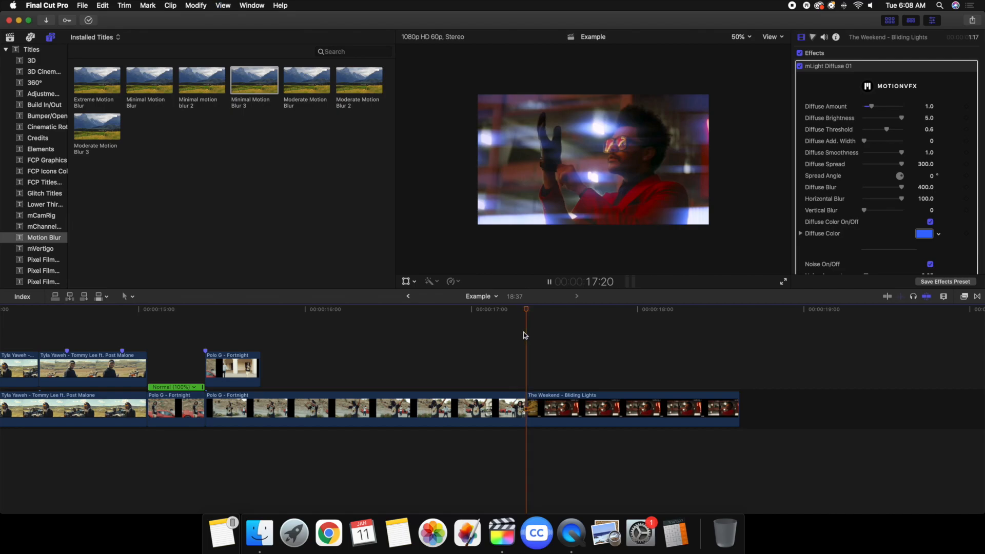
key("space")
key("space")
key("space")
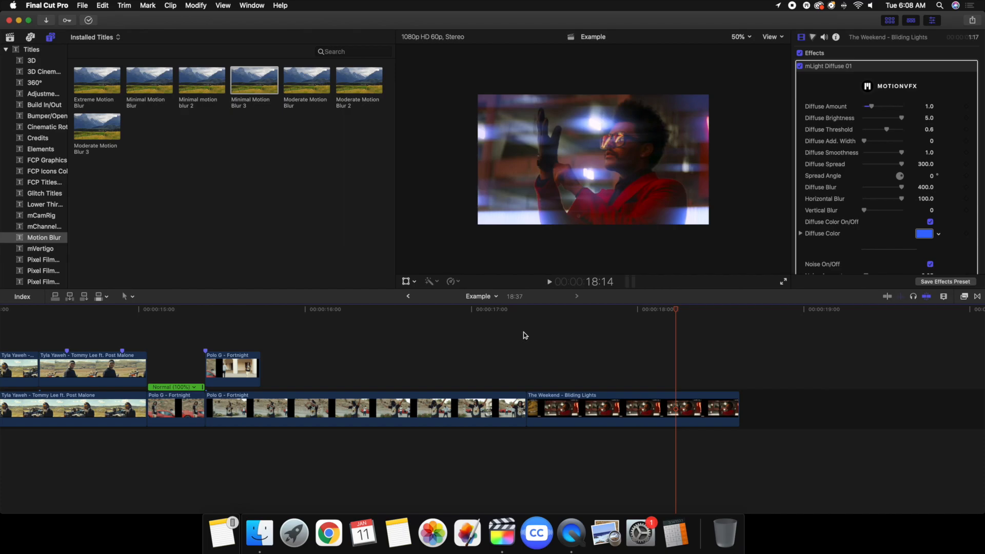
left_click(525, 335)
key("space")
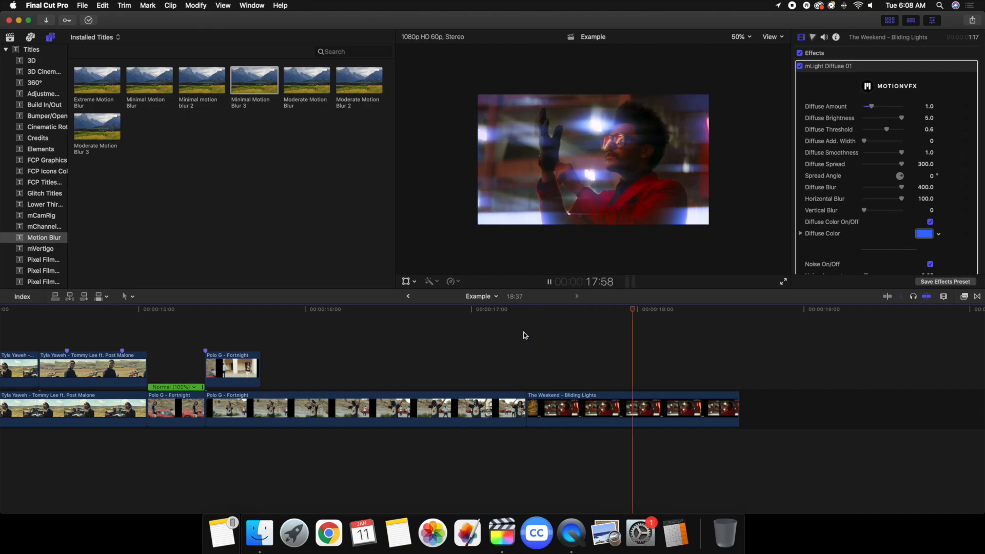
key("space")
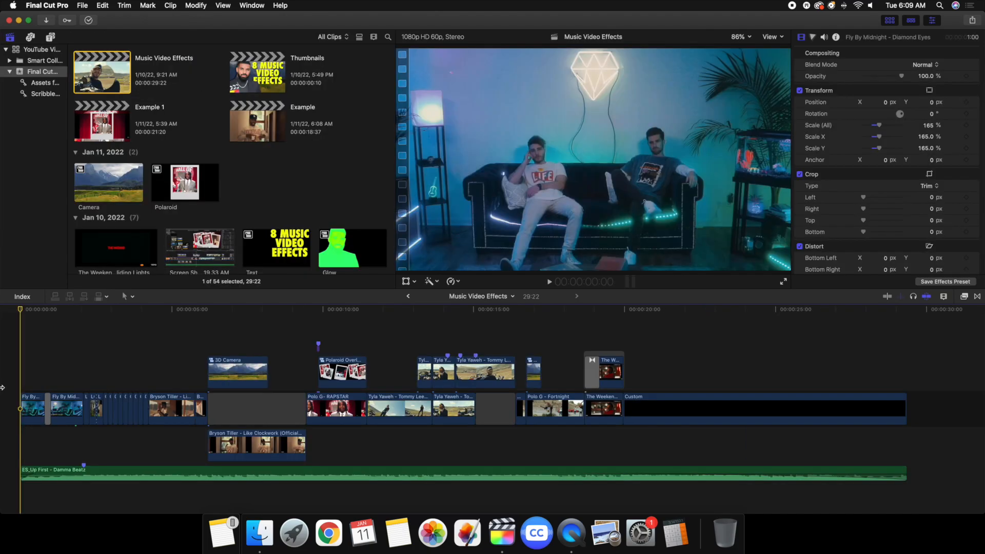
- Play the finished Music Video Effects timeline from its beginning into the black end section, and stop playback
key("space")
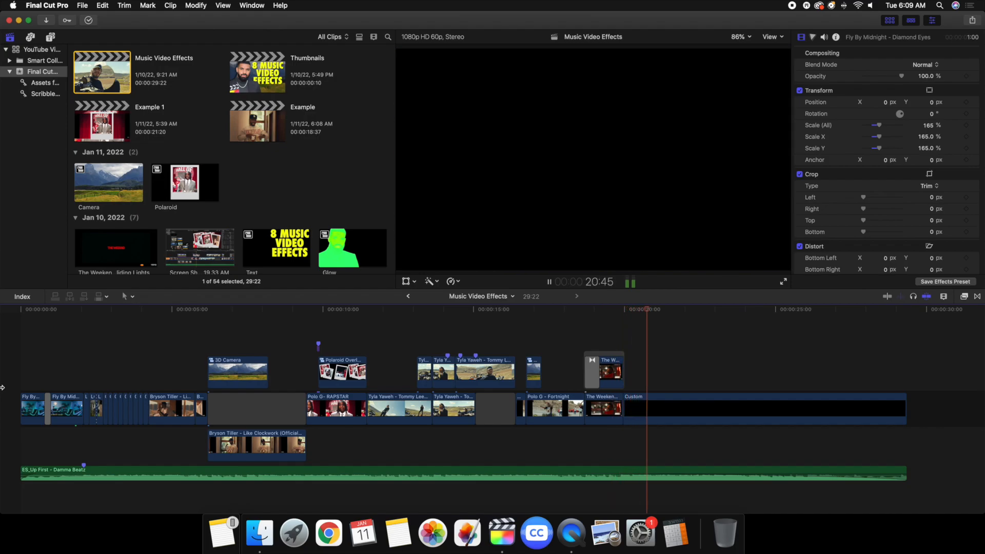
key("space")
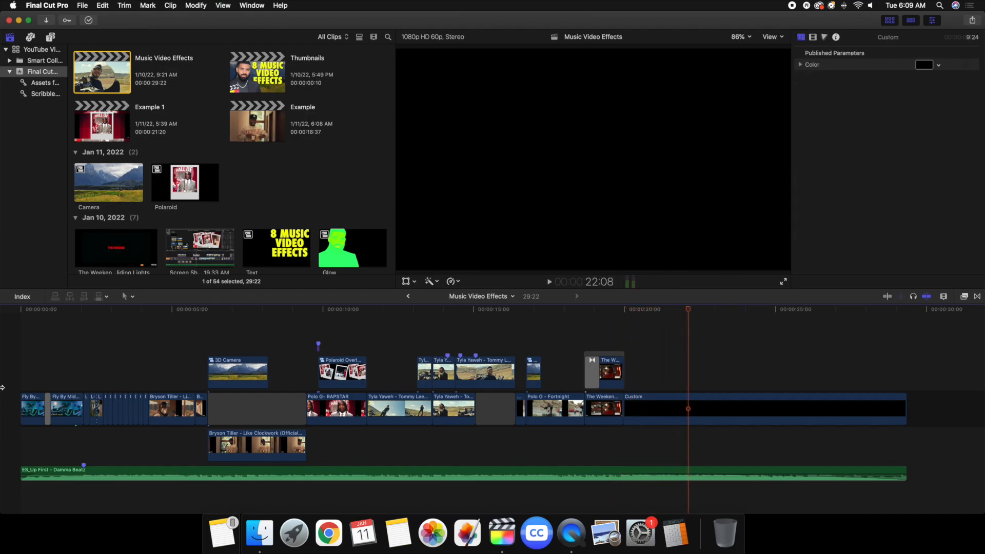